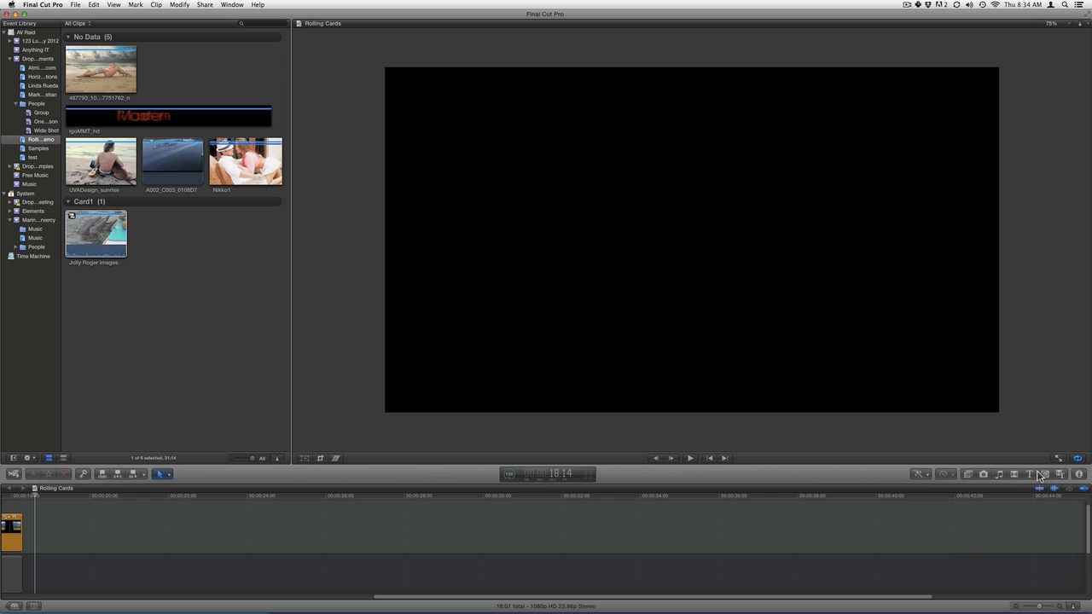
Add a Custom solid generator to the main storyline after the last clip
{"action": "left_click", "coordinate": [1044, 475]}
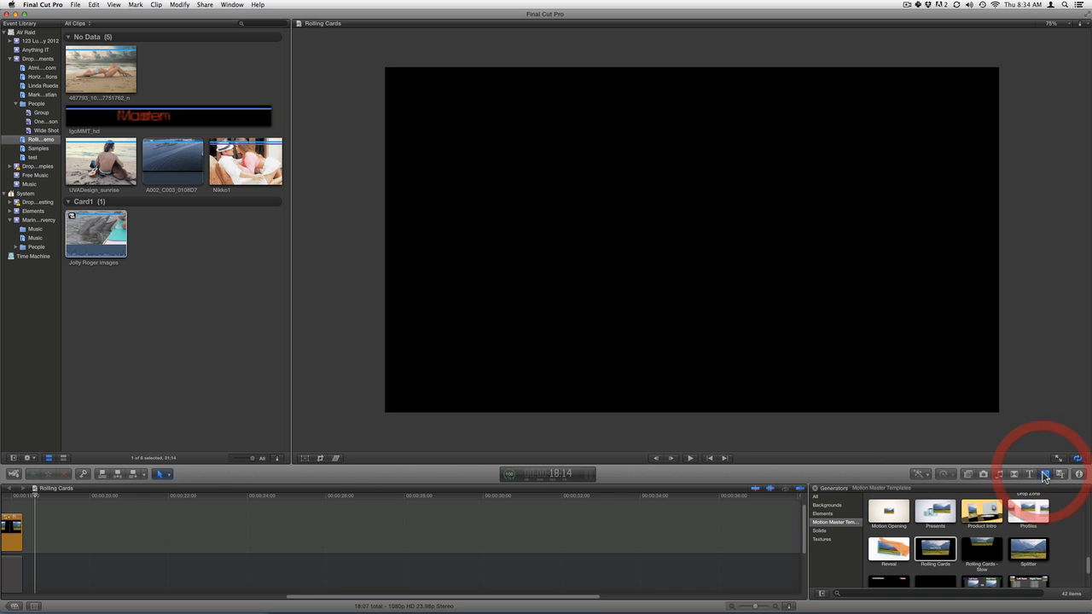
{"action": "left_click", "coordinate": [819, 531]}
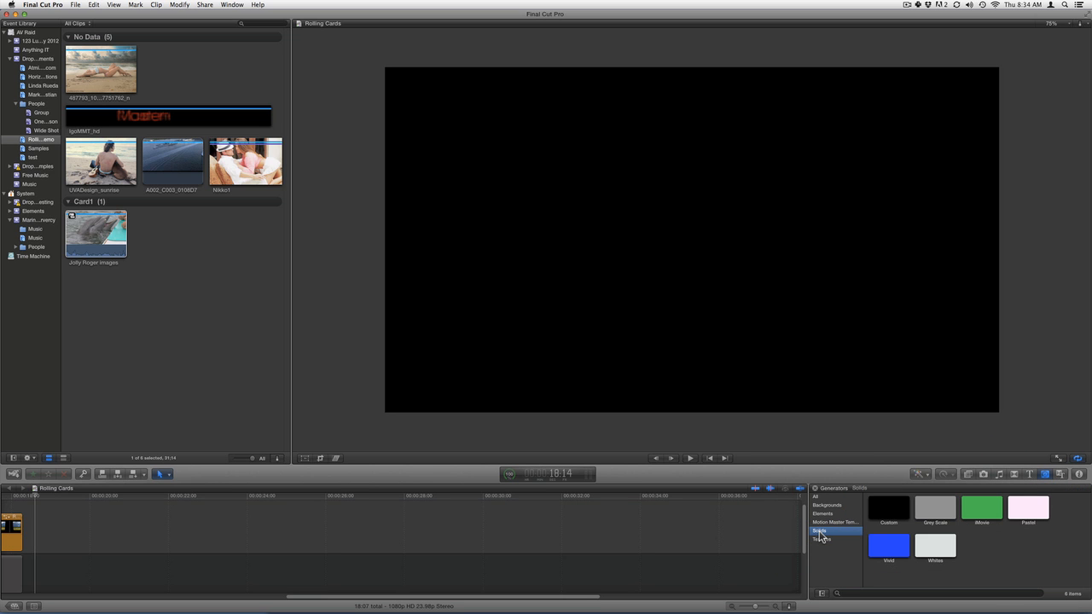
{"action": "left_click_drag", "start_coordinate": [889, 507], "coordinate": [87, 568]}
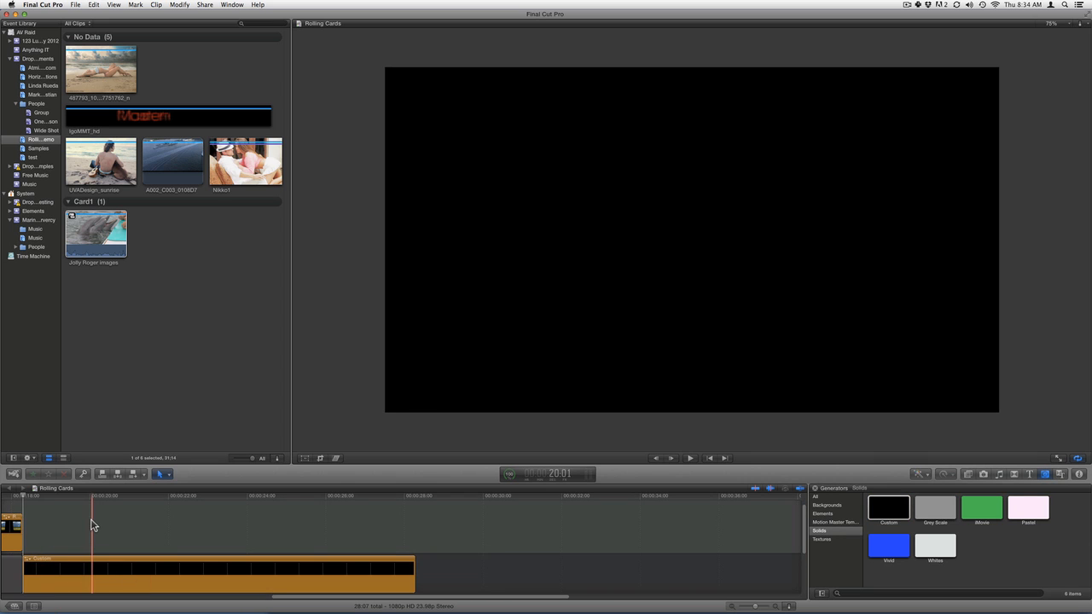
Change the Custom solid's color to a bright light blue
{"action": "left_click", "coordinate": [113, 569]}
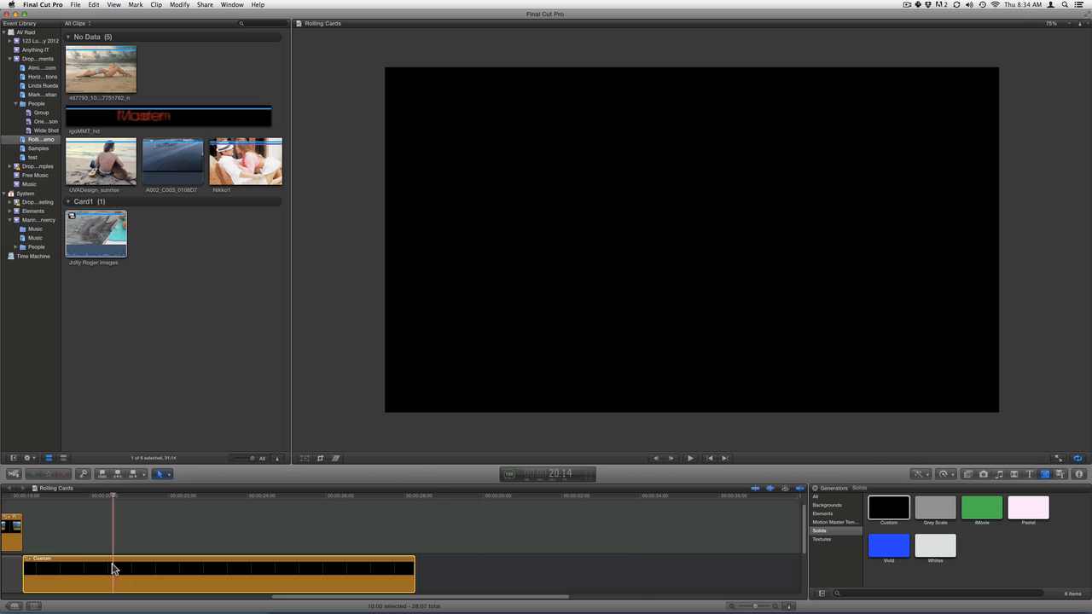
{"action": "left_click", "coordinate": [1079, 475]}
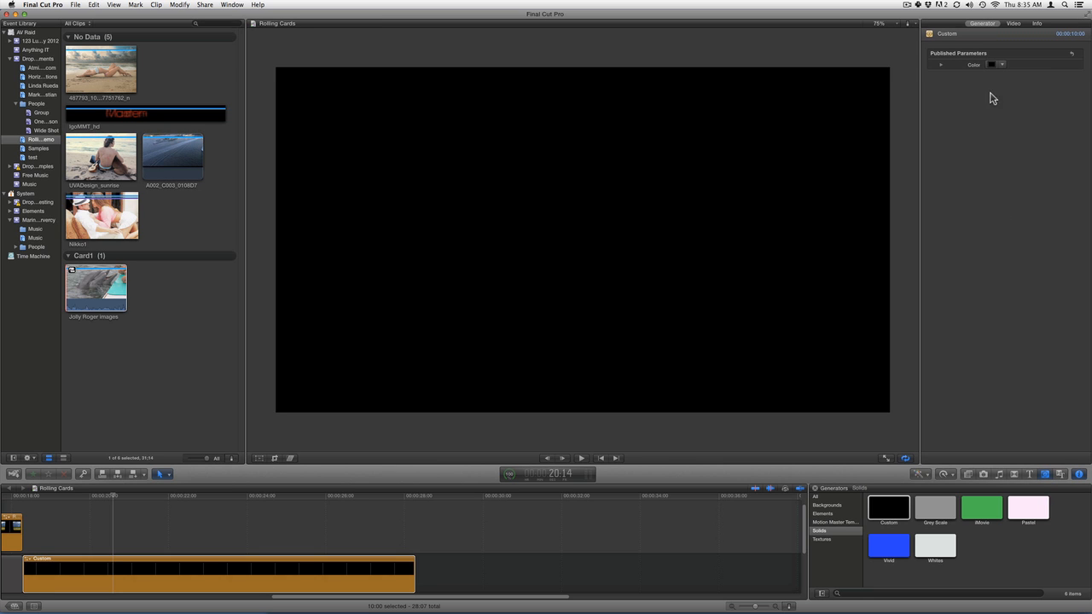
{"action": "left_click", "coordinate": [992, 65]}
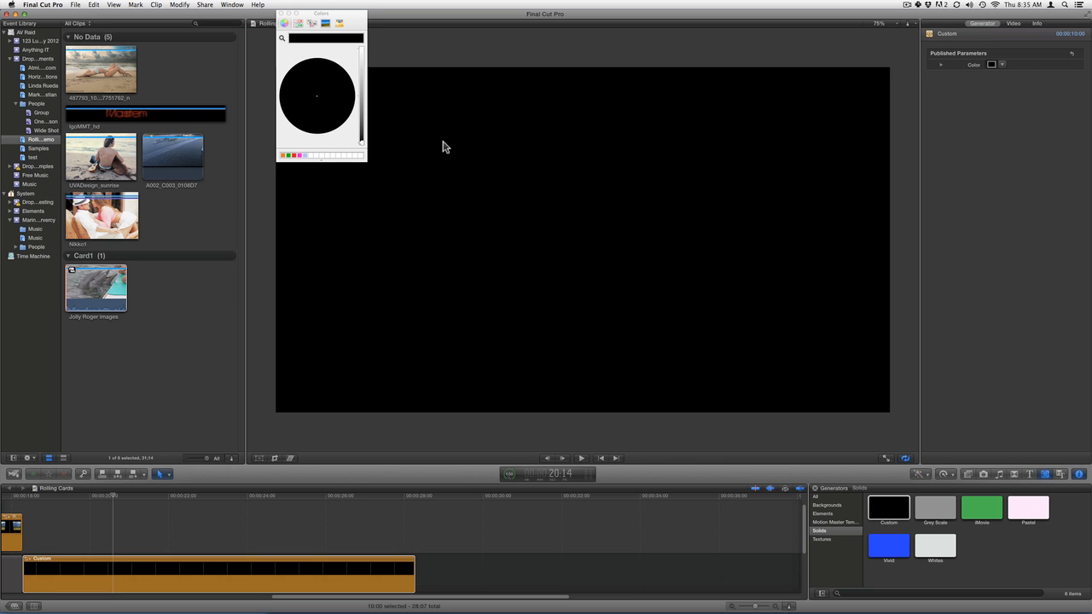
{"action": "left_click_drag", "start_coordinate": [361, 92], "coordinate": [360, 73]}
{"action": "left_click", "coordinate": [307, 103]}
{"action": "left_click", "coordinate": [306, 102]}
{"action": "left_click", "coordinate": [362, 62]}
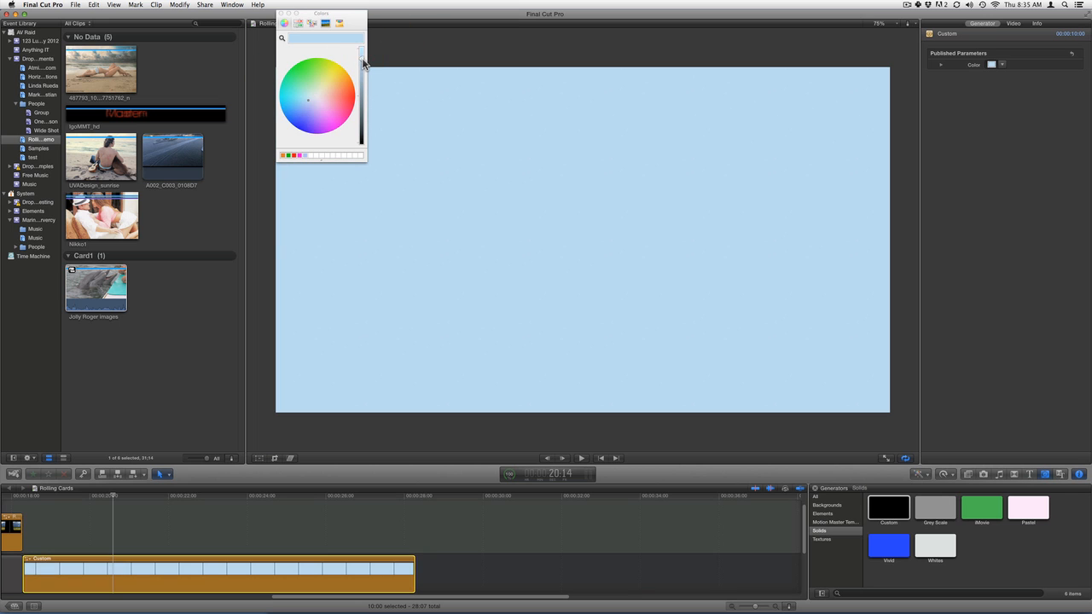
{"action": "left_click", "coordinate": [284, 15]}
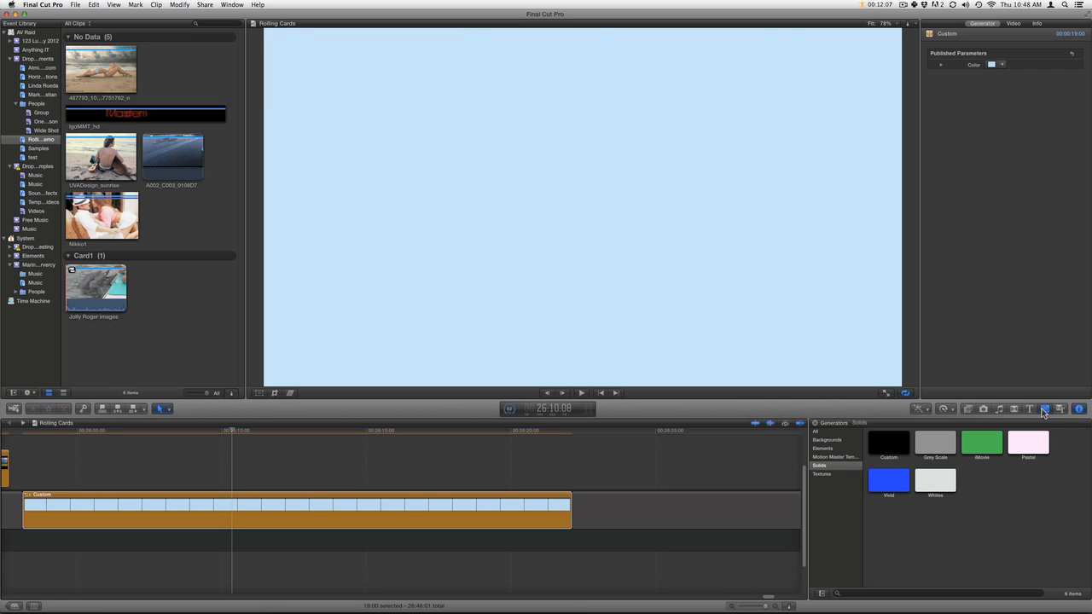
Apply the Stylize Vignette effect to the light blue Custom clip
{"action": "left_click", "coordinate": [965, 410]}
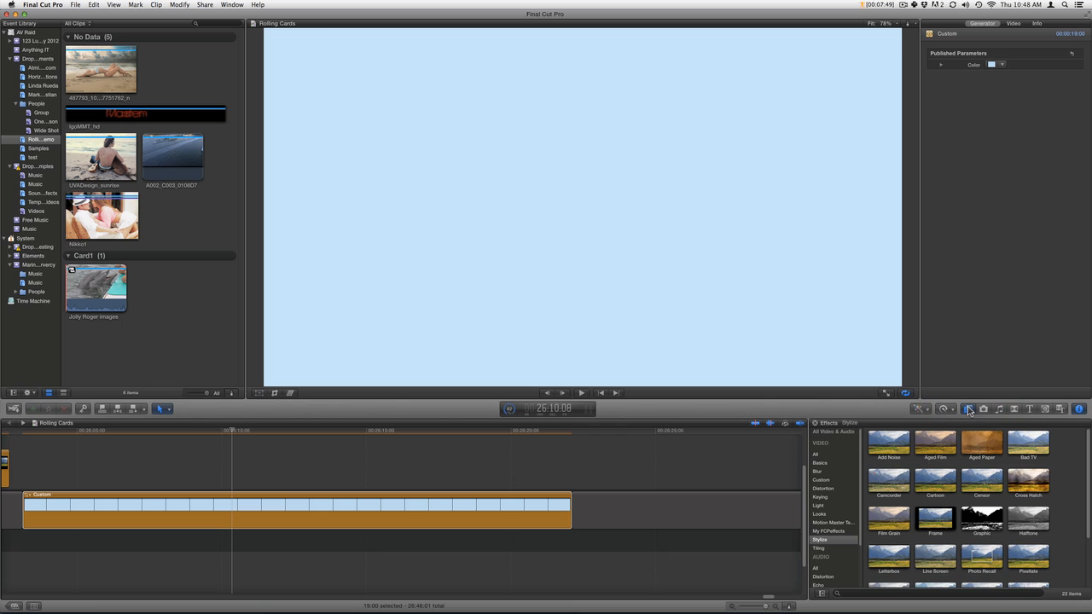
{"action": "left_click", "coordinate": [824, 541]}
{"action": "scroll", "coordinate": [1076, 520], "scroll_direction": "down", "scroll_amount": 3}
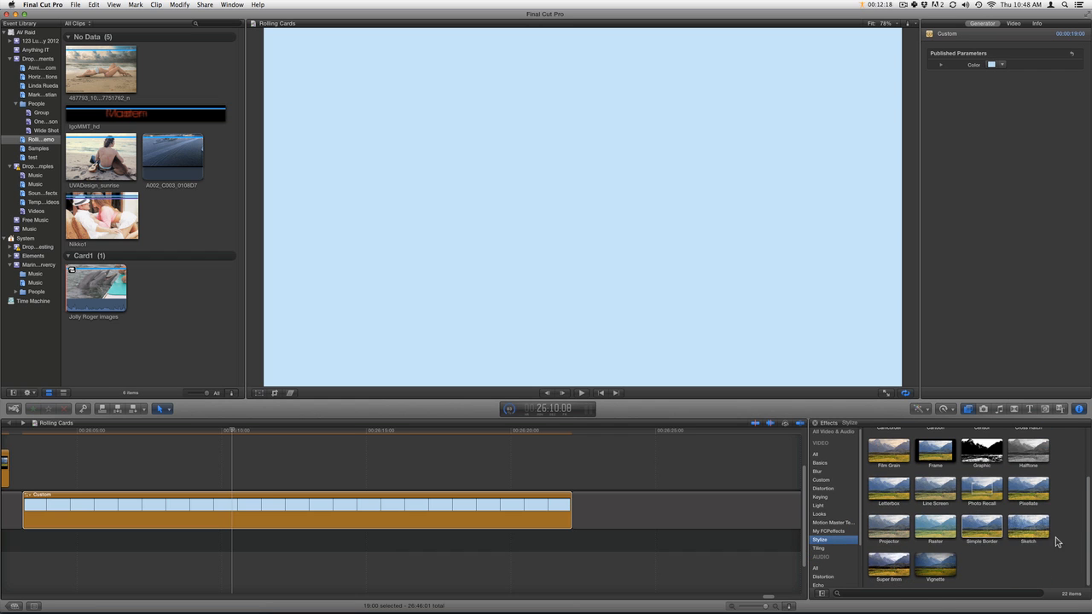
{"action": "left_click_drag", "start_coordinate": [936, 565], "coordinate": [382, 515]}
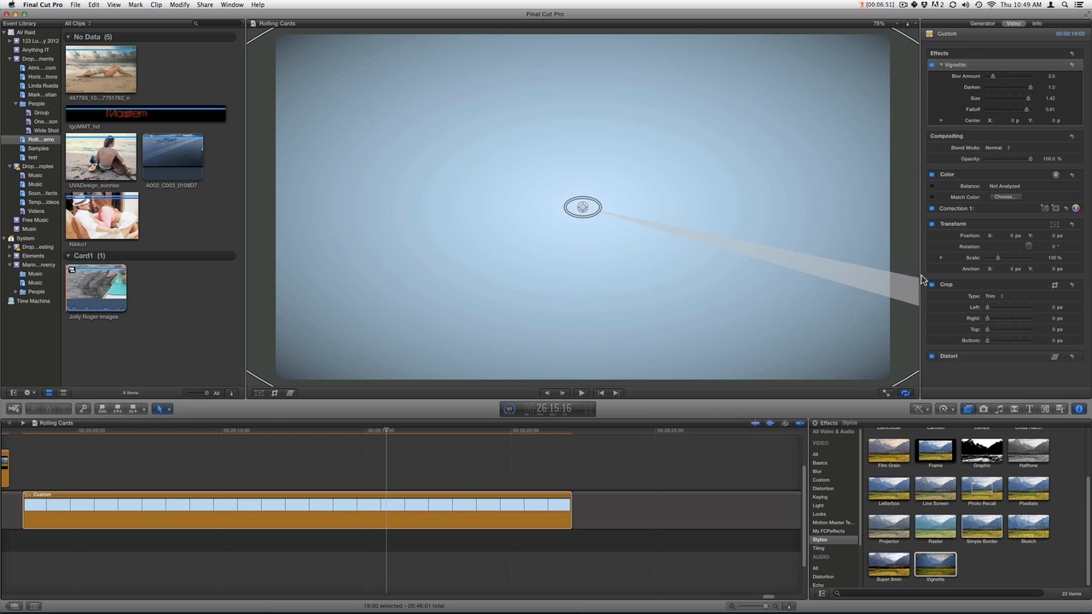
Lower the vignette's Darken to 0.84 and reduce its Size for a softer, wider bright center
{"action": "left_click", "coordinate": [1018, 89]}
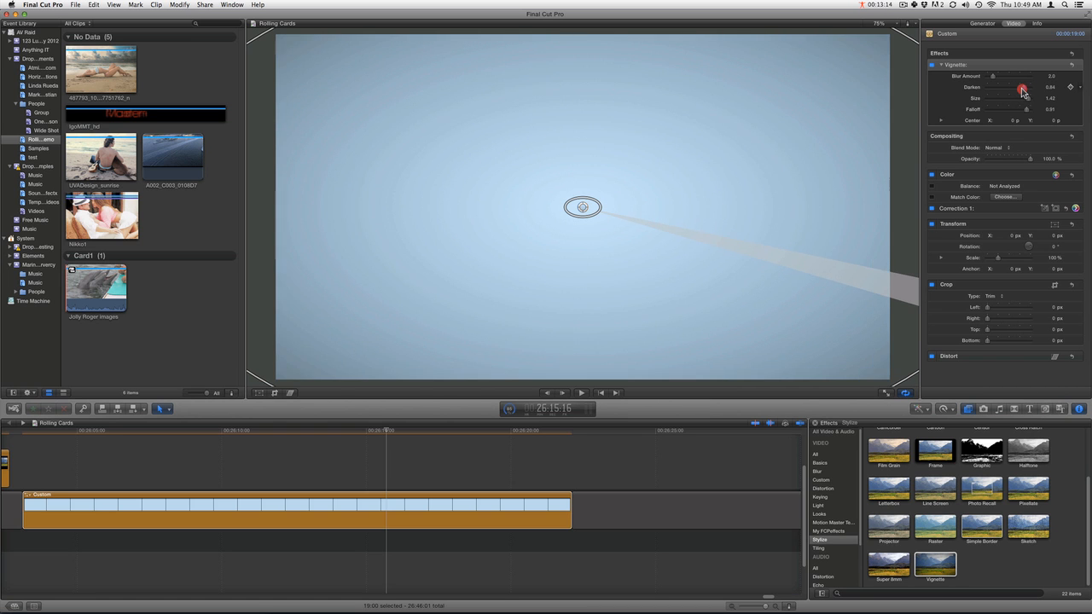
{"action": "left_click_drag", "start_coordinate": [1027, 99], "coordinate": [1017, 103]}
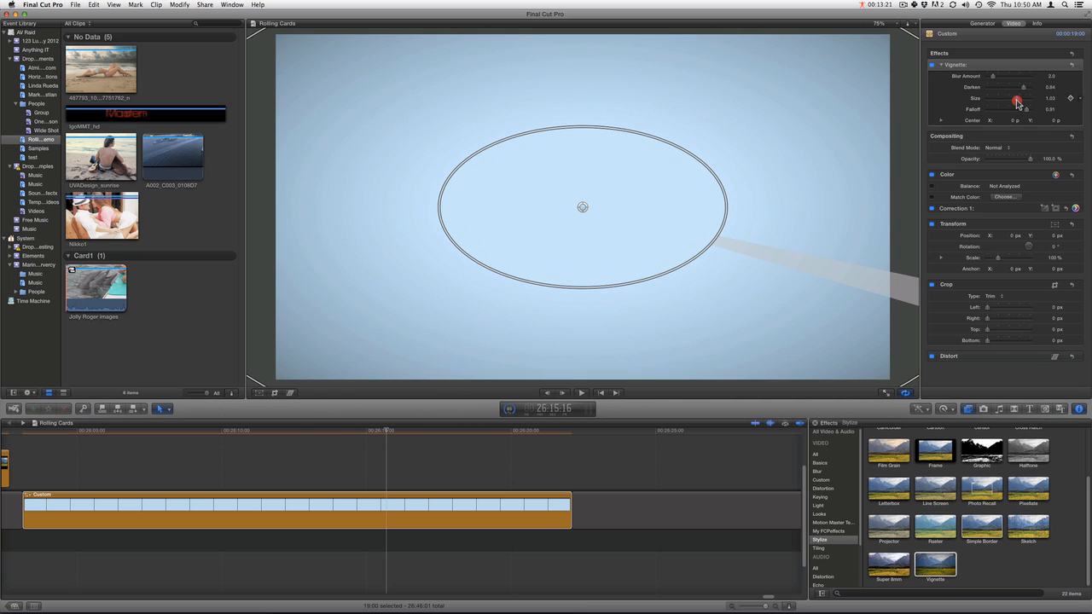
{"action": "left_click_drag", "start_coordinate": [1017, 103], "coordinate": [1022, 104]}
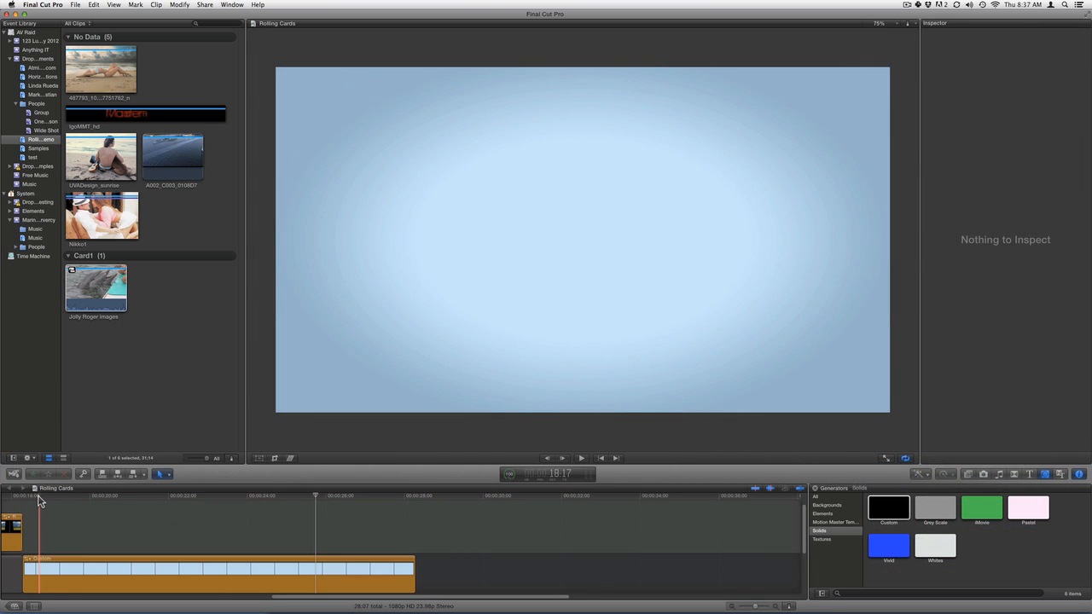
Connect the Rolling Cards generator from the Motion Master Templates above the blue background, starting shortly after the background begins
{"action": "left_click", "coordinate": [38, 500]}
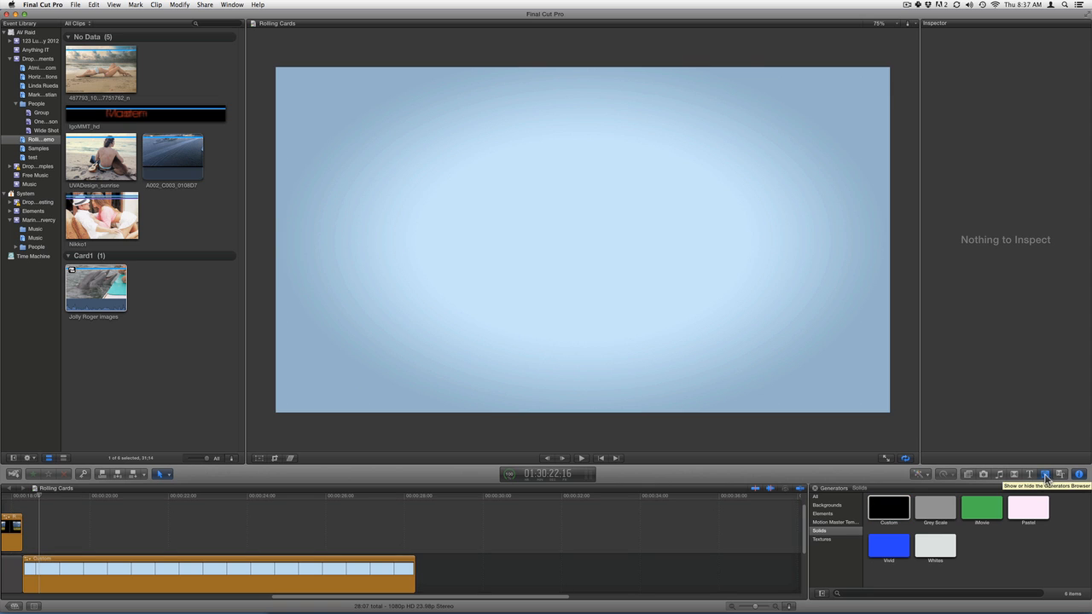
{"action": "left_click", "coordinate": [839, 523]}
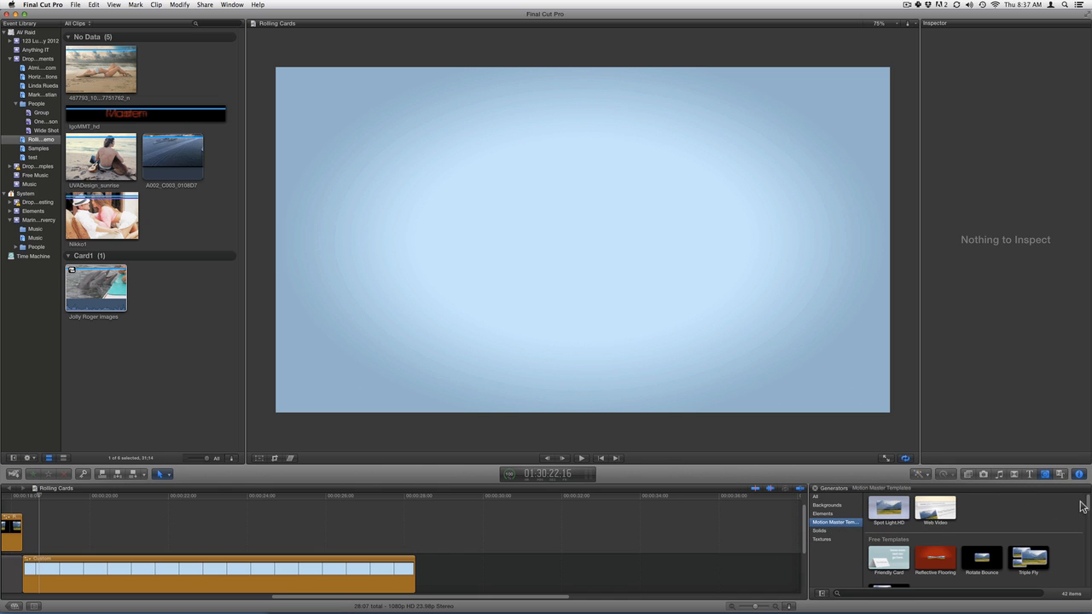
{"action": "left_click_drag", "start_coordinate": [1087, 505], "coordinate": [1087, 569]}
{"action": "left_click", "coordinate": [926, 542]}
{"action": "left_click", "coordinate": [925, 542]}
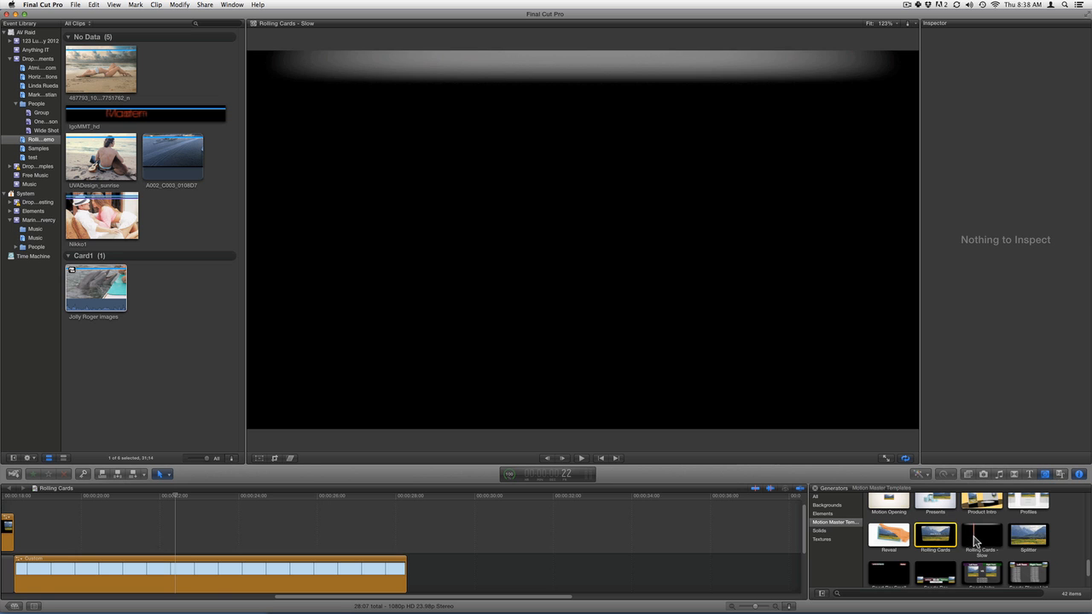
{"action": "left_click", "coordinate": [975, 540]}
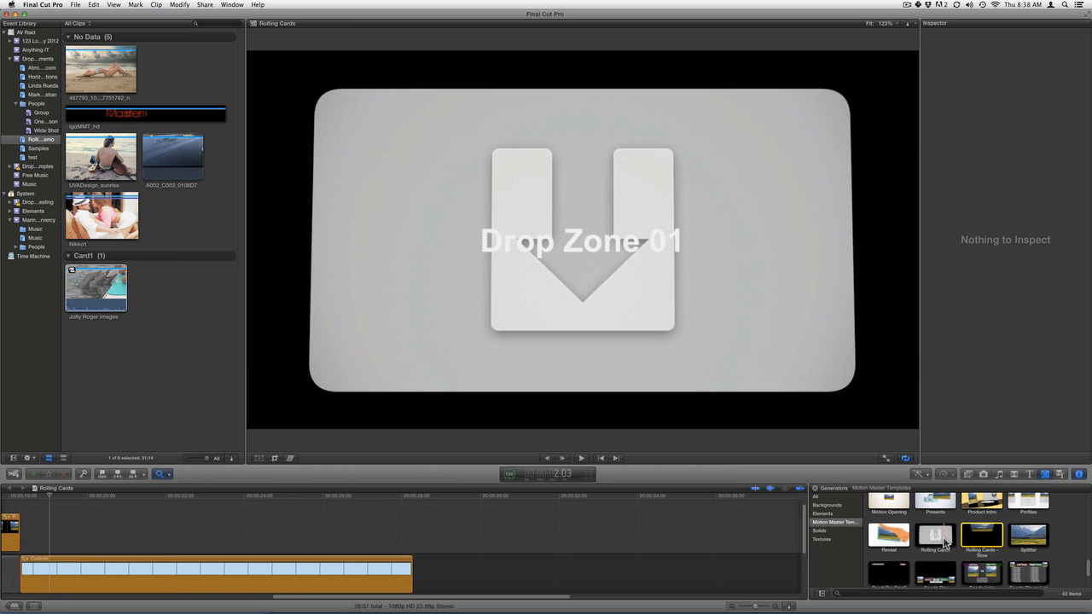
{"action": "left_click", "coordinate": [944, 542]}
{"action": "left_click_drag", "start_coordinate": [944, 540], "coordinate": [36, 535]}
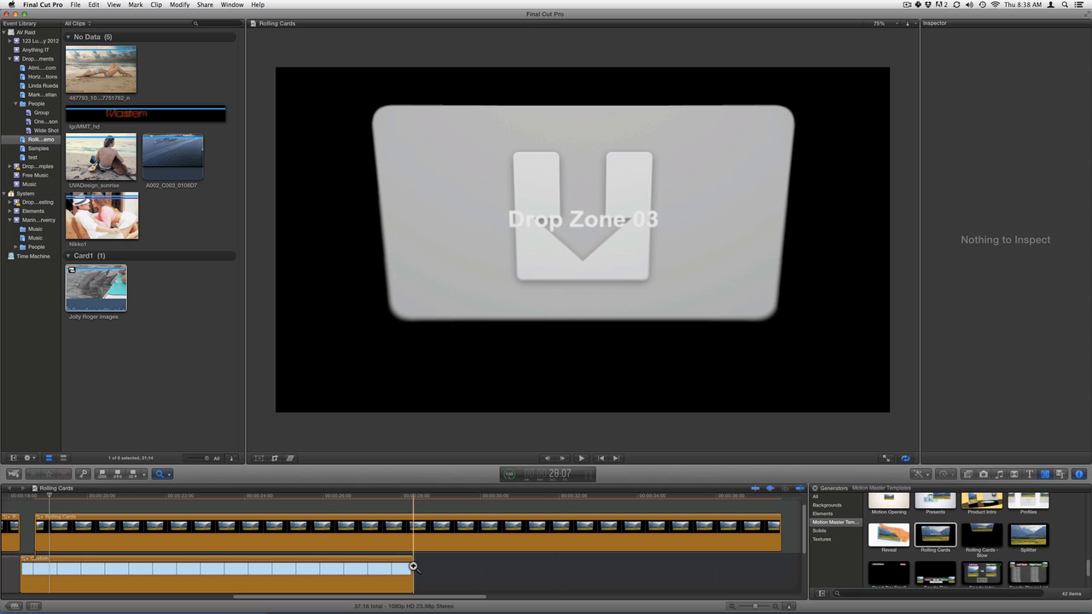
Extend the end of the blue Custom background clip to match the end of the Rolling Cards clip
{"action": "key", "text": "a"}
{"action": "left_click_drag", "start_coordinate": [410, 564], "coordinate": [781, 568]}
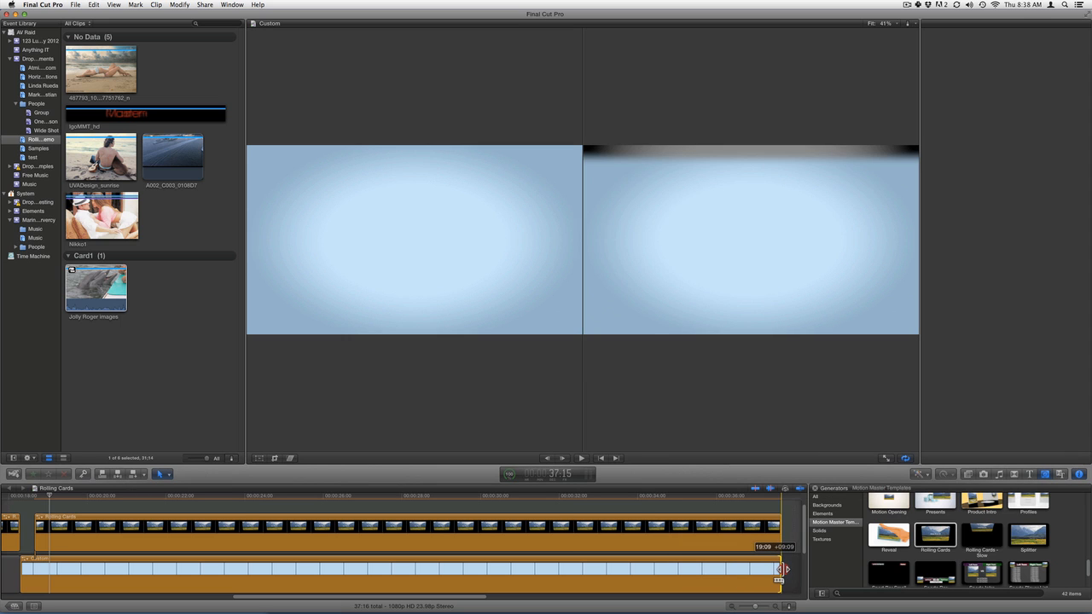
{"action": "left_click_drag", "start_coordinate": [781, 568], "coordinate": [783, 568]}
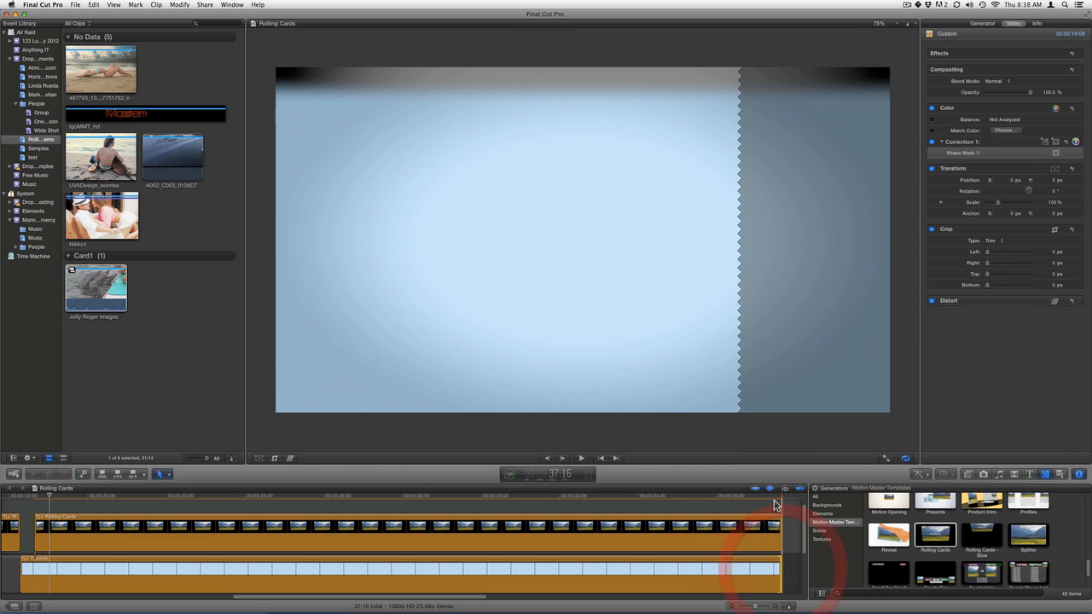
Show the Rolling Cards clip's published parameters, hide the generators browser, and park the playhead on the first card at 20:17
{"action": "left_click", "coordinate": [419, 520]}
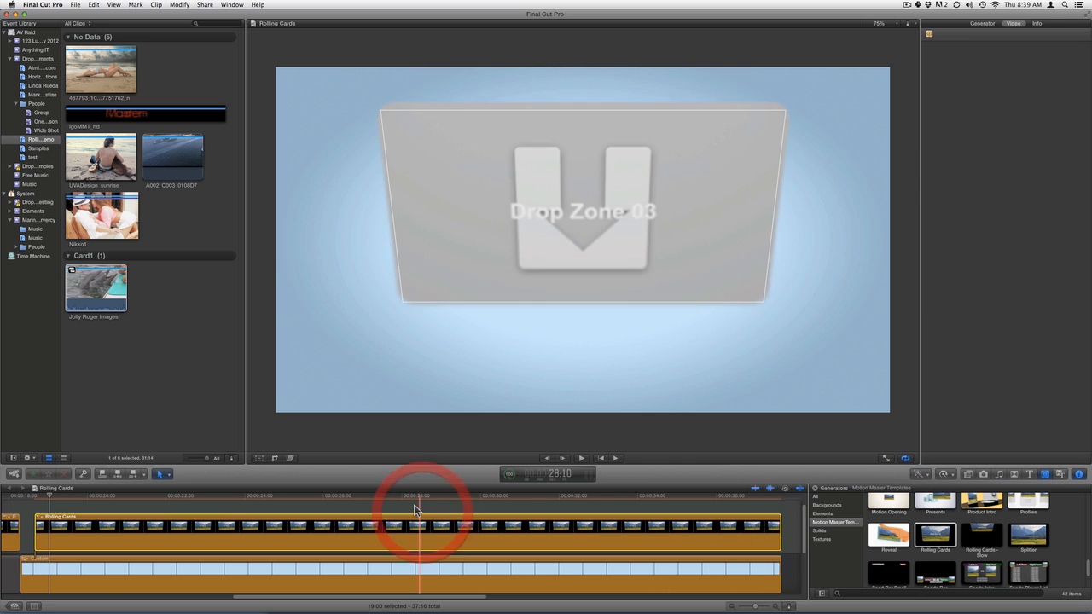
{"action": "left_click_drag", "start_coordinate": [119, 504], "coordinate": [85, 505]}
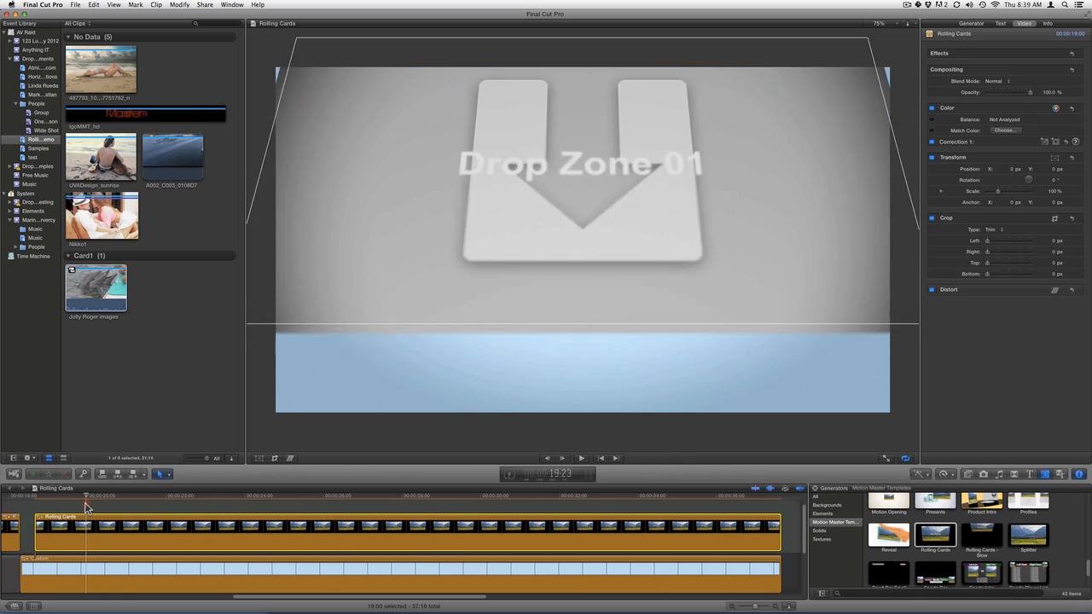
{"action": "left_click", "coordinate": [85, 561]}
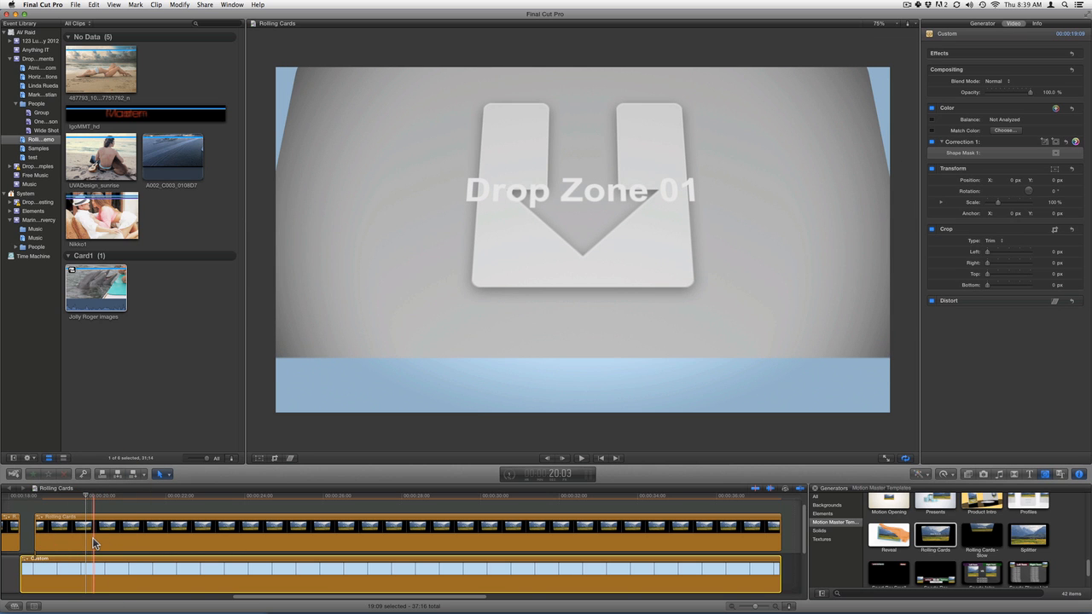
{"action": "left_click", "coordinate": [94, 537]}
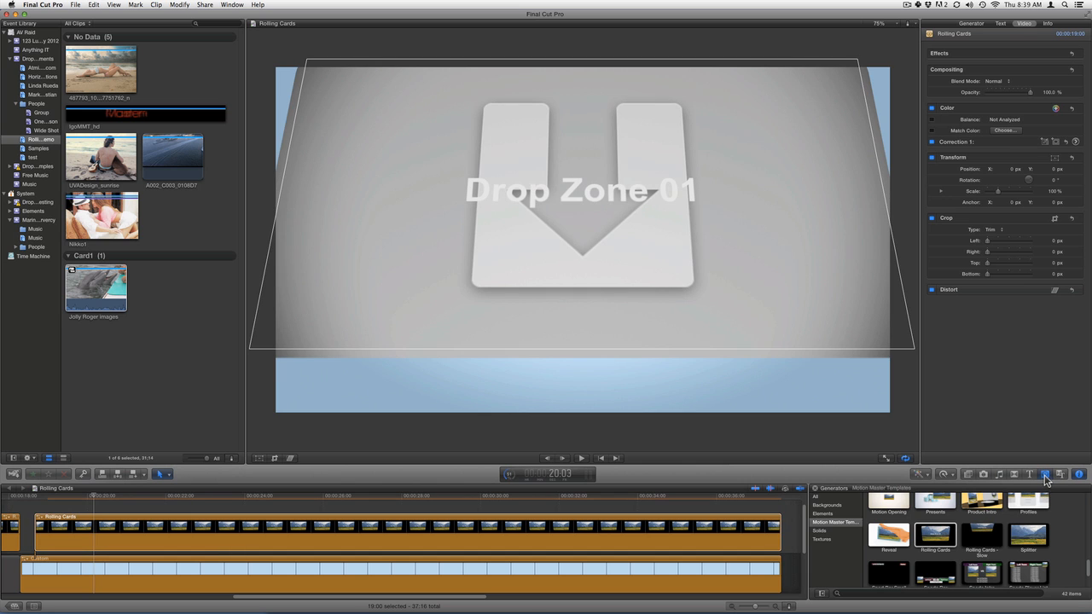
{"action": "left_click", "coordinate": [1045, 475]}
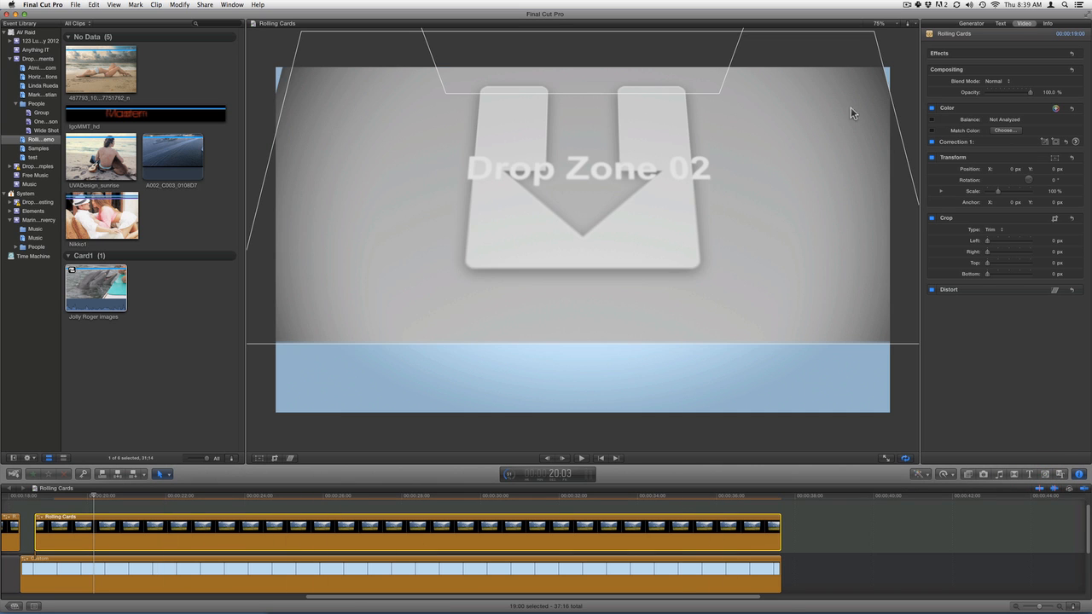
{"action": "left_click", "coordinate": [970, 24]}
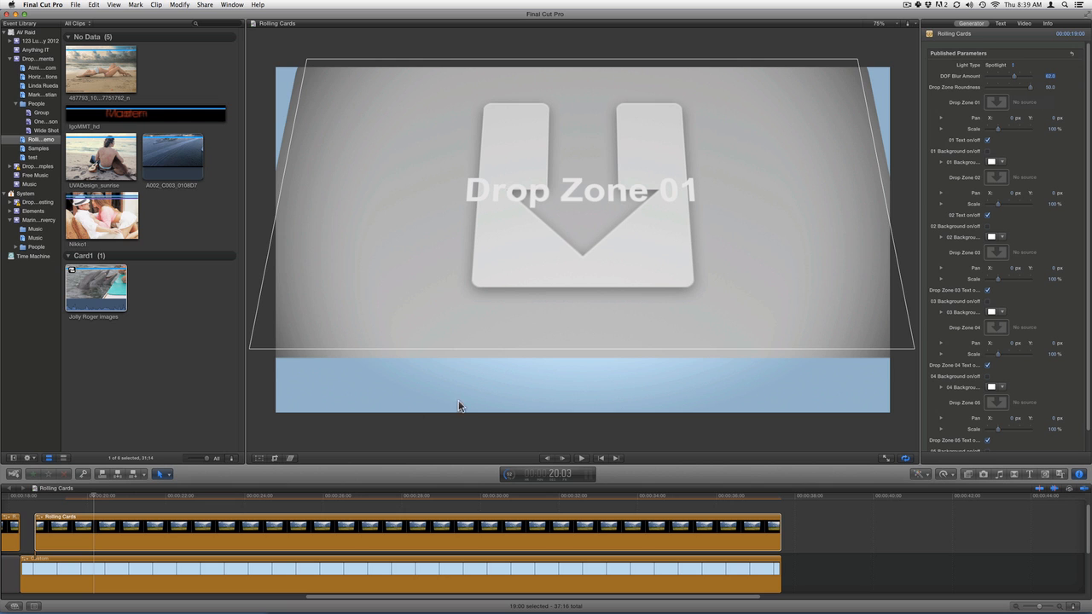
{"action": "left_click", "coordinate": [115, 495]}
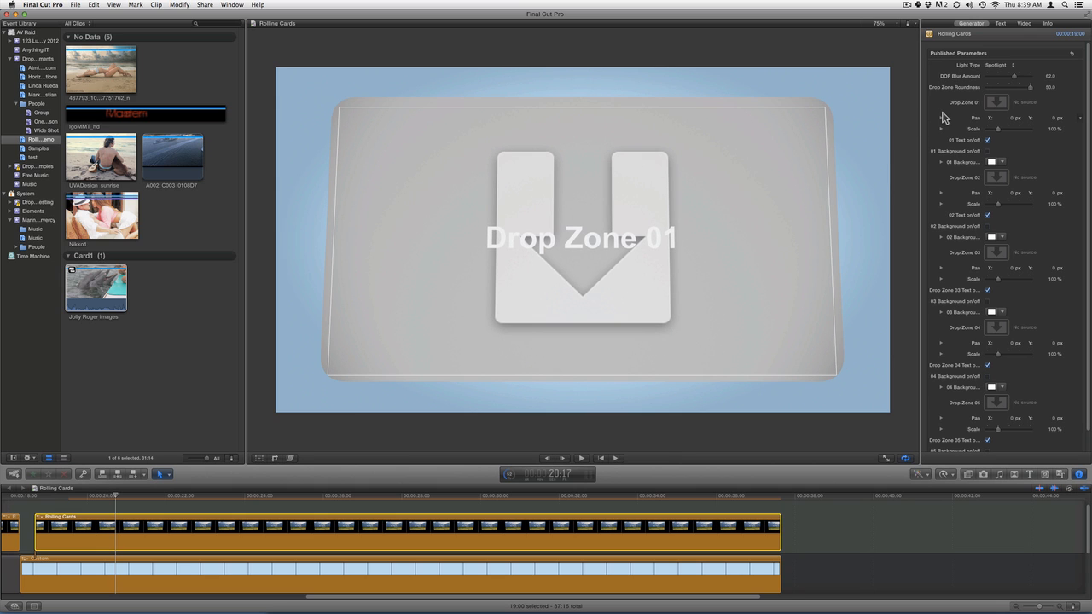
Try the Ambient light type on the Rolling Cards clip with the playhead at 19:14, and return it to Spotlight
{"action": "left_click", "coordinate": [992, 69]}
{"action": "left_click", "coordinate": [992, 68]}
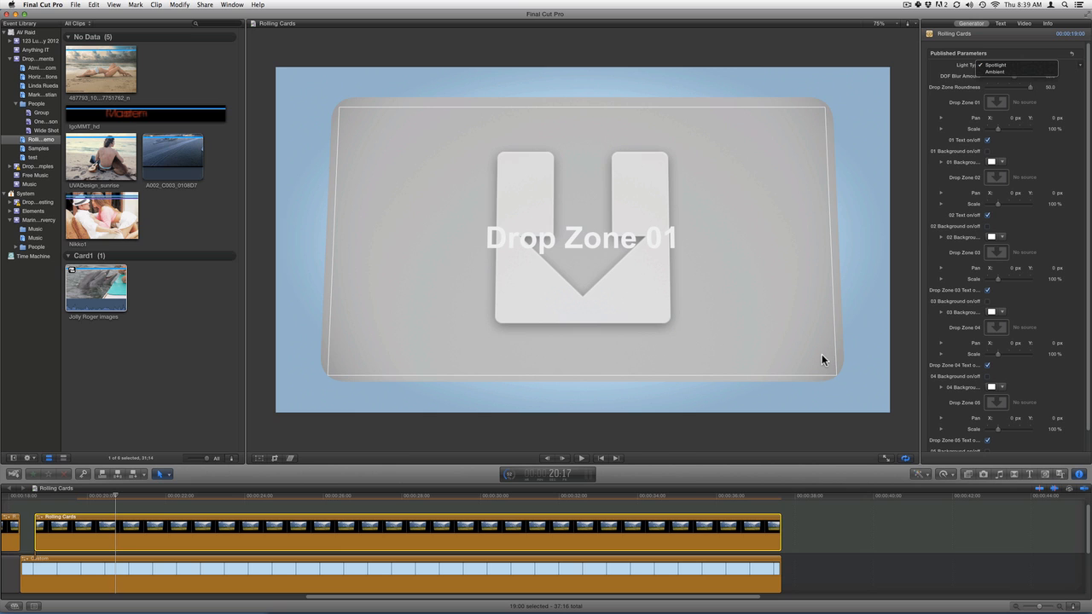
{"action": "left_click", "coordinate": [69, 499]}
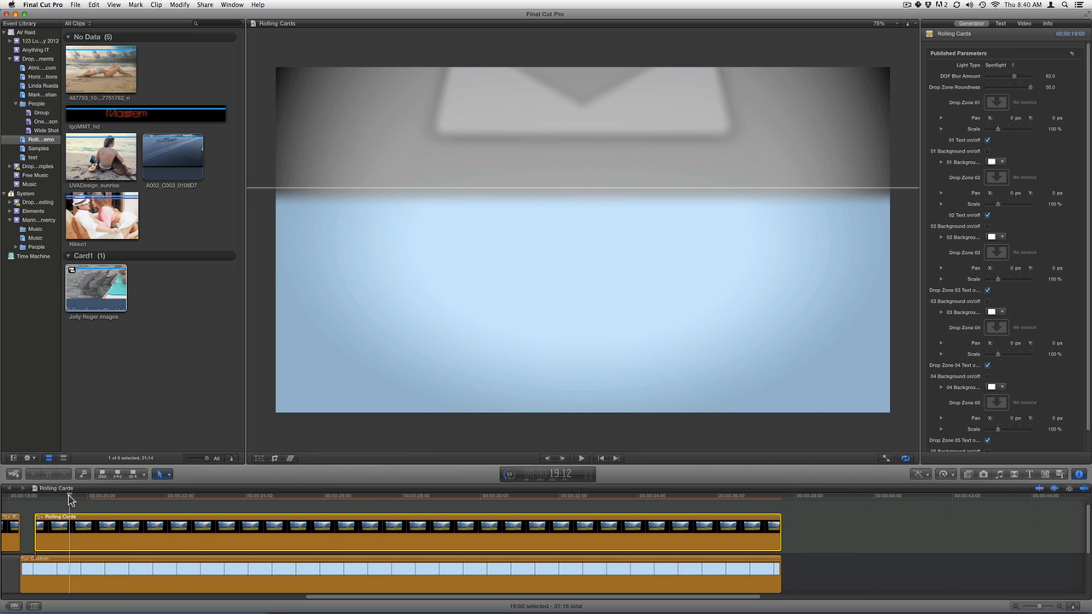
{"action": "left_click", "coordinate": [71, 499]}
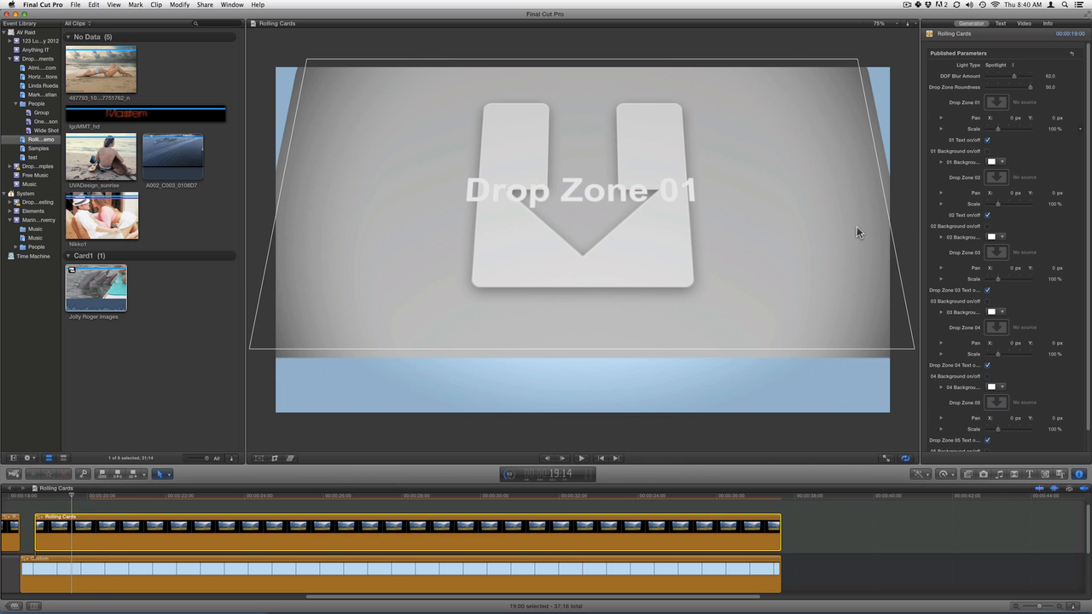
{"action": "left_click", "coordinate": [996, 70]}
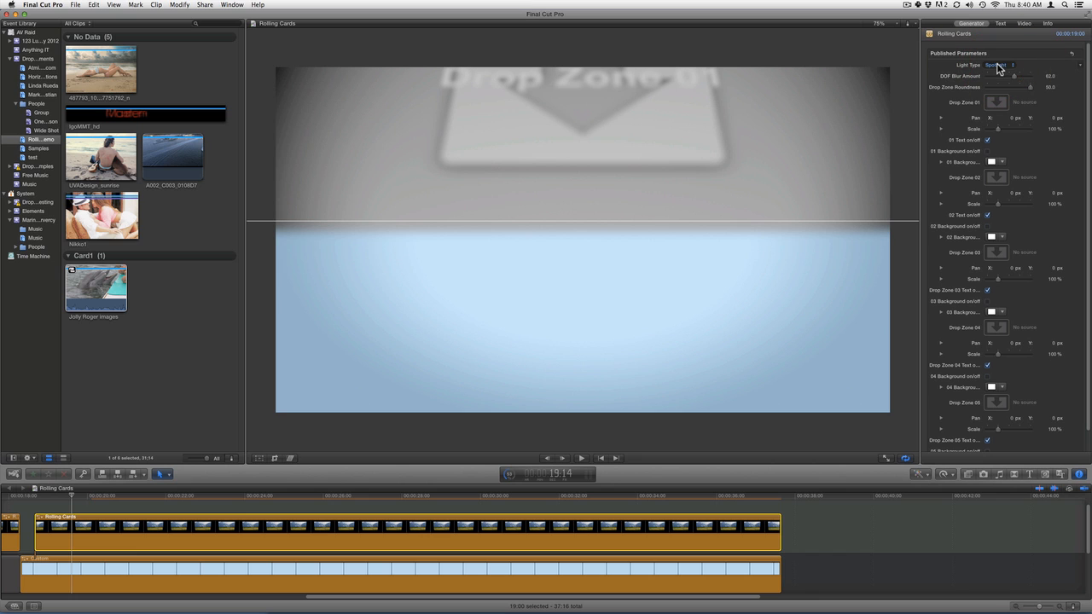
{"action": "left_click", "coordinate": [999, 73]}
{"action": "left_click", "coordinate": [997, 68]}
{"action": "left_click", "coordinate": [1000, 58]}
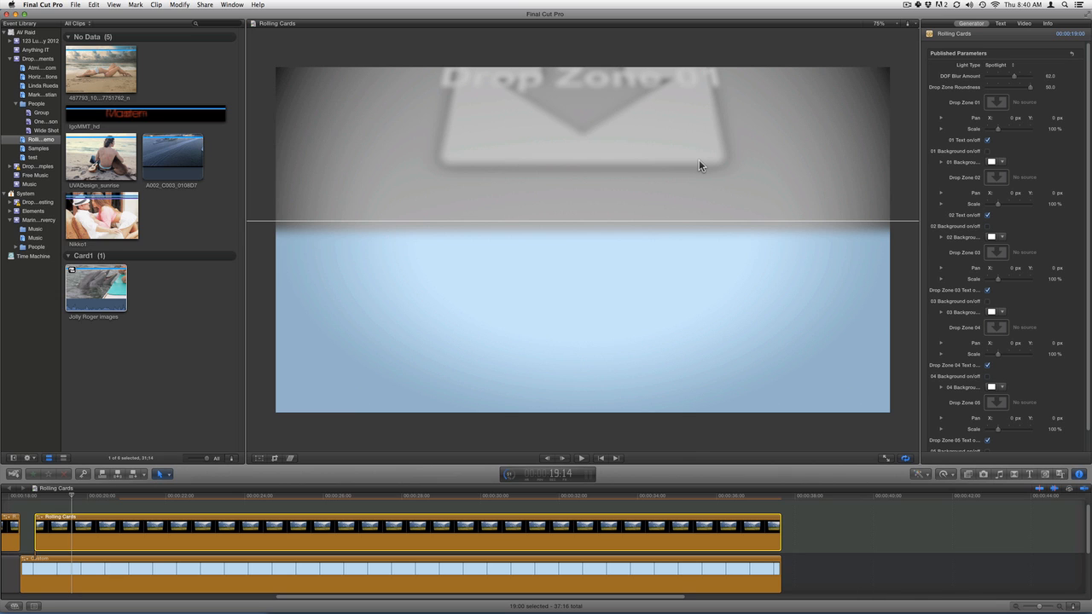
Lower the Rolling Cards clip's DOF Blur Amount to 36.0
{"action": "mouse_move", "coordinate": [1013, 77]}
{"action": "left_mouse_down"}
{"action": "mouse_move", "coordinate": [981, 82]}
{"action": "mouse_move", "coordinate": [999, 81]}
{"action": "left_mouse_up"}
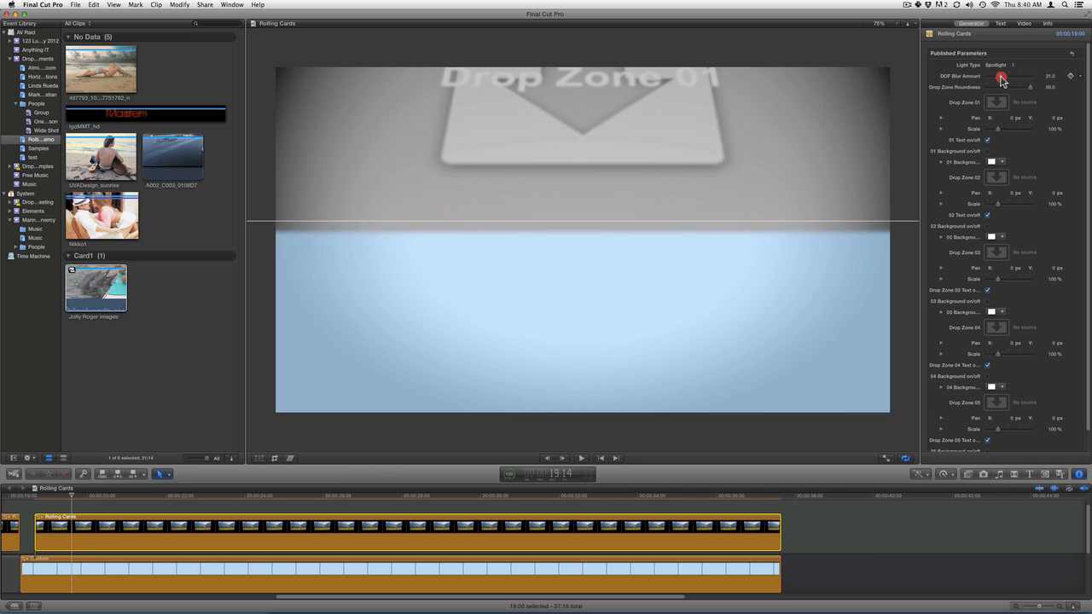
{"action": "left_click_drag", "start_coordinate": [1003, 79], "coordinate": [1004, 79]}
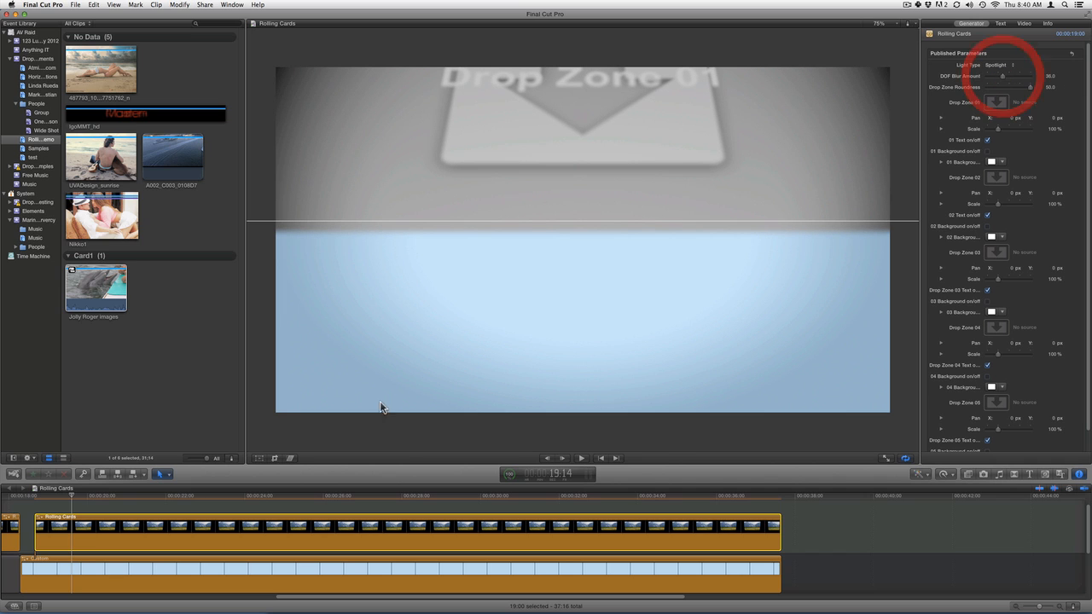
Review the Rolling Cards animation around the first card's entrance and undo the last DOF Blur Amount change
{"action": "left_click", "coordinate": [111, 499]}
{"action": "left_click_drag", "start_coordinate": [111, 499], "coordinate": [162, 497]}
{"action": "left_click_drag", "start_coordinate": [105, 500], "coordinate": [74, 501]}
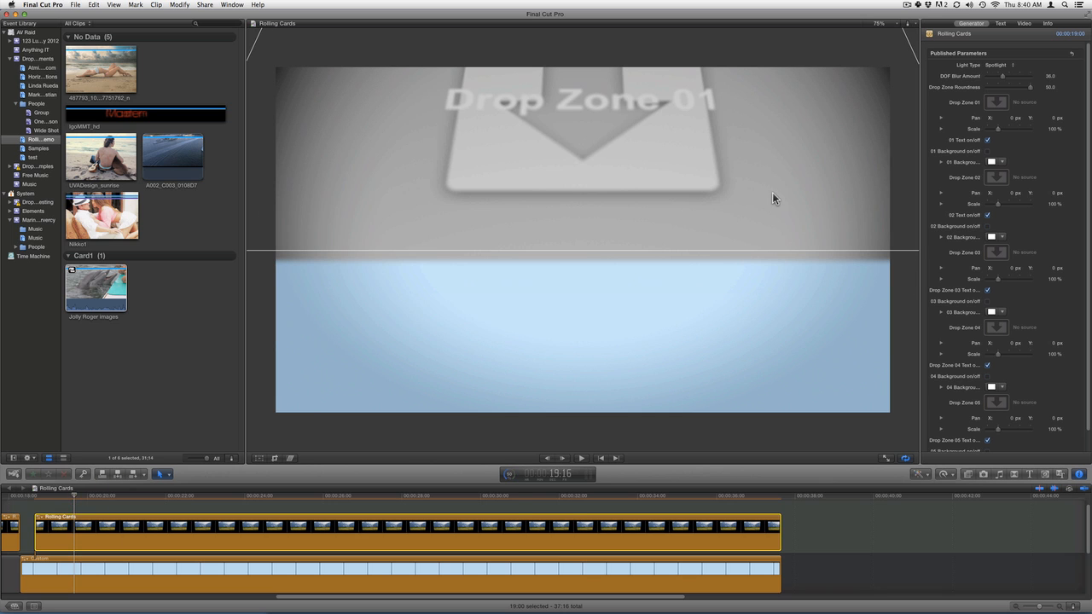
{"action": "key", "text": "super+z"}
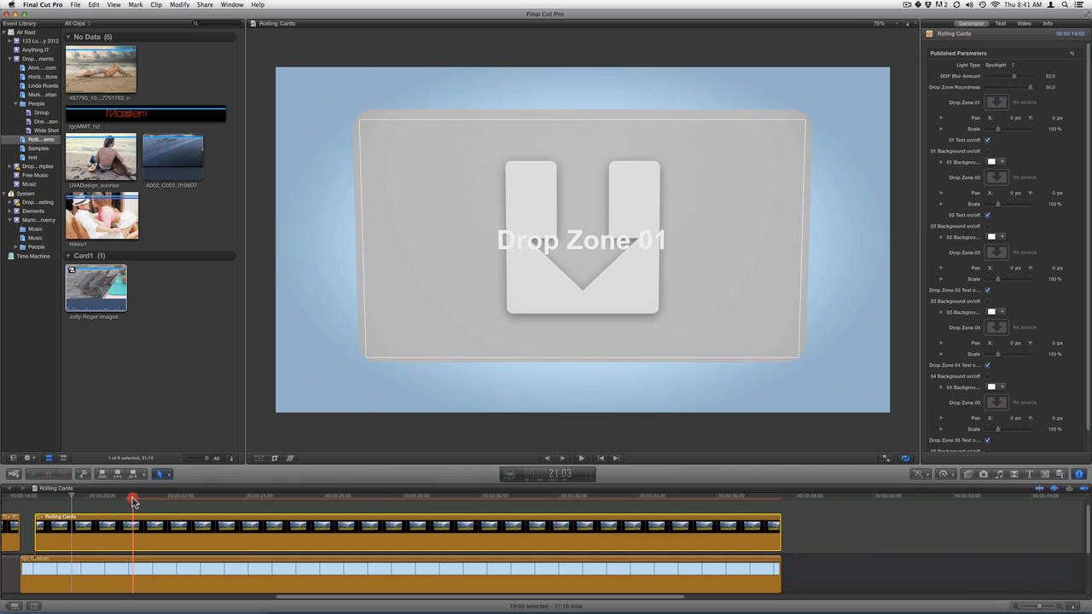
Park the playhead at 21:03 and try a lower Drop Zone Roundness, returning it to 50.0
{"action": "left_click", "coordinate": [133, 500]}
{"action": "left_click_drag", "start_coordinate": [996, 88], "coordinate": [981, 92]}
{"action": "left_click_drag", "start_coordinate": [989, 89], "coordinate": [1051, 87]}
Try a horizontal pan offset and a 148% scale on Drop Zone 01, undoing each one
{"action": "left_click_drag", "start_coordinate": [1009, 117], "coordinate": [1008, 118]}
{"action": "key", "text": "super"}
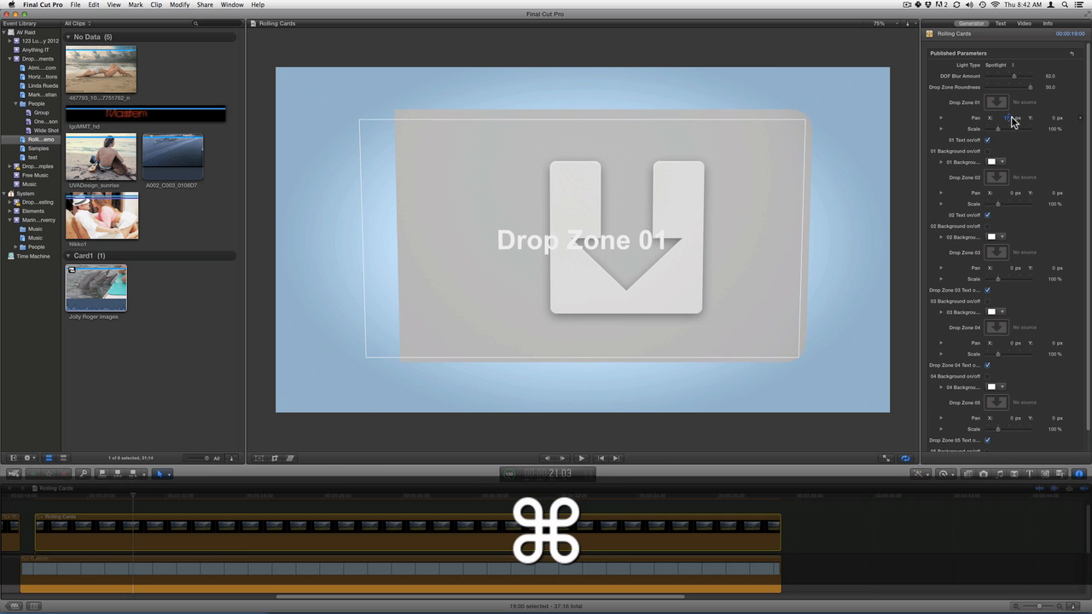
{"action": "key", "text": "super+z"}
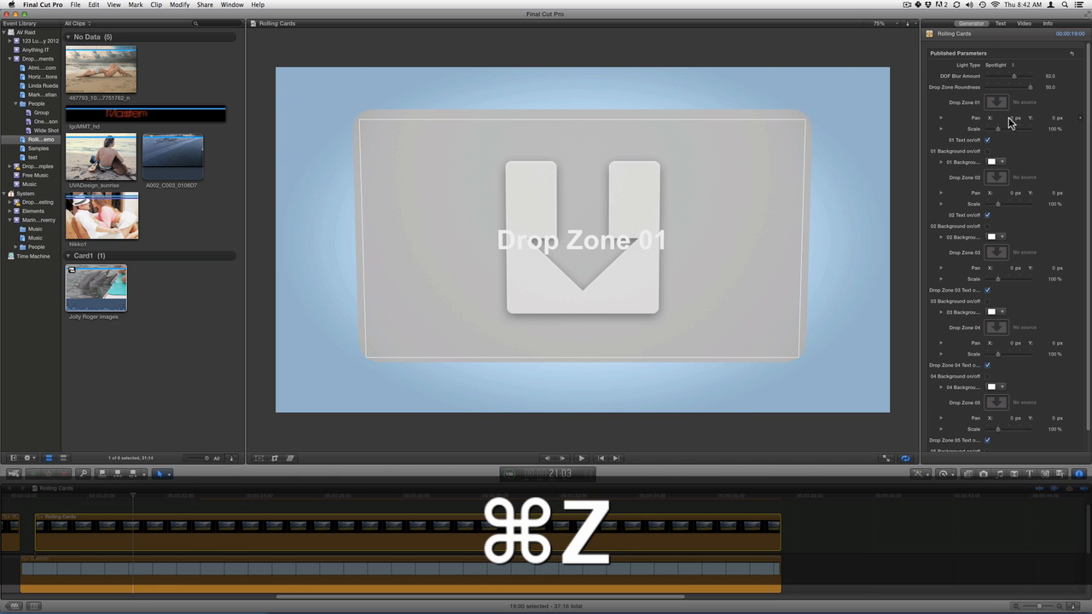
{"action": "left_click_drag", "start_coordinate": [994, 129], "coordinate": [1004, 134]}
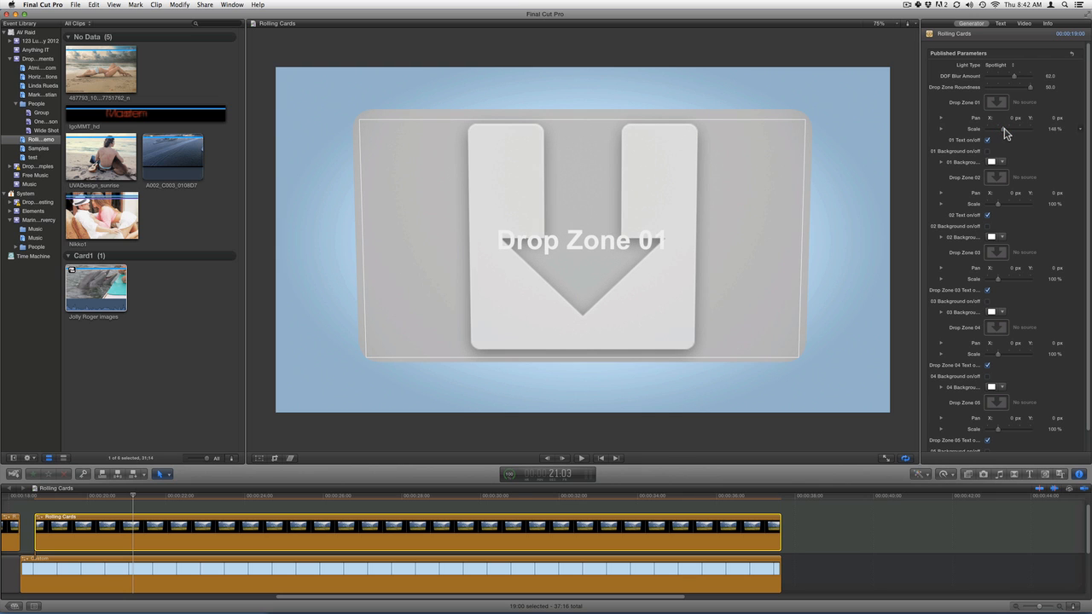
{"action": "key", "text": "super+z"}
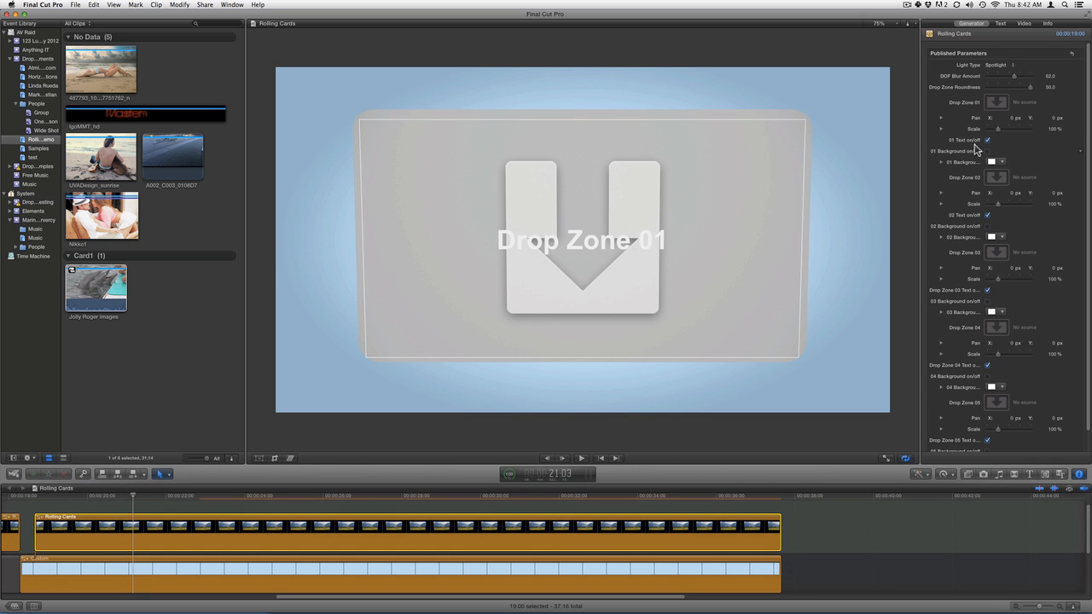
Toggle the Drop Zone 01 placeholder text off and back on to compare the card with and without it
{"action": "left_click", "coordinate": [987, 140]}
{"action": "left_click", "coordinate": [987, 140]}
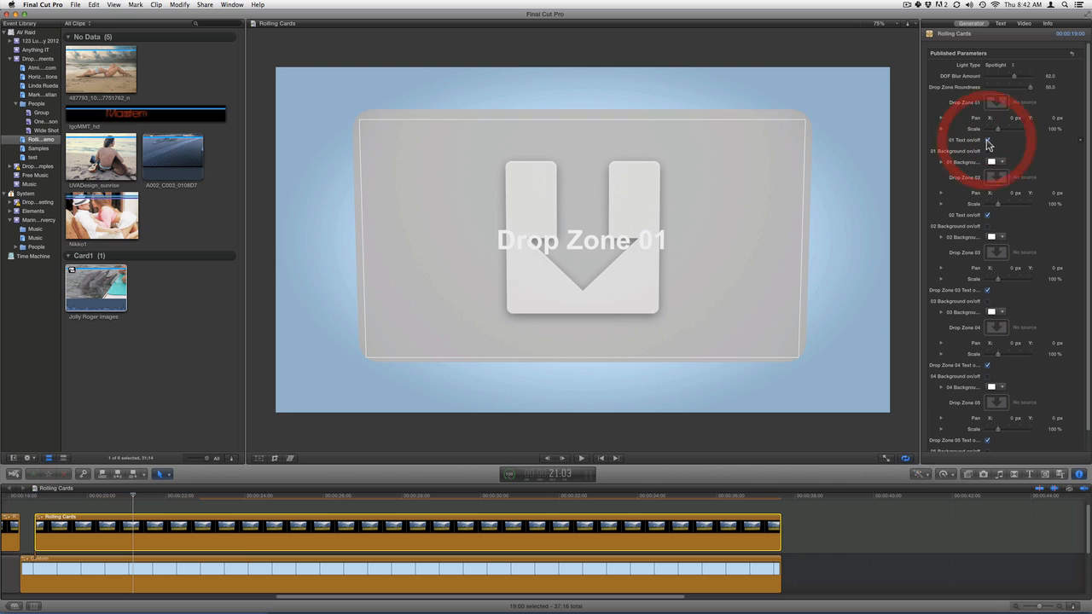
{"action": "left_click", "coordinate": [987, 140]}
{"action": "left_click", "coordinate": [987, 140]}
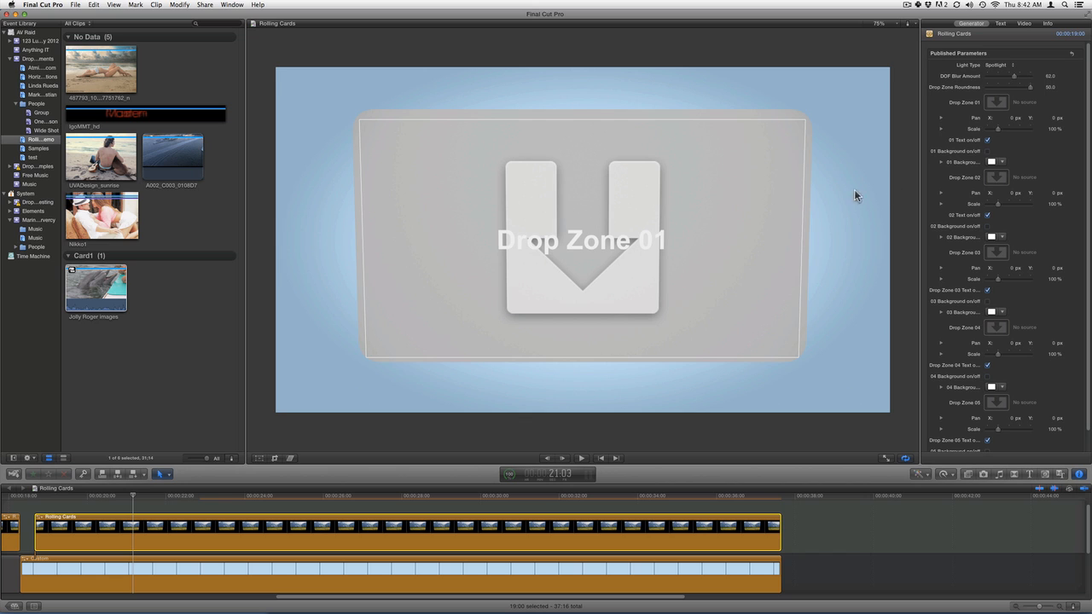
Fill Drop Zone 01 with the lgoMMT_hd logo clip
{"action": "left_click", "coordinate": [994, 104]}
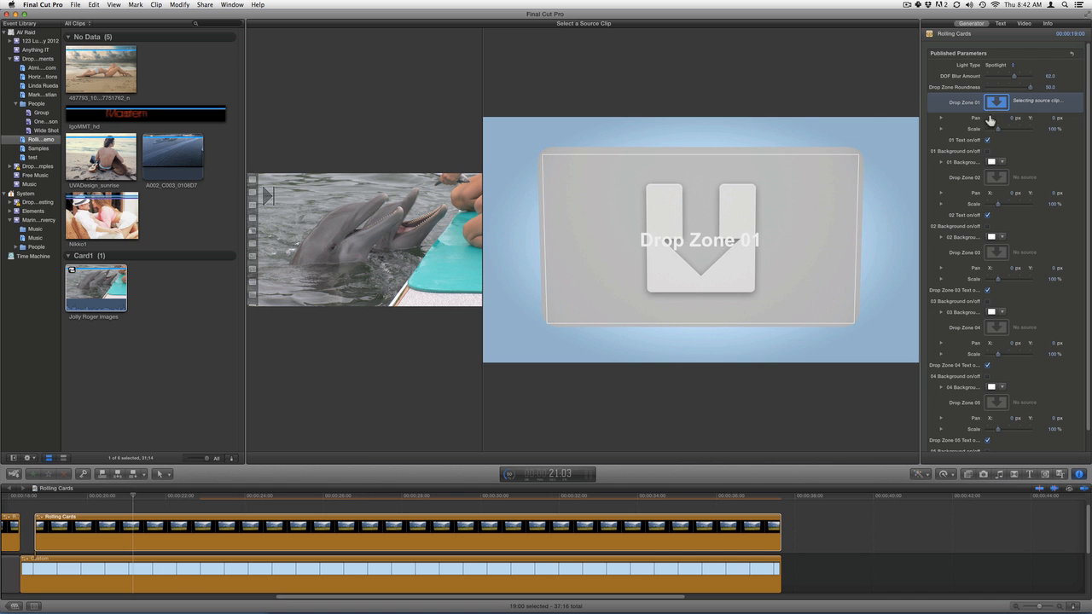
{"action": "left_click", "coordinate": [179, 114]}
{"action": "left_click", "coordinate": [889, 457]}
Scale the logo in Drop Zone 01 down to 10% and turn off the 01 Text
{"action": "left_click_drag", "start_coordinate": [998, 130], "coordinate": [988, 130]}
{"action": "left_click", "coordinate": [987, 140]}
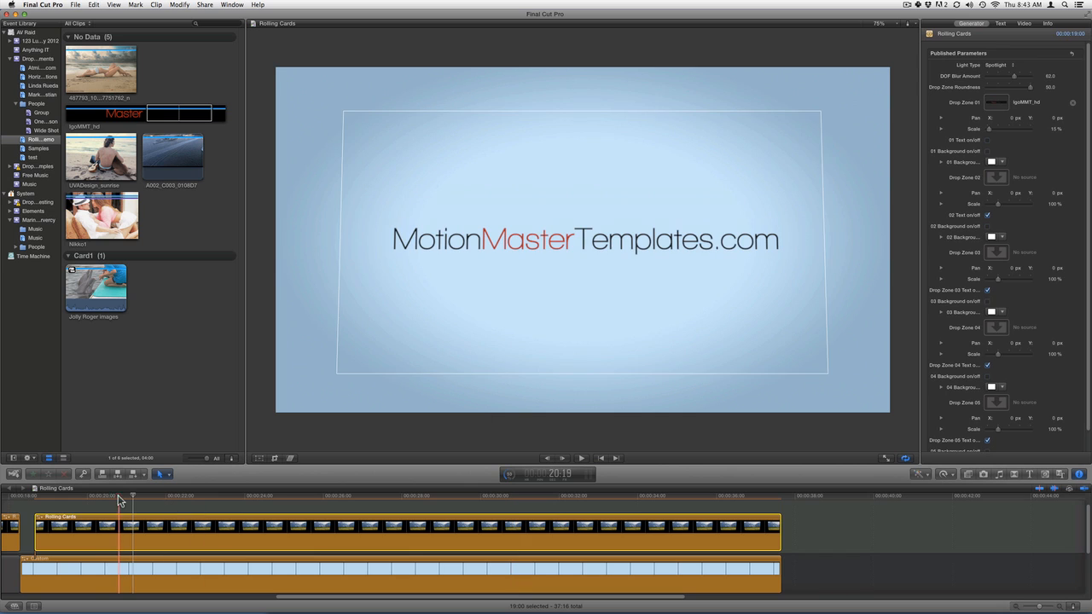
Park the playhead at 20:19, reselect the Rolling Cards clip, and turn on the 01 Background
{"action": "left_click", "coordinate": [118, 504]}
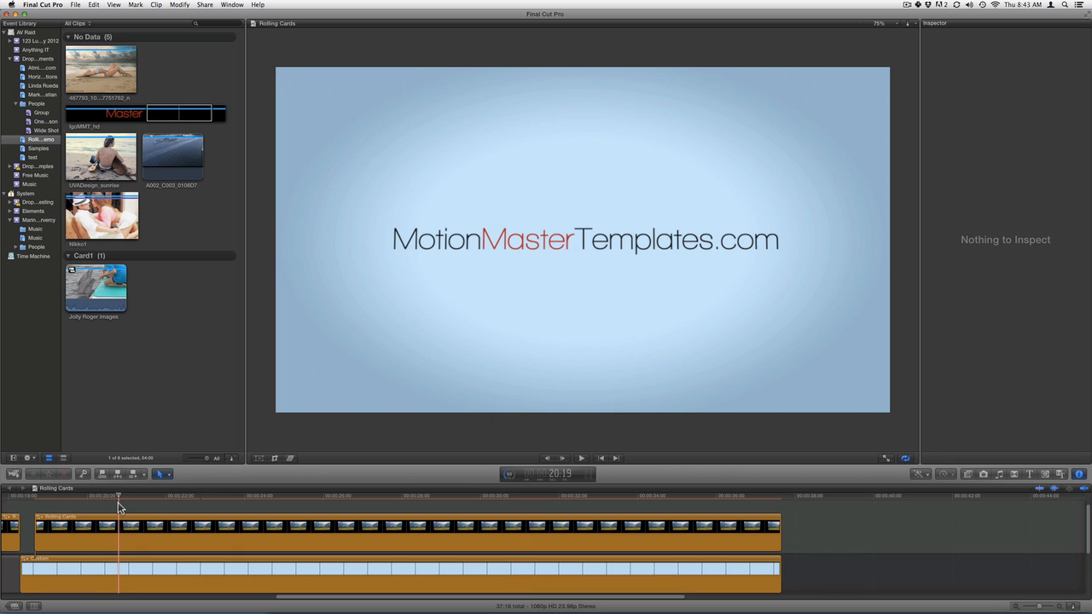
{"action": "left_click", "coordinate": [117, 522]}
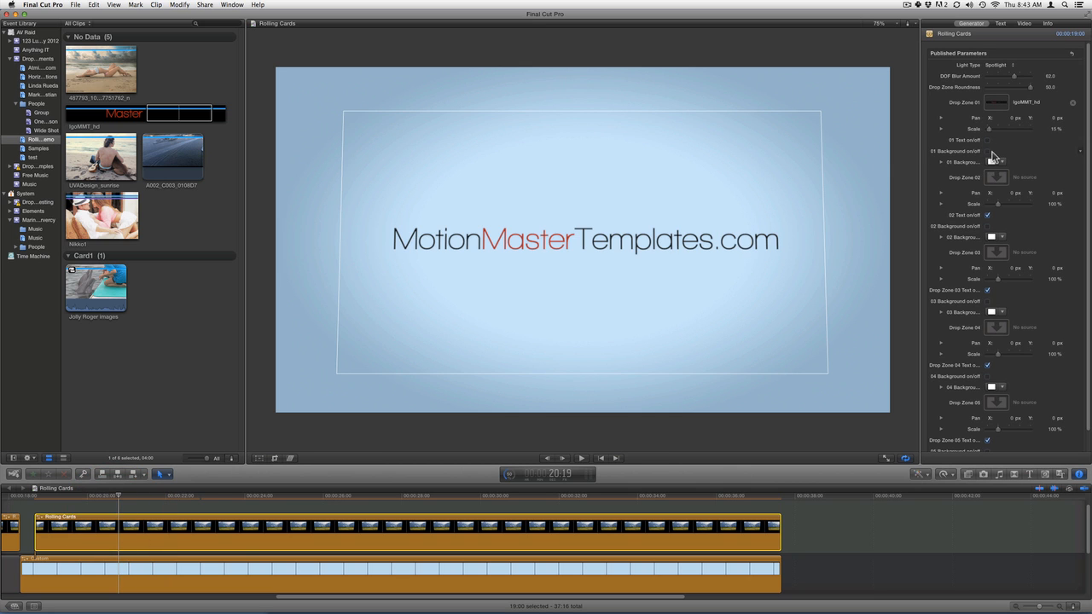
{"action": "left_click", "coordinate": [988, 152]}
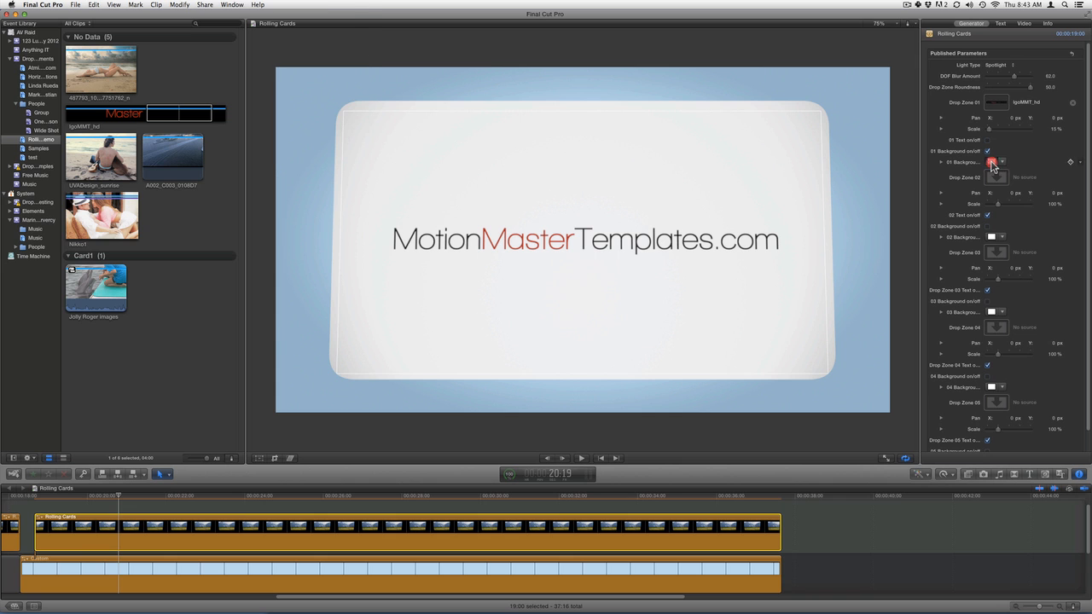
Try a light purple colour for the 01 Background and undo the trial changes to Drop Zone 01
{"action": "left_click", "coordinate": [992, 162]}
{"action": "left_click", "coordinate": [336, 100]}
{"action": "left_click_drag", "start_coordinate": [342, 95], "coordinate": [306, 85]}
{"action": "left_click", "coordinate": [317, 102]}
{"action": "left_click", "coordinate": [319, 111]}
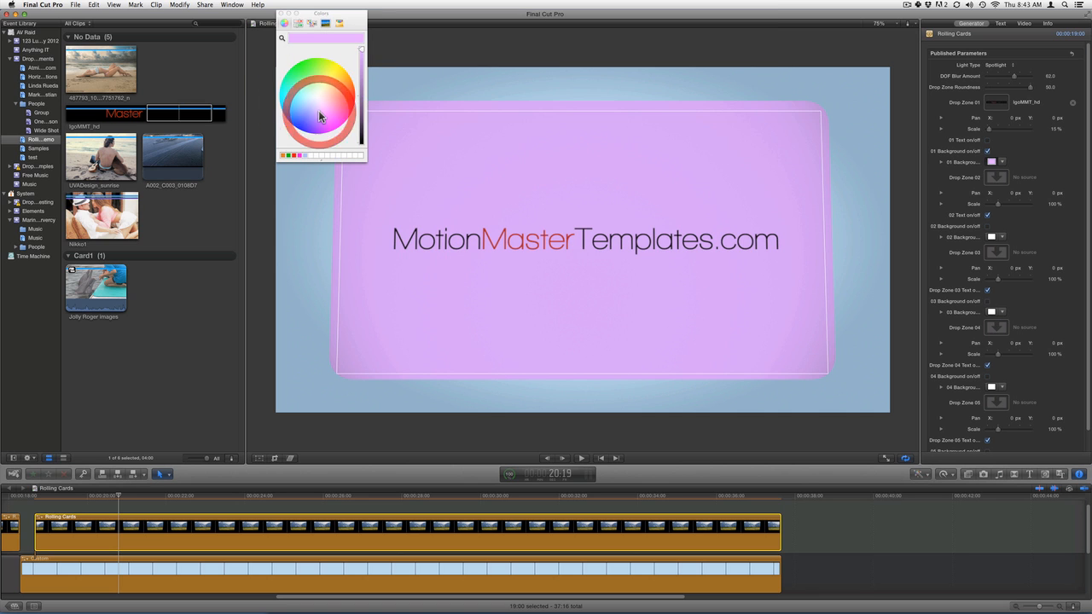
{"action": "left_click", "coordinate": [282, 16]}
{"action": "key", "text": "super+z"}
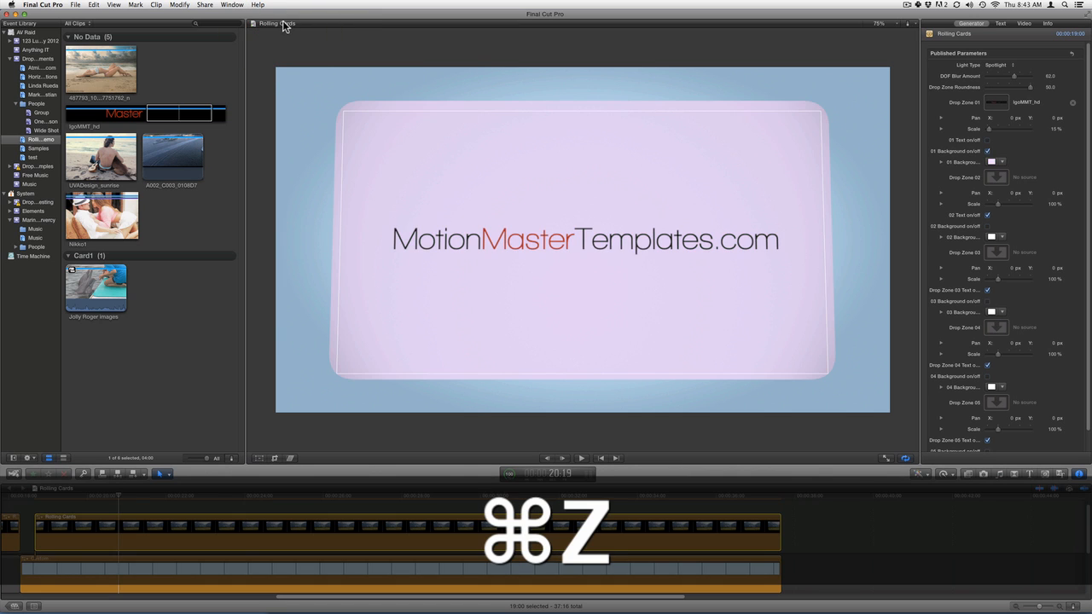
{"action": "key", "text": "super+z"}
With the playhead at 20:23, fill Drop Zone 01 with the A002_C003_0108D7 cruise ship clip and scale it to 110%
{"action": "left_click", "coordinate": [127, 495]}
{"action": "left_click", "coordinate": [125, 522]}
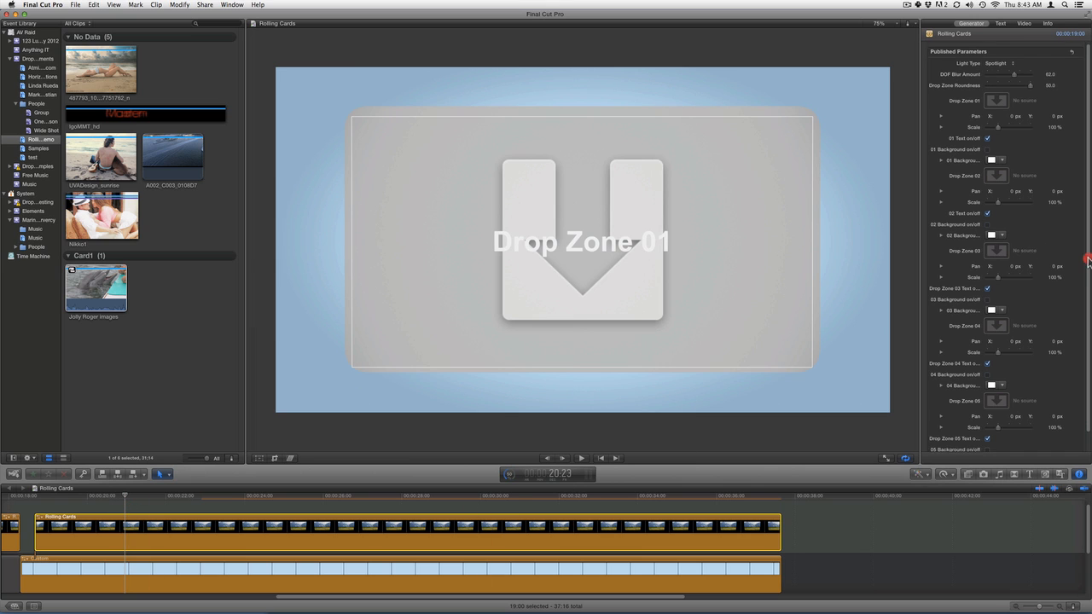
{"action": "scroll", "coordinate": [1088, 282], "scroll_direction": "down", "scroll_amount": 1}
{"action": "scroll", "coordinate": [1088, 273], "scroll_direction": "up", "scroll_amount": 1}
{"action": "left_click", "coordinate": [1081, 178]}
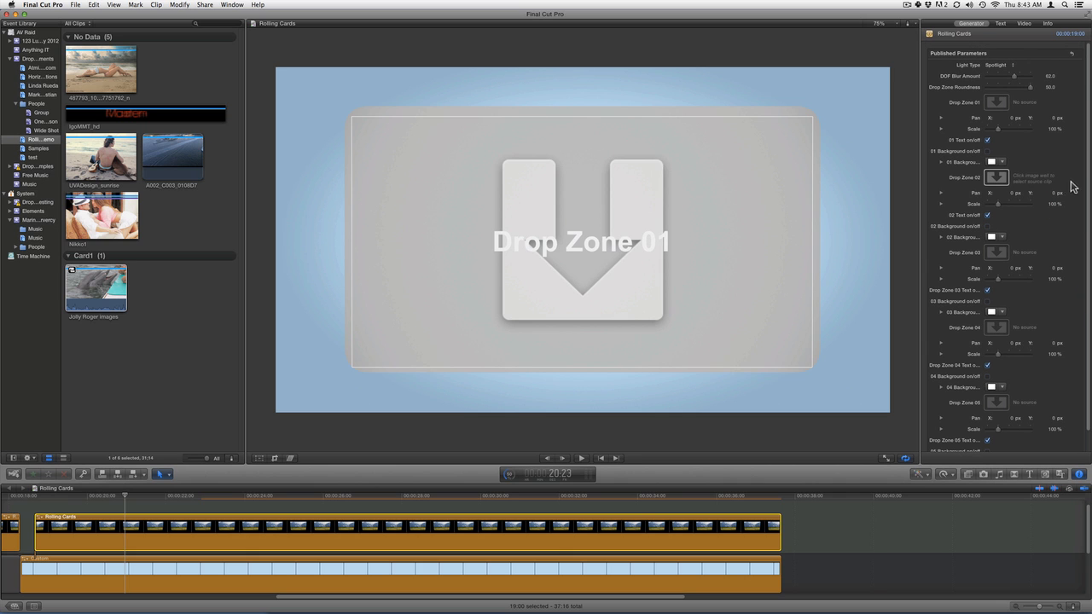
{"action": "left_click", "coordinate": [997, 102]}
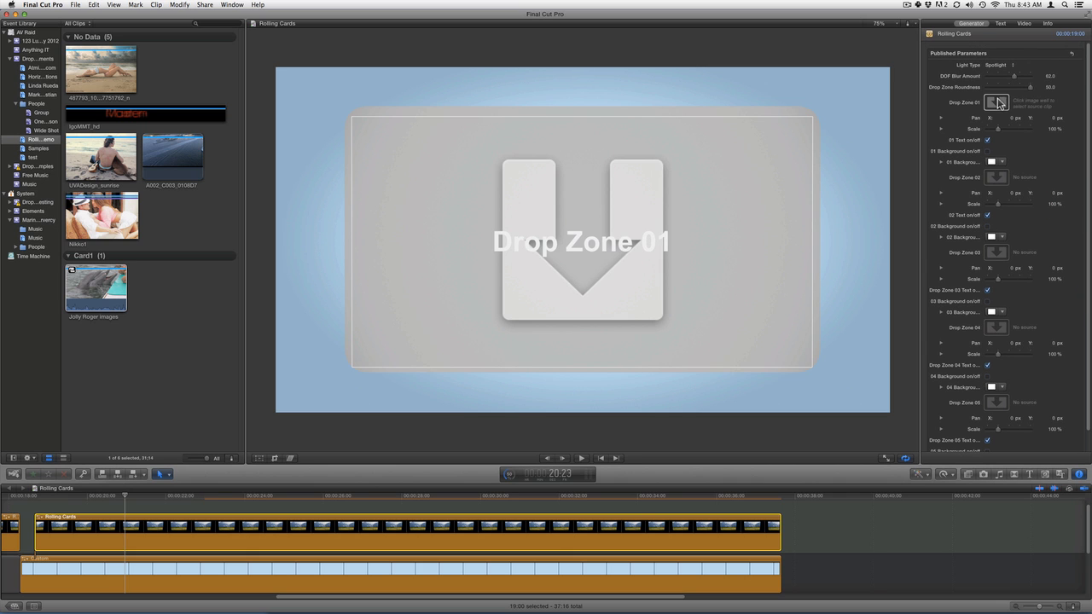
{"action": "left_click", "coordinate": [999, 103]}
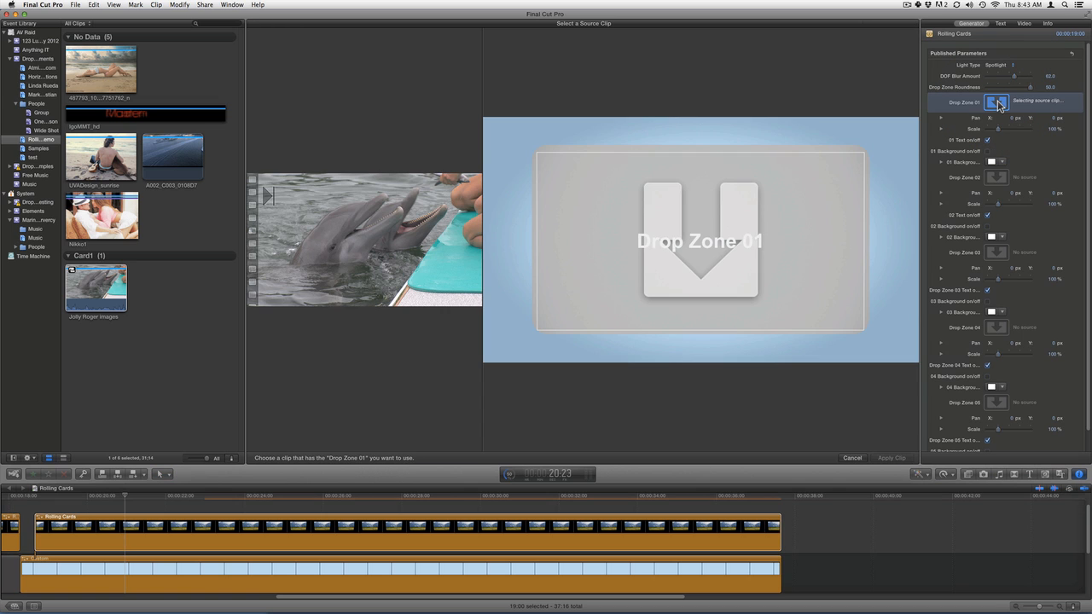
{"action": "left_click", "coordinate": [154, 172]}
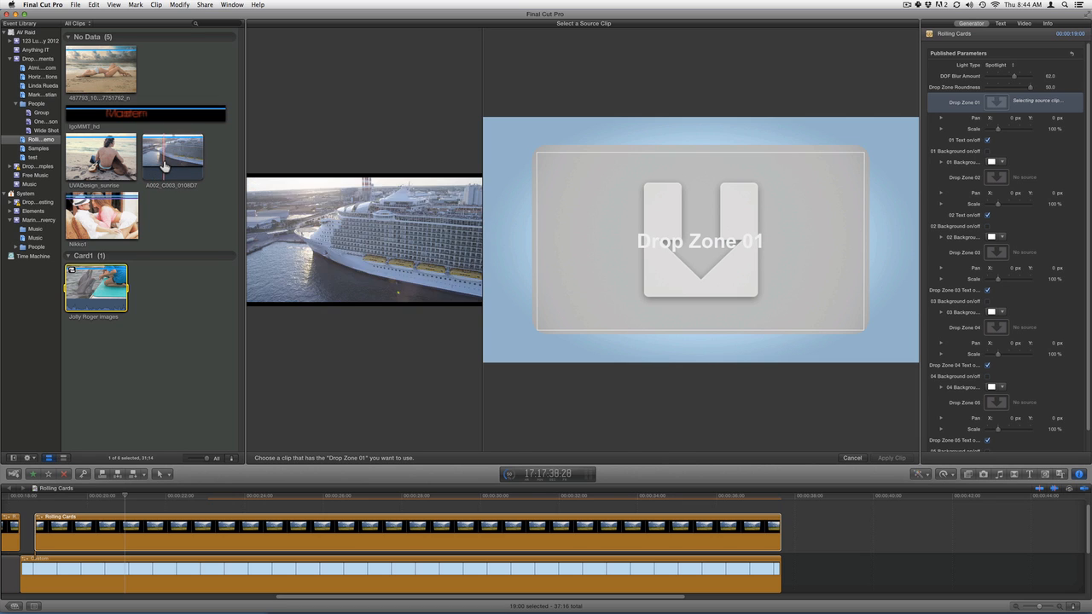
{"action": "left_click", "coordinate": [163, 160]}
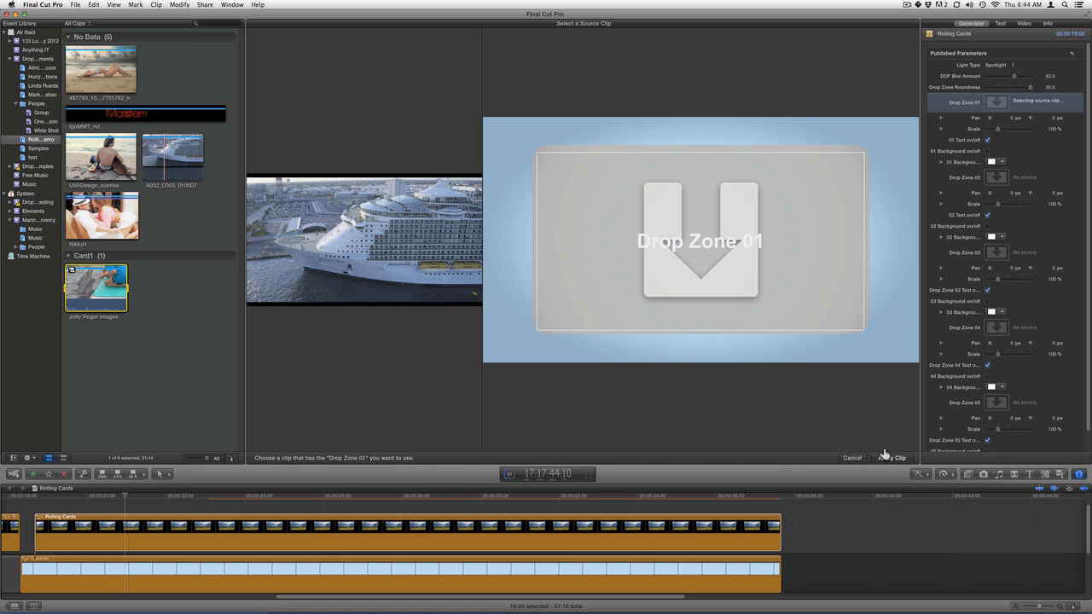
{"action": "left_click", "coordinate": [171, 159]}
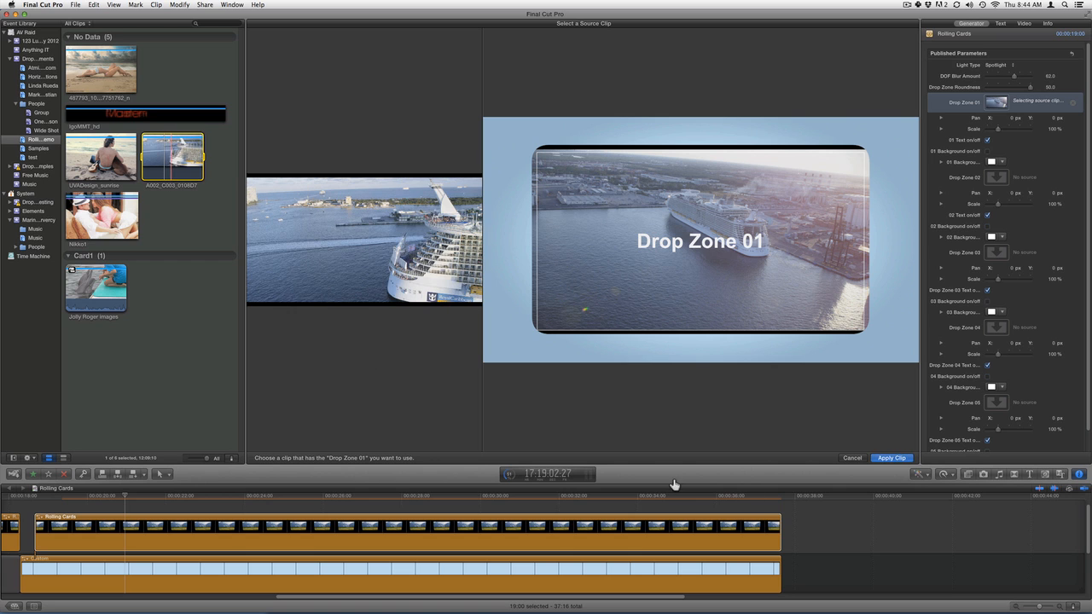
{"action": "left_click", "coordinate": [891, 458]}
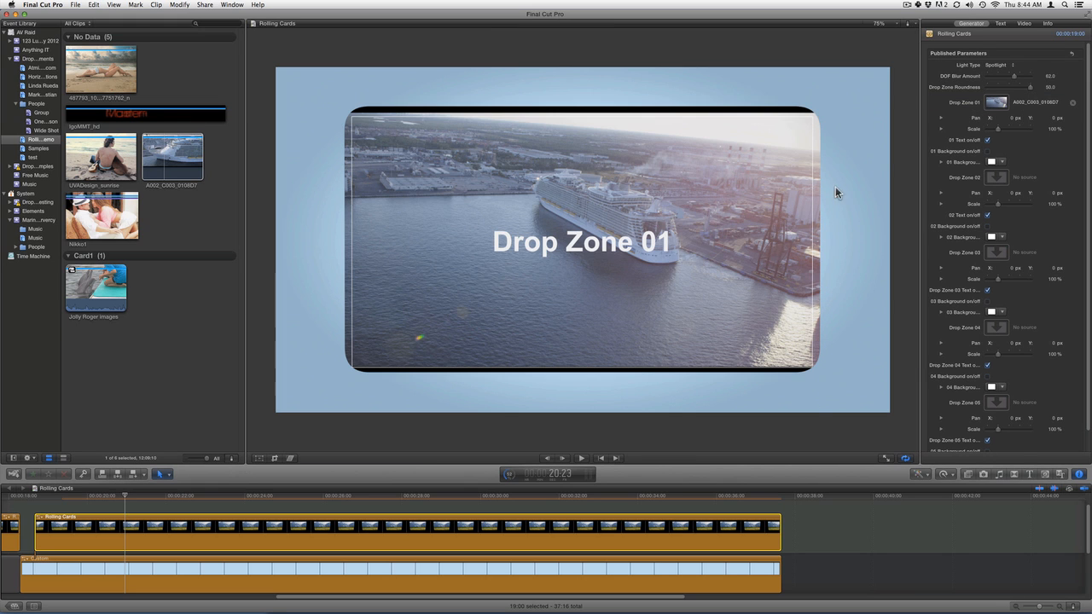
{"action": "left_click_drag", "start_coordinate": [999, 130], "coordinate": [1001, 132]}
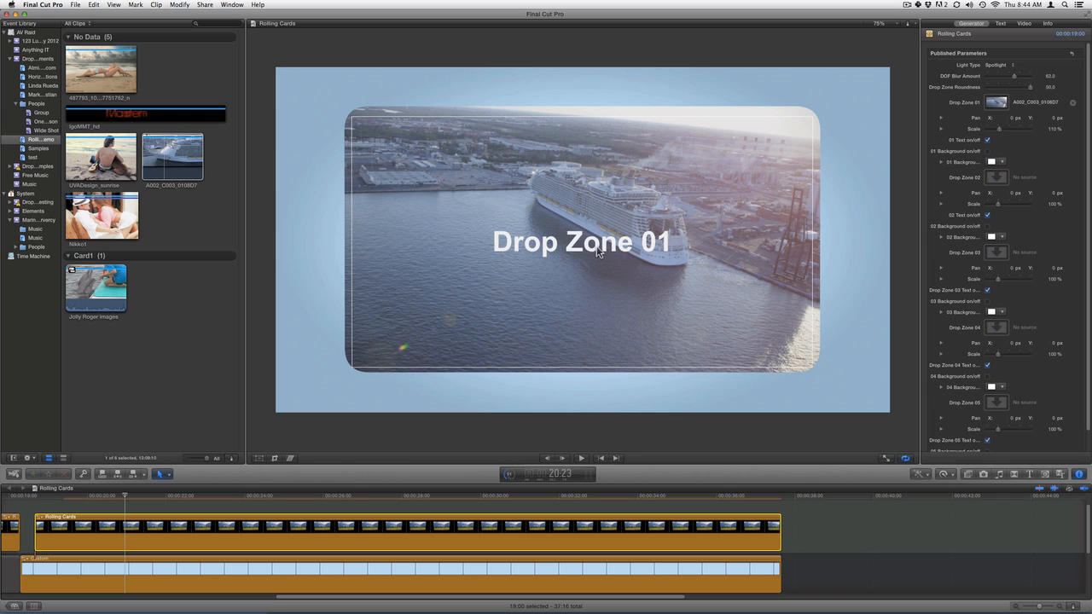
Park the playhead at 24:05 and fill Drop Zone 02 with the 487793 photo of the woman lying on the beach
{"action": "left_click", "coordinate": [253, 494]}
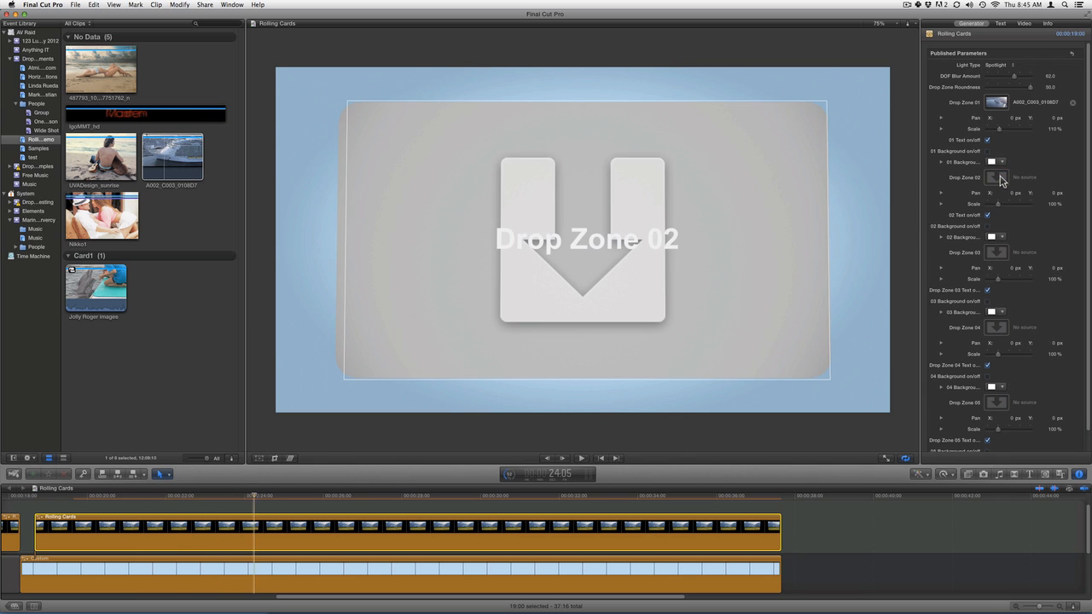
{"action": "left_click", "coordinate": [998, 178]}
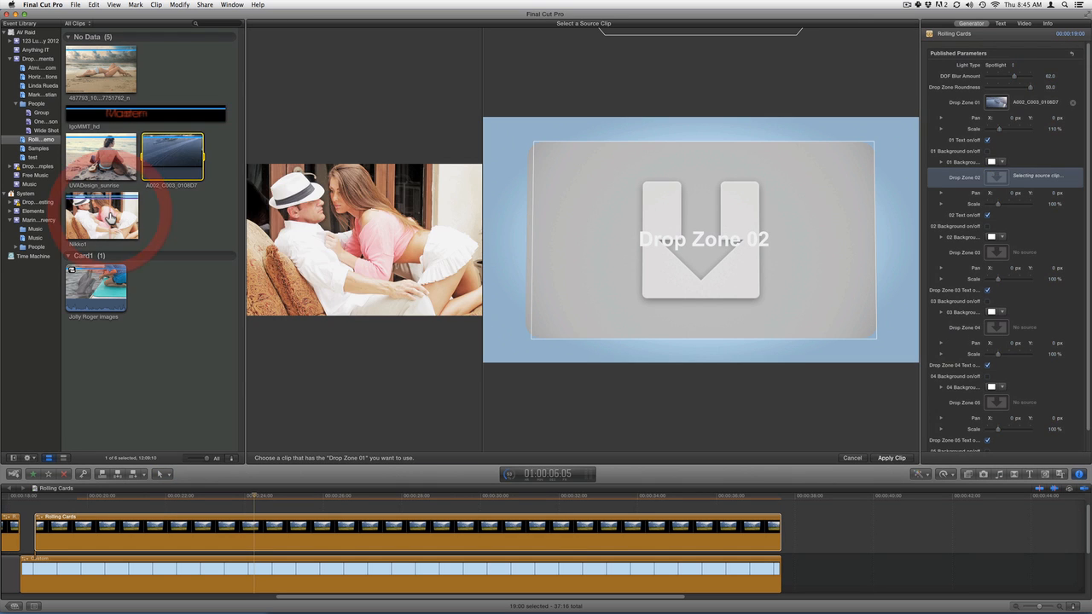
{"action": "left_click", "coordinate": [76, 77]}
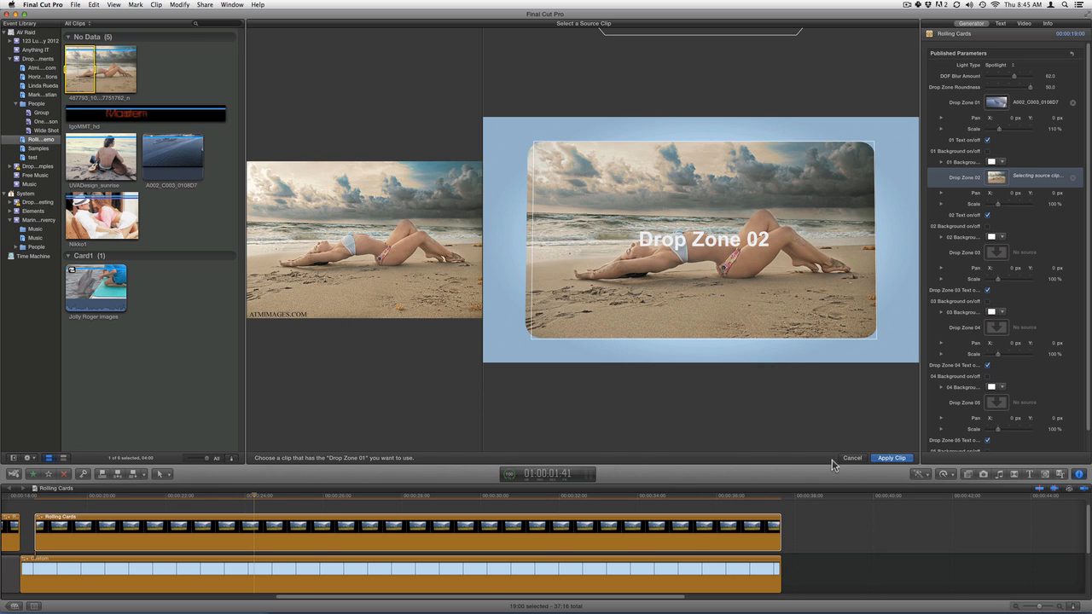
{"action": "left_click", "coordinate": [892, 458]}
Fill Drop Zone 03 with the Nikko1 clip
{"action": "left_click", "coordinate": [996, 252]}
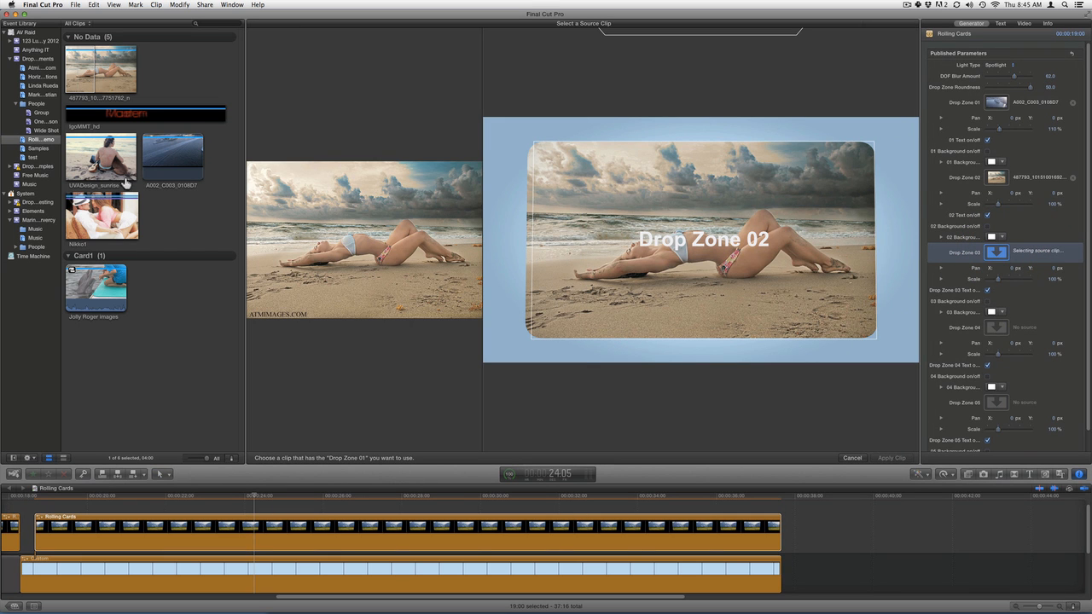
{"action": "left_click", "coordinate": [114, 227]}
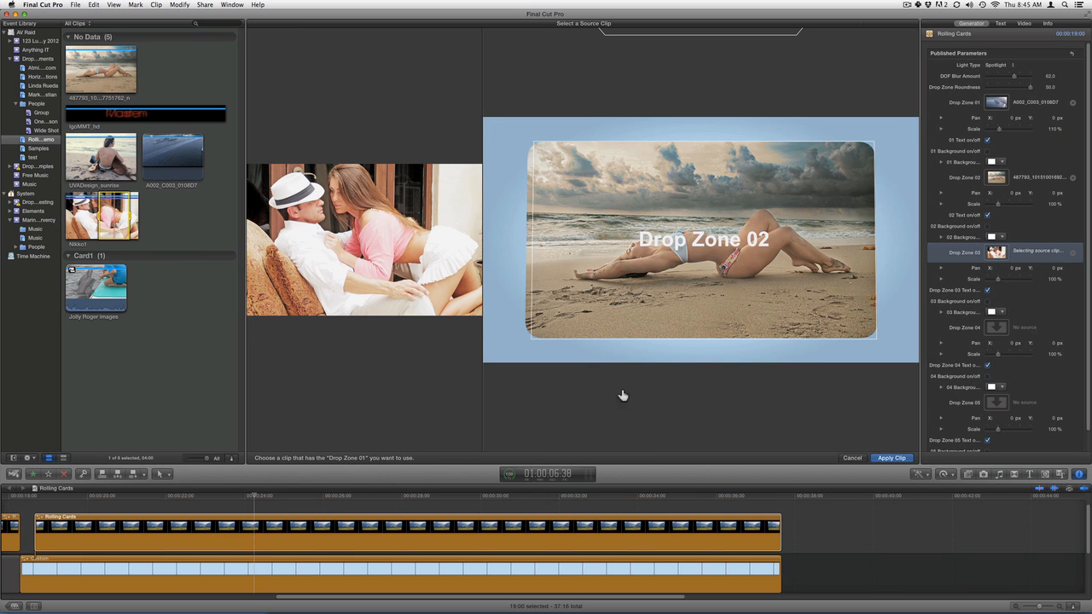
{"action": "left_click", "coordinate": [896, 458]}
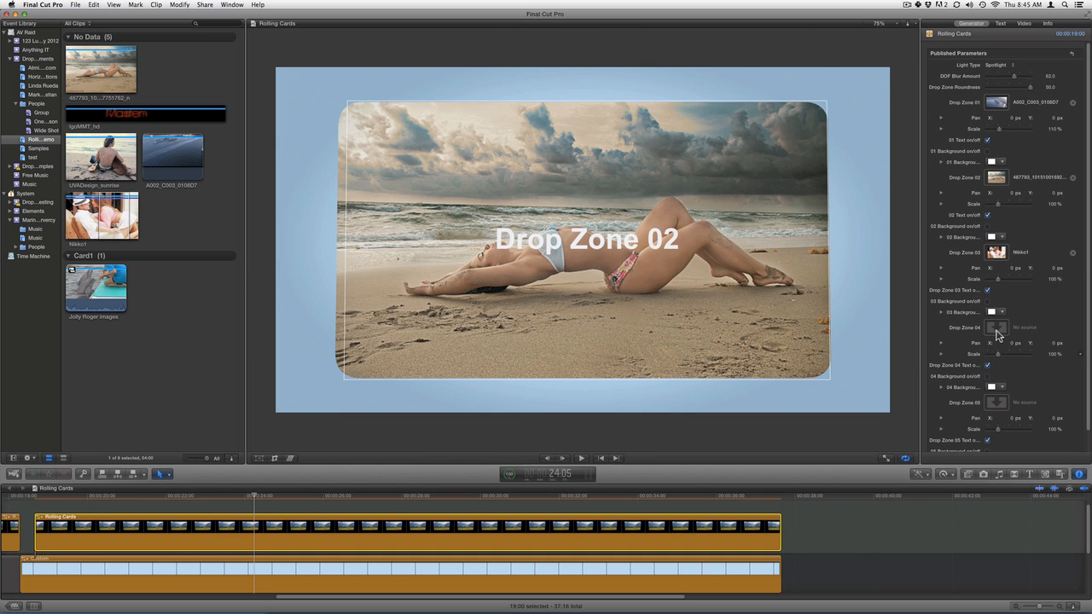
Fill Drop Zone 04 with the UVADesign_sunrise clip
{"action": "left_click", "coordinate": [997, 329]}
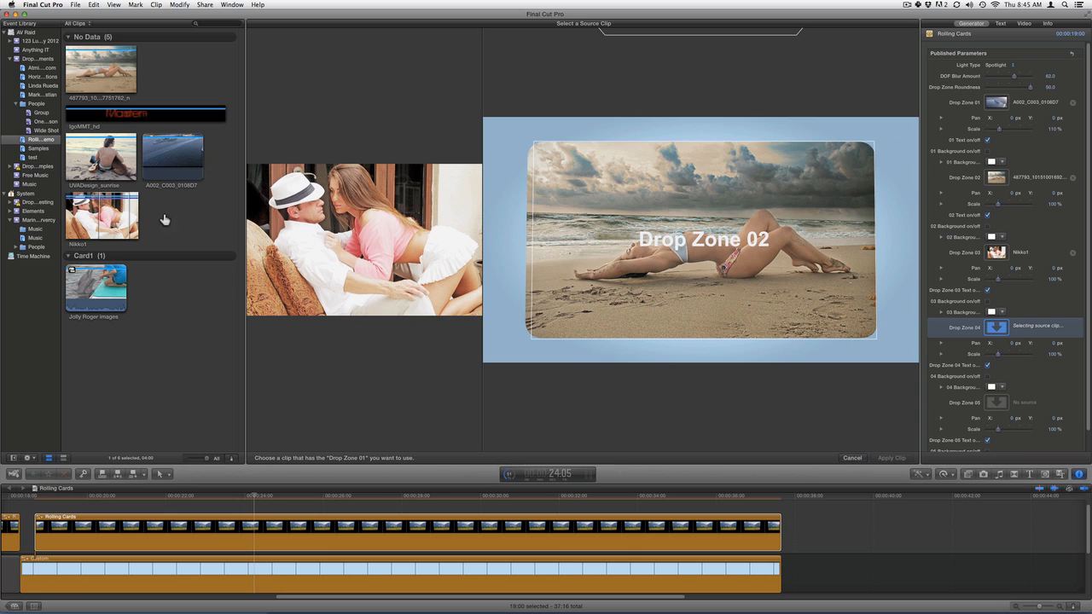
{"action": "left_click", "coordinate": [104, 194]}
{"action": "left_click", "coordinate": [101, 156]}
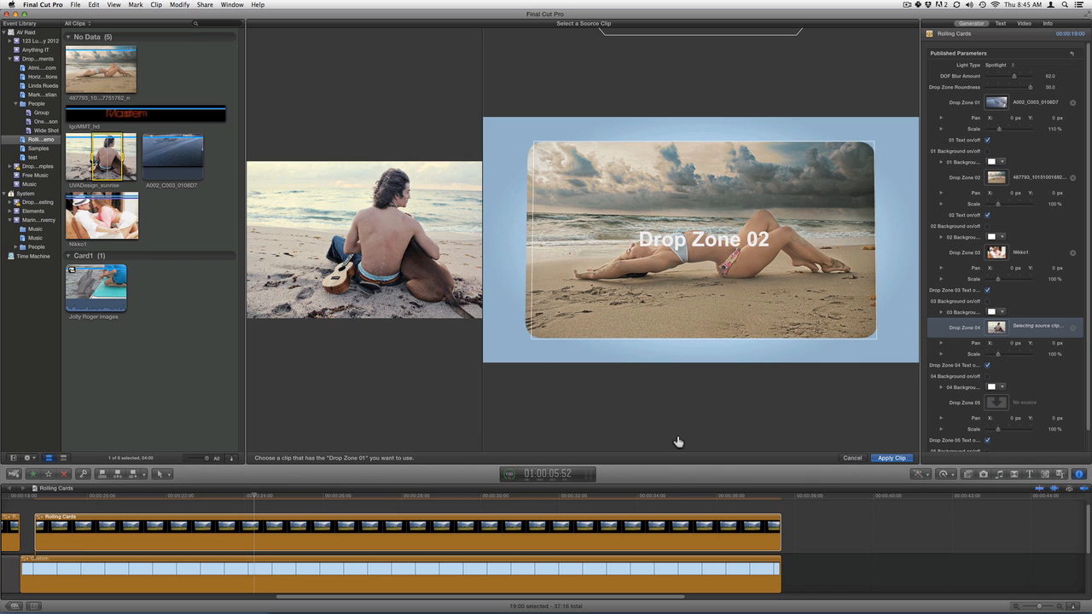
{"action": "left_click", "coordinate": [897, 459]}
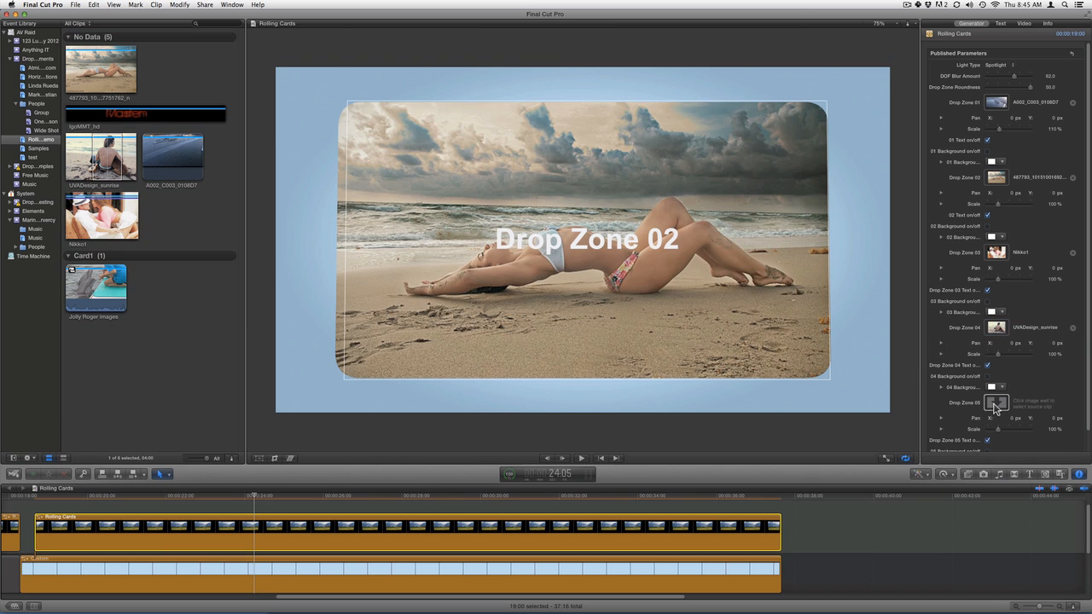
Fill Drop Zone 05 with the Jolly Roger images clip
{"action": "left_click", "coordinate": [997, 402]}
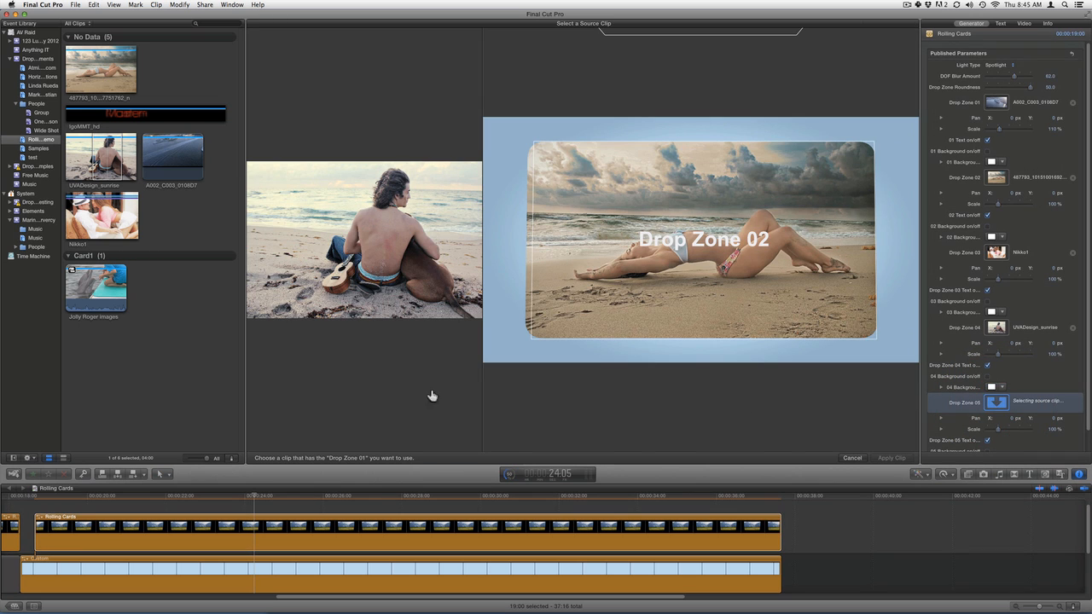
{"action": "left_click", "coordinate": [93, 281]}
{"action": "left_click", "coordinate": [891, 458]}
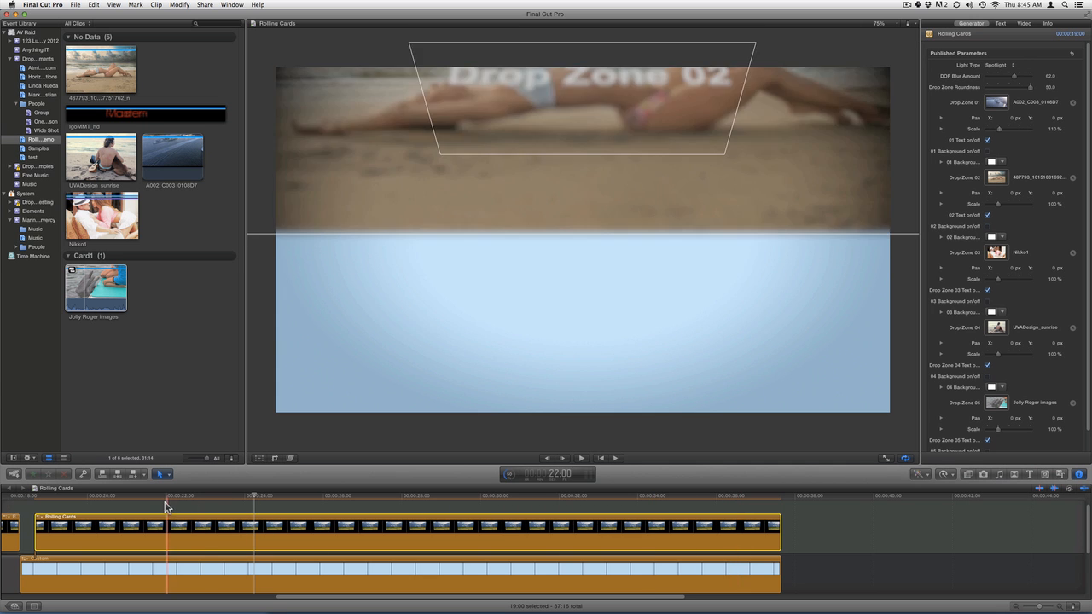
Park the playhead at 20:14 and set the Drop Zone 01 text's font to Arial Regular
{"action": "left_click", "coordinate": [111, 500]}
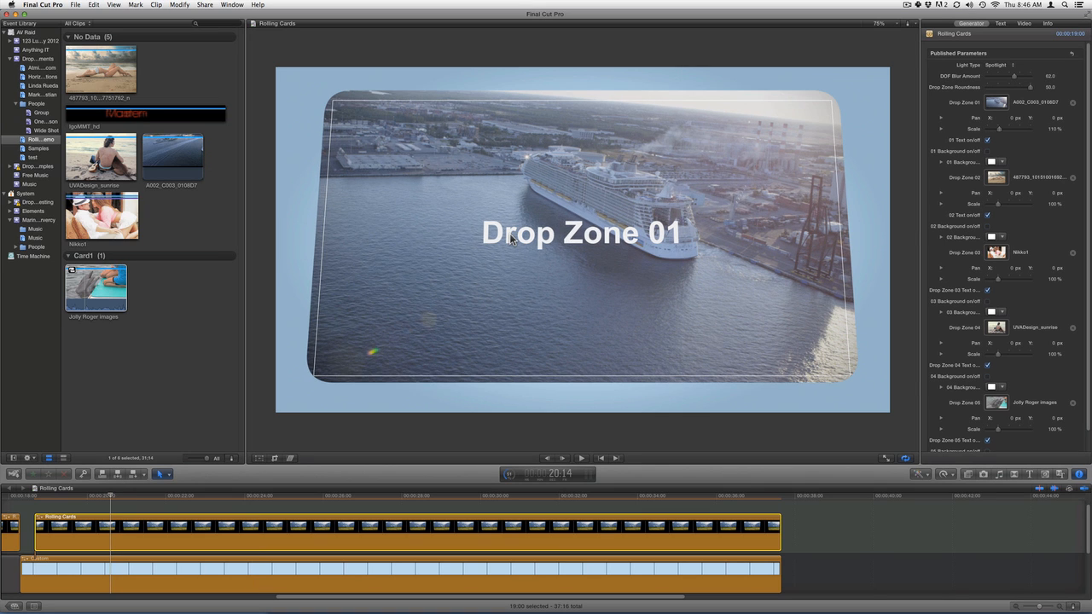
{"action": "double_click", "coordinate": [512, 232]}
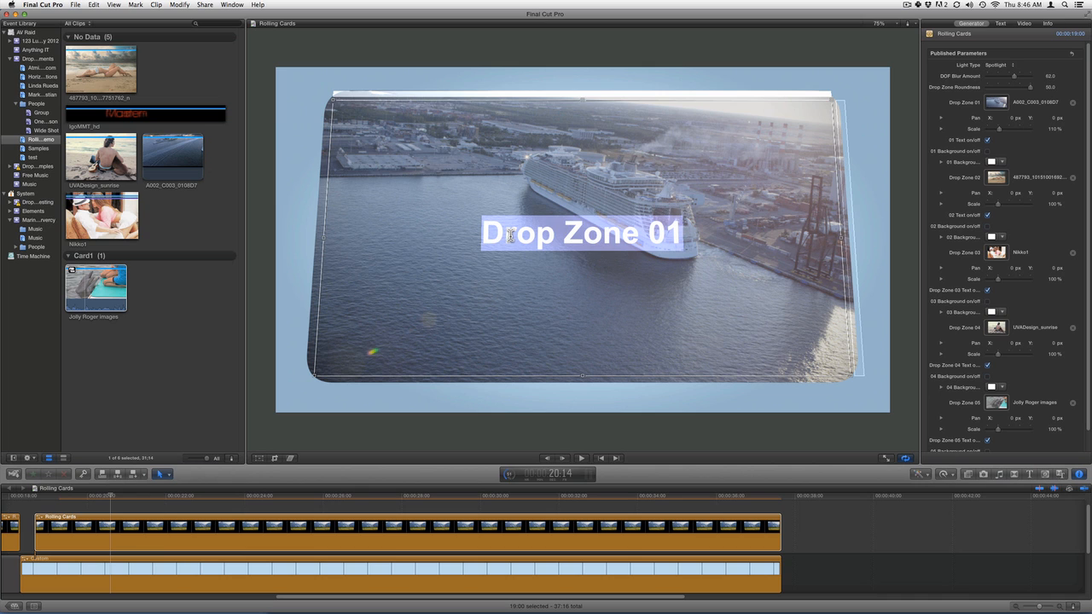
{"action": "double_click", "coordinate": [515, 220]}
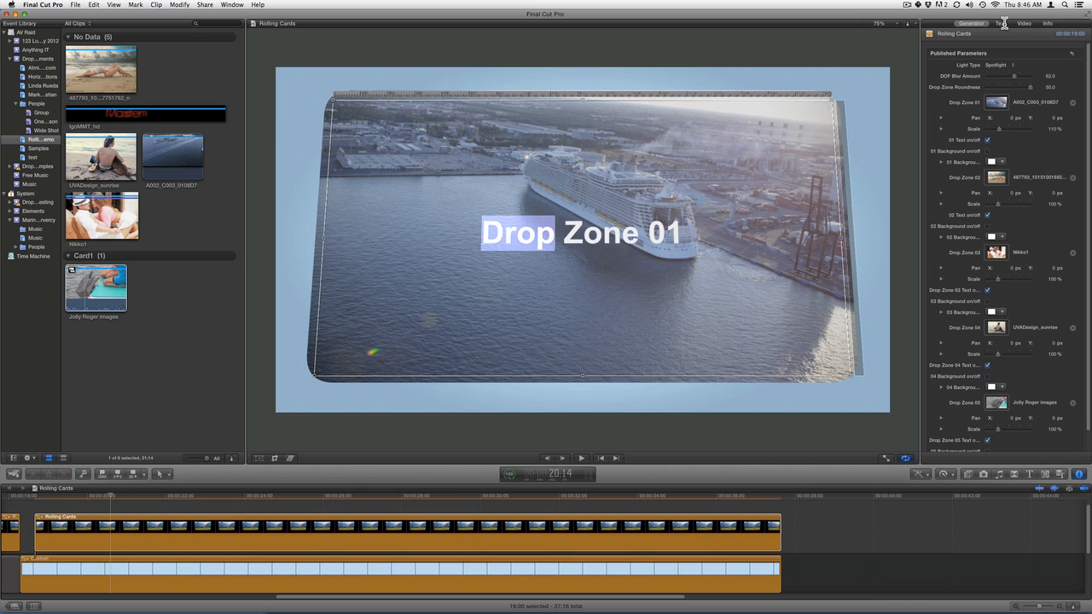
{"action": "left_click", "coordinate": [1002, 24]}
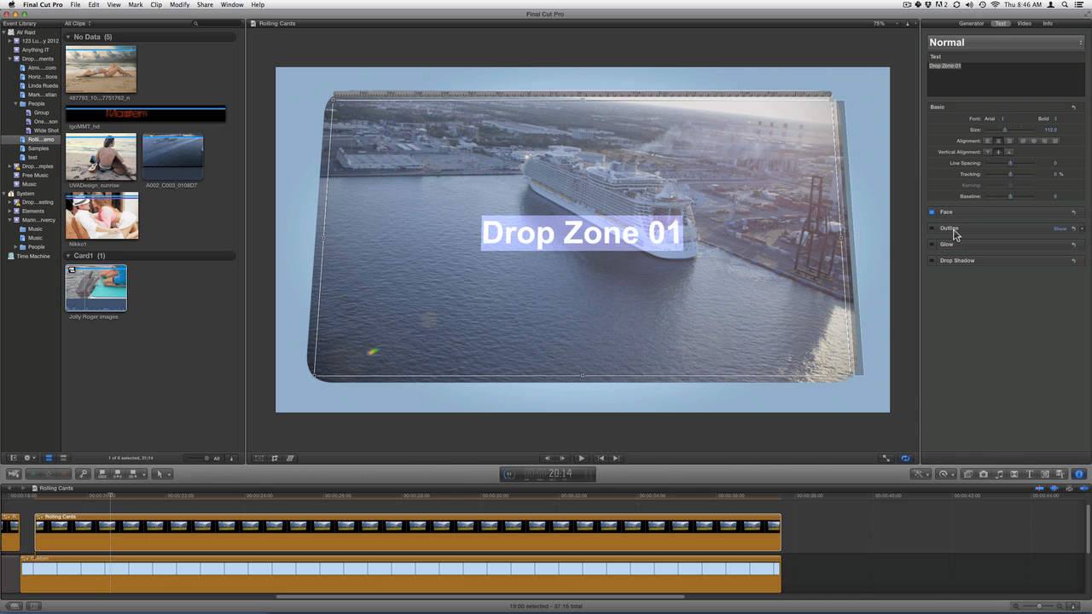
{"action": "left_click", "coordinate": [994, 124]}
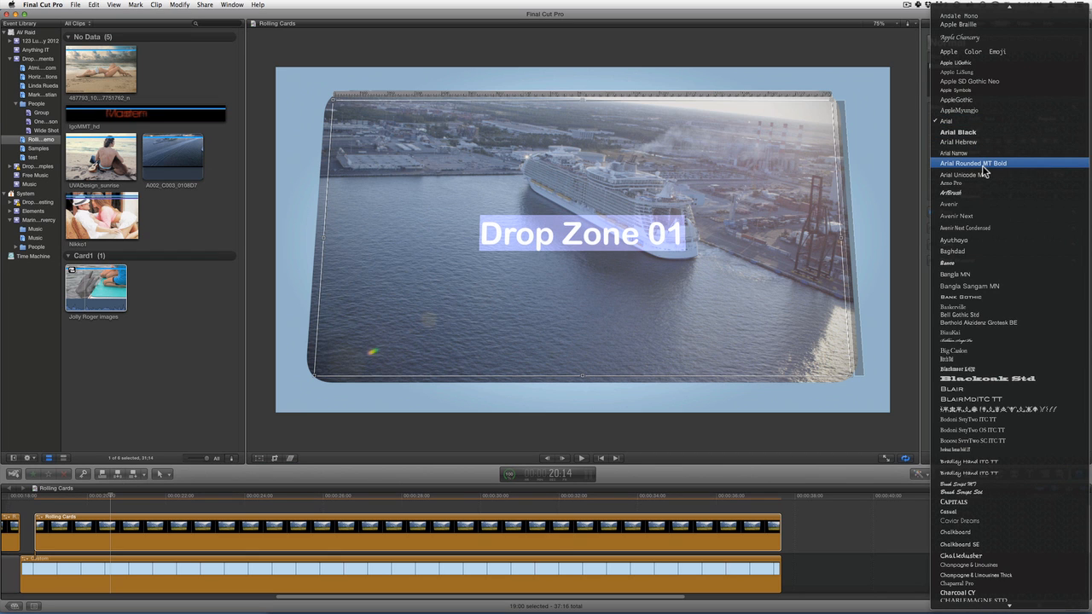
{"action": "left_click", "coordinate": [978, 121]}
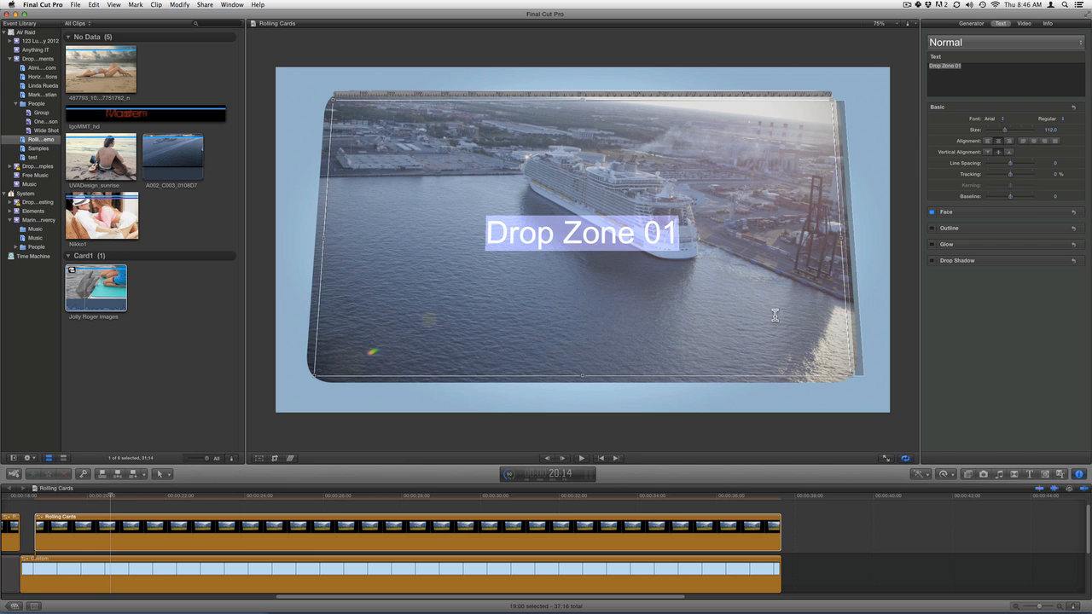
Align the Drop Zone 01 text to the bottom-left corner of its card
{"action": "left_click", "coordinate": [1012, 154]}
{"action": "left_click", "coordinate": [1010, 155]}
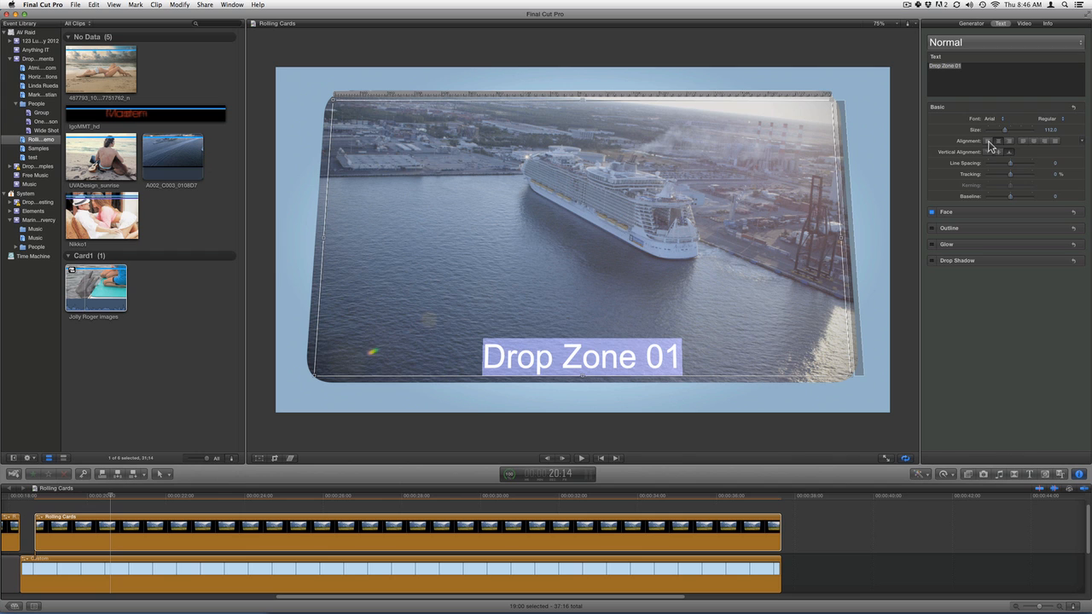
{"action": "left_click", "coordinate": [989, 141]}
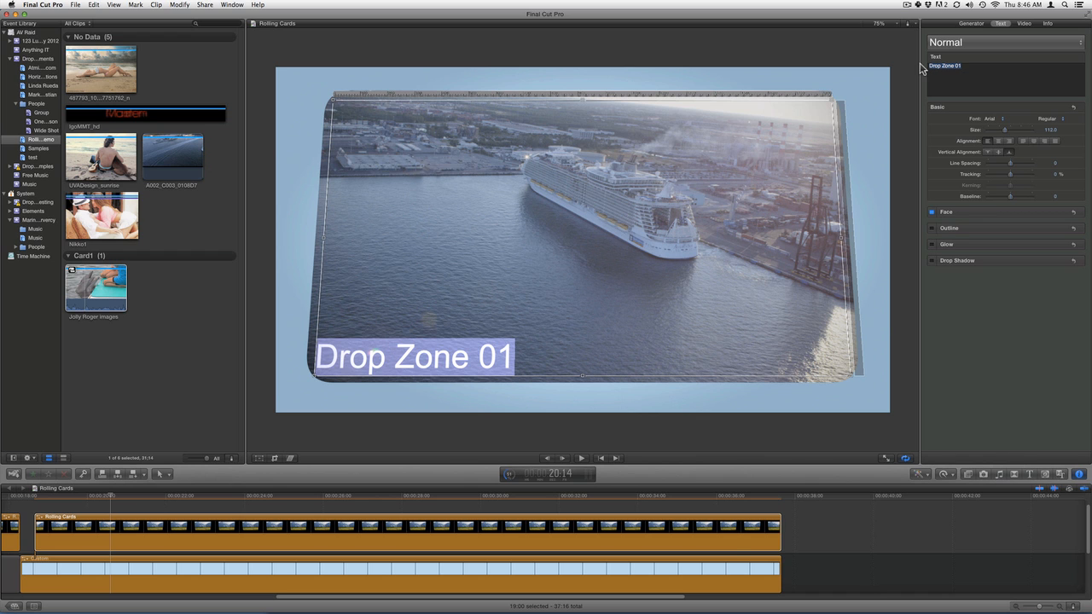
Replace the Drop Zone 01 text with "Horizonproductionsinc.com"
{"action": "type", "text": "Horio"}
{"action": "type", "text": "on"}
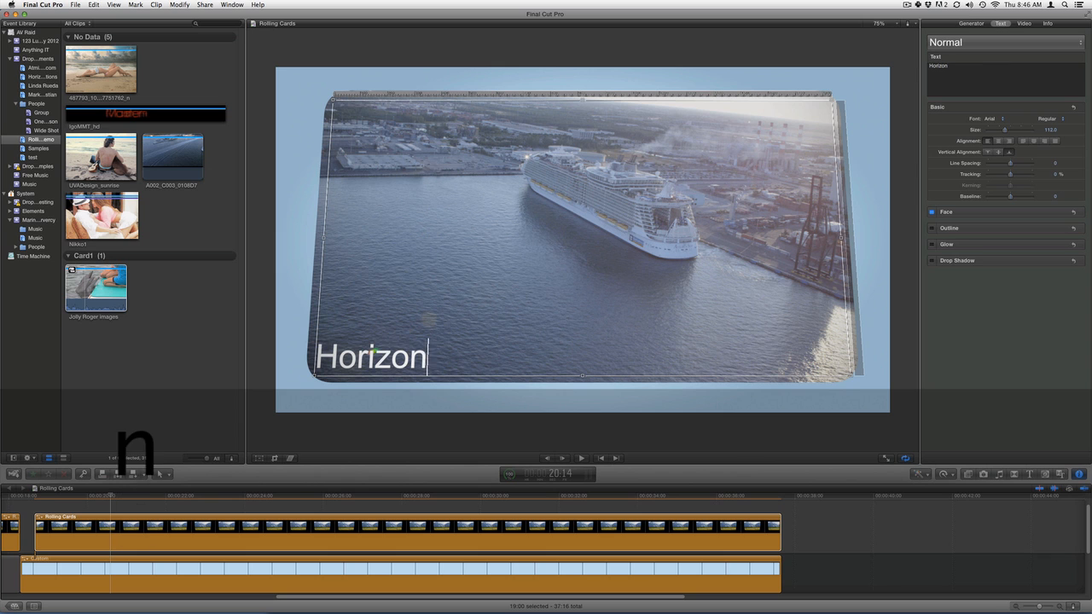
{"action": "type", "text": "prodoctionsinc.com"}
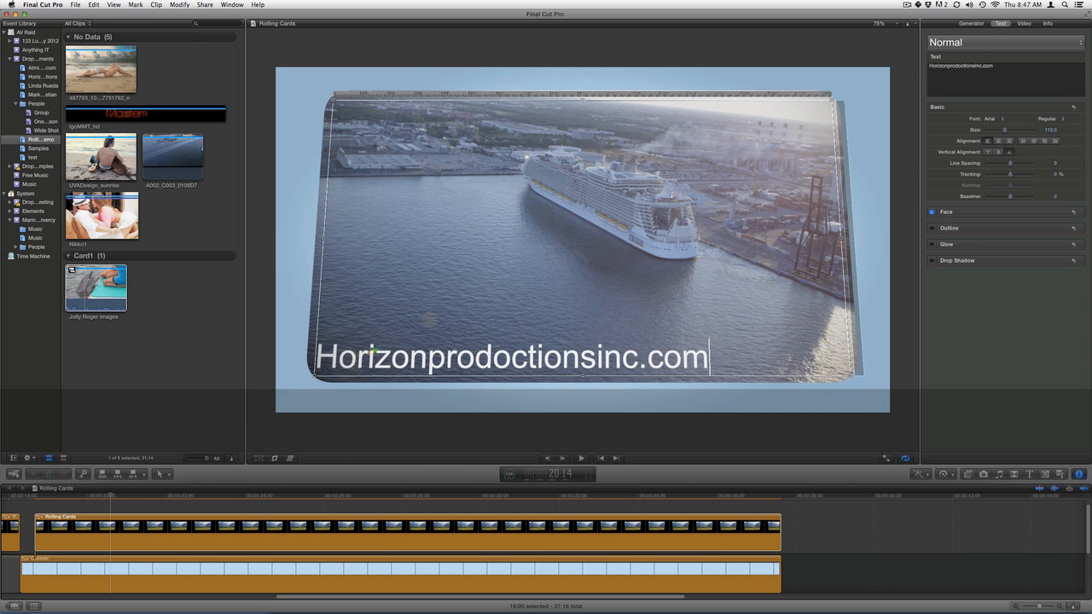
{"action": "left_click", "coordinate": [963, 66]}
{"action": "key", "text": "BackSpace"}
{"action": "type", "text": "u"}
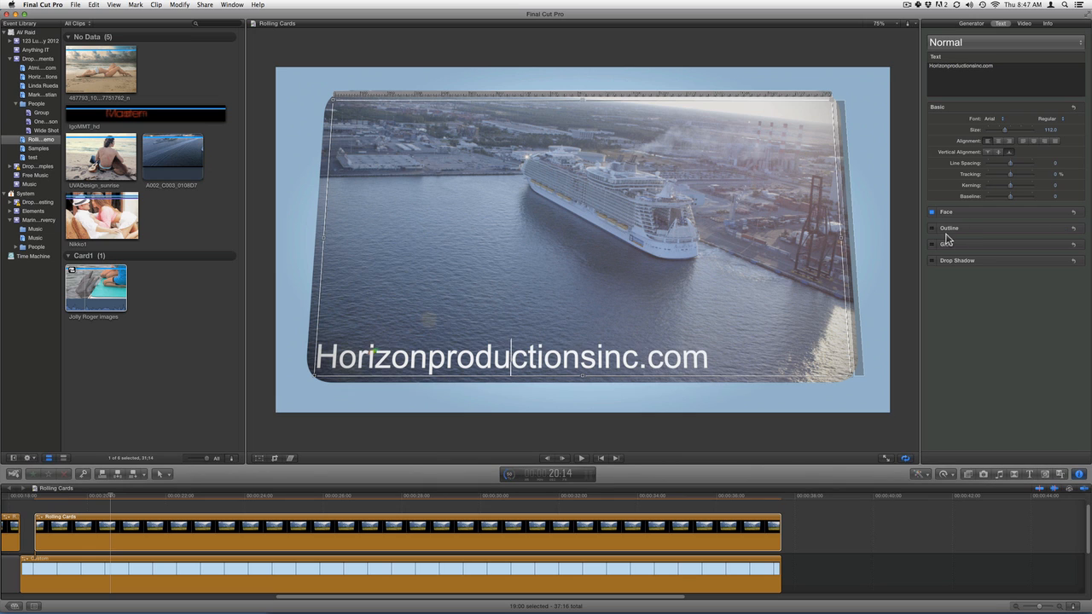
Set the website text's font to Arial Rounded MT Bold and give it an outline with a width of 3.0
{"action": "left_click", "coordinate": [995, 120]}
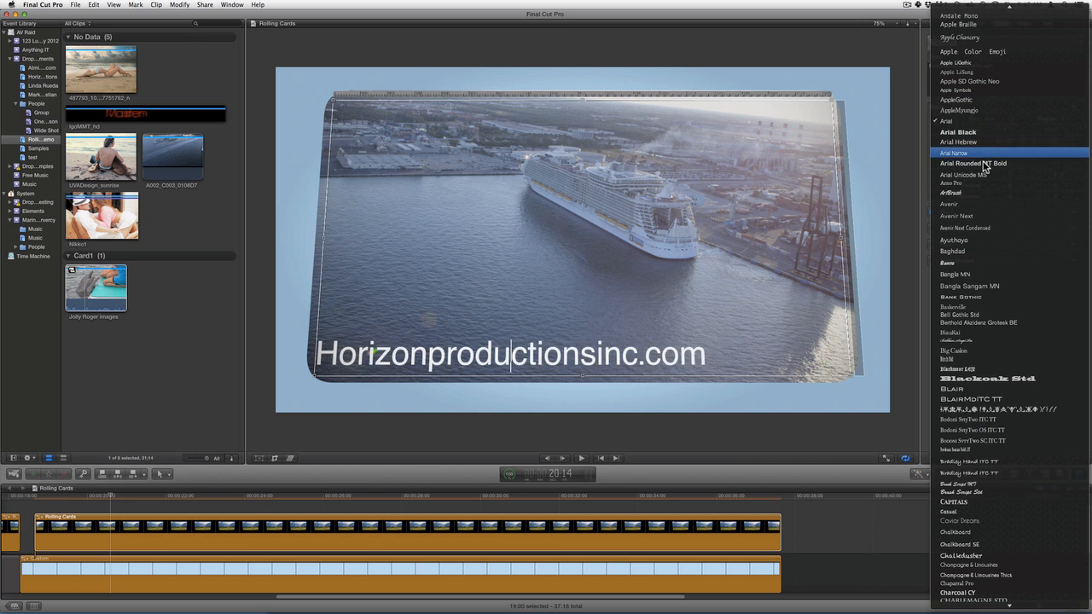
{"action": "left_click", "coordinate": [982, 162]}
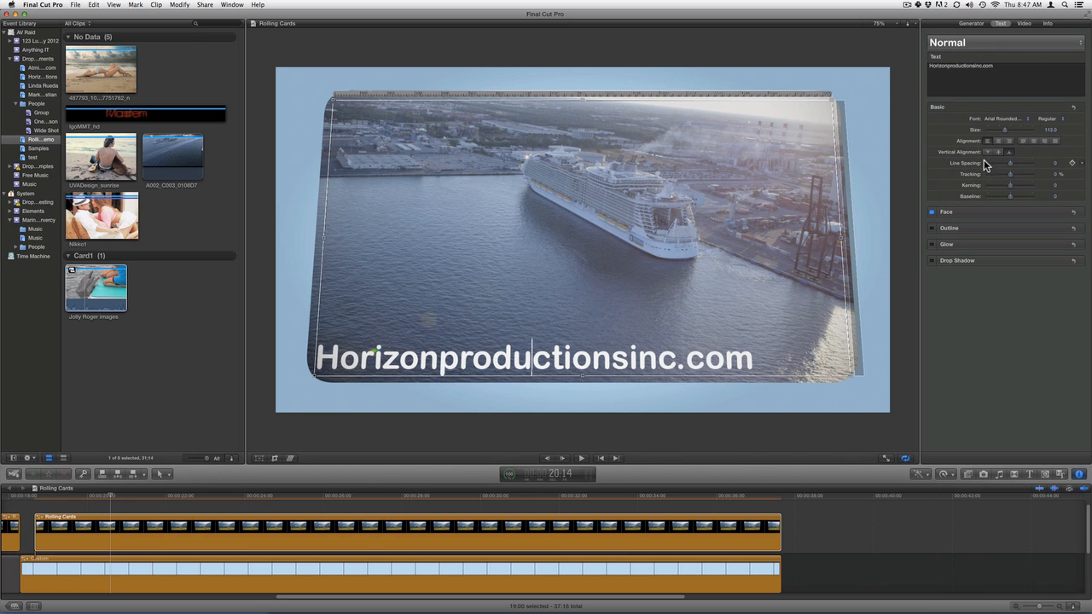
{"action": "left_click", "coordinate": [931, 229]}
{"action": "left_click", "coordinate": [1058, 229]}
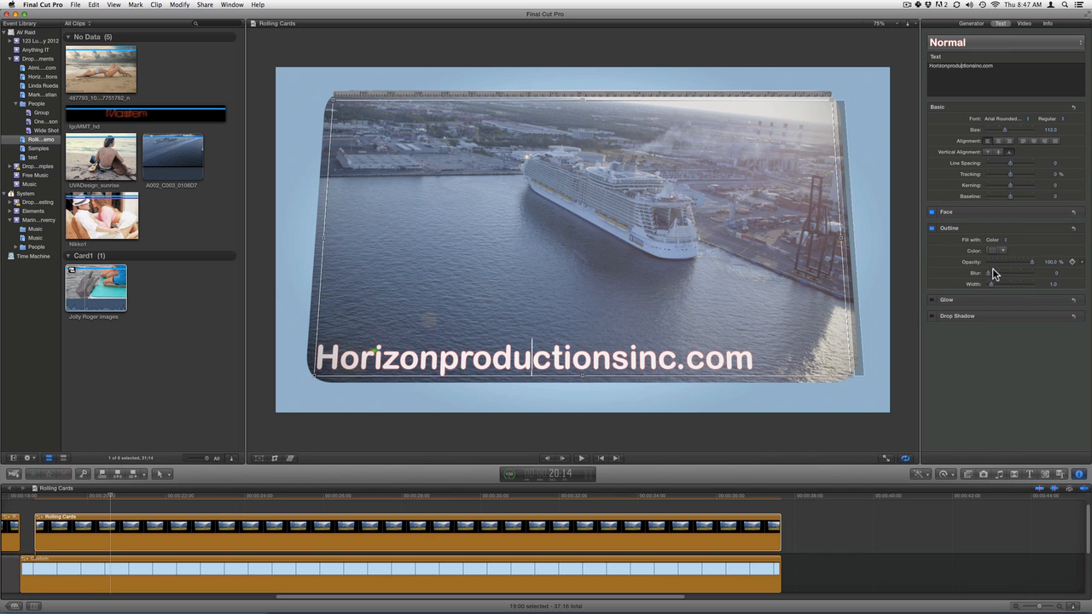
{"action": "left_click_drag", "start_coordinate": [992, 284], "coordinate": [998, 291]}
Recolor the text outline with a blue-gray sampled from the water beside the cruise ship, and finish editing the text
{"action": "left_click", "coordinate": [994, 250]}
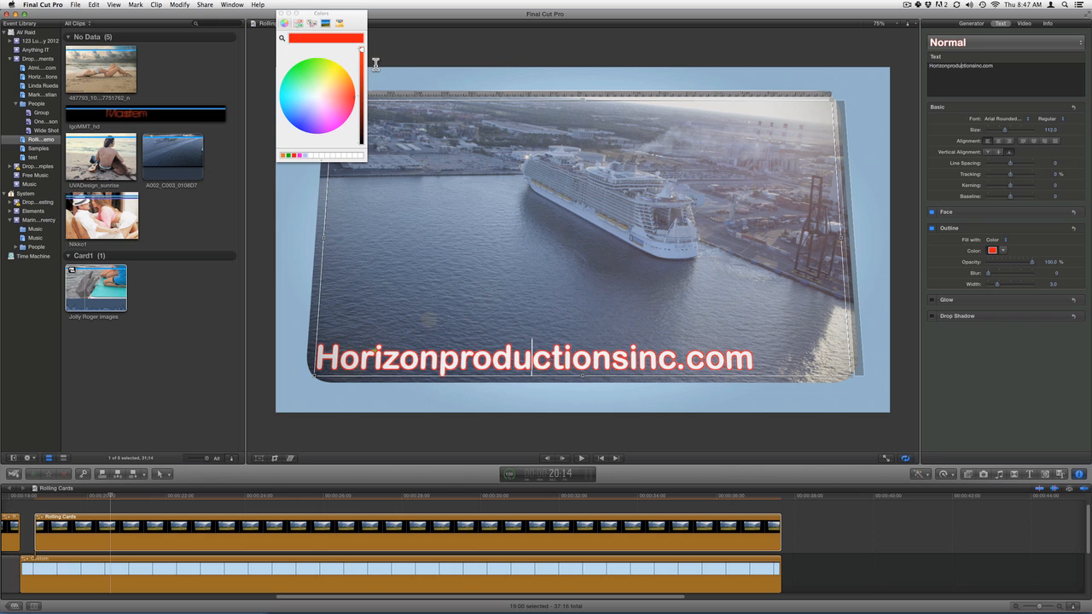
{"action": "left_click", "coordinate": [282, 37]}
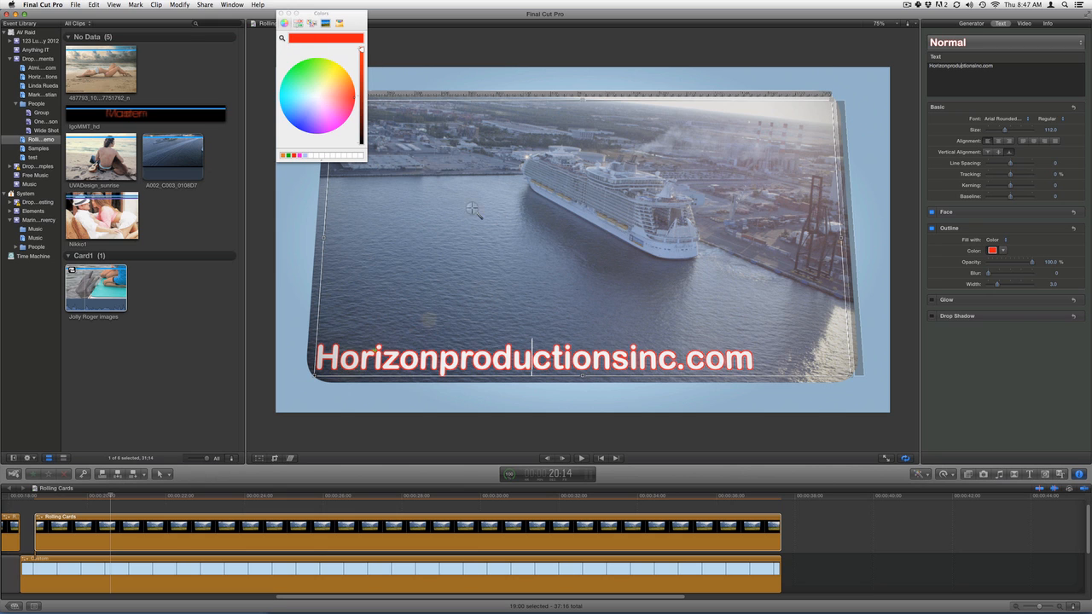
{"action": "left_click", "coordinate": [540, 216]}
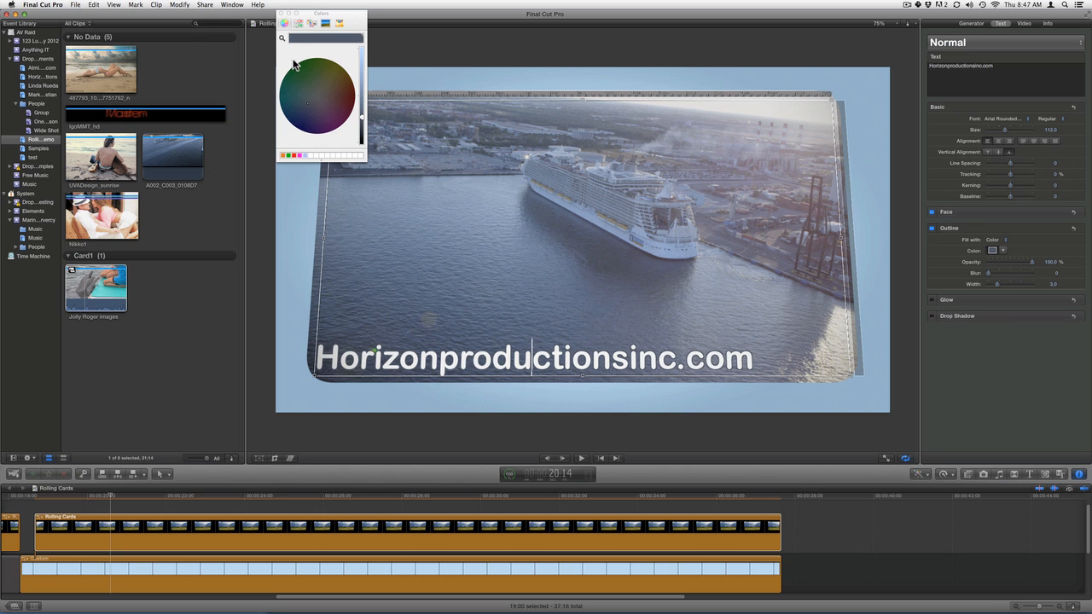
{"action": "left_click", "coordinate": [281, 13]}
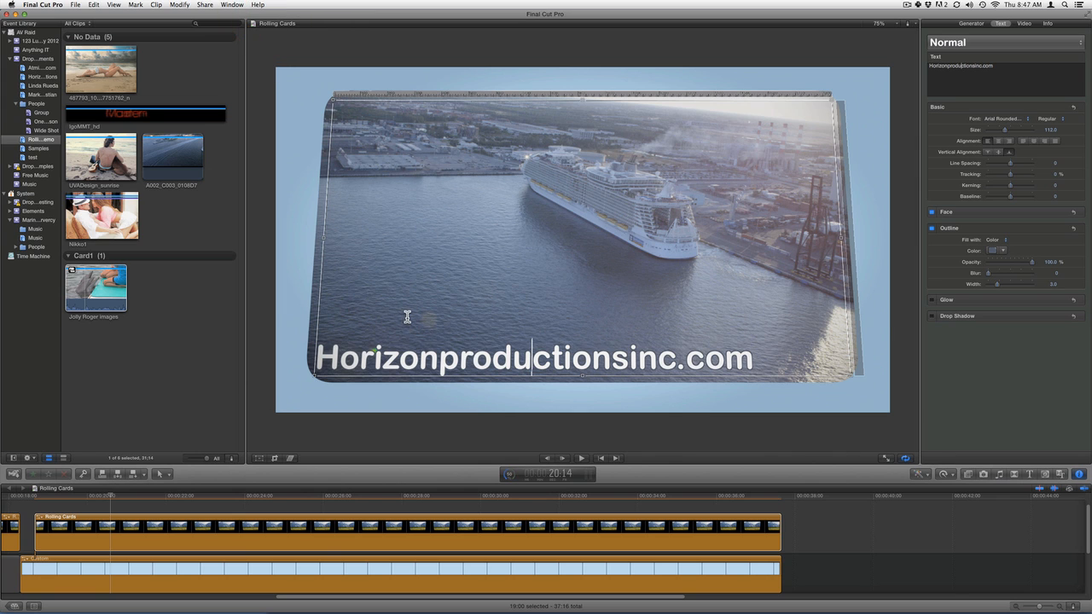
{"action": "key", "text": "Escape"}
{"action": "left_click", "coordinate": [505, 361]}
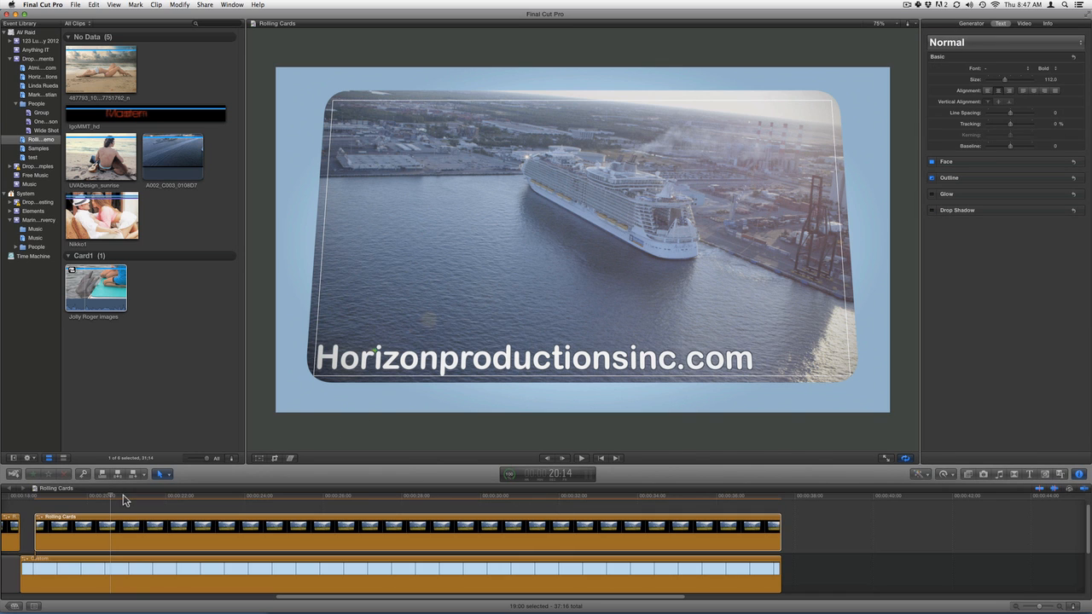
Park the playhead at 24:05, right-align the Drop Zone 02 text and replace it with "Atmimages.com"
{"action": "left_click", "coordinate": [138, 495]}
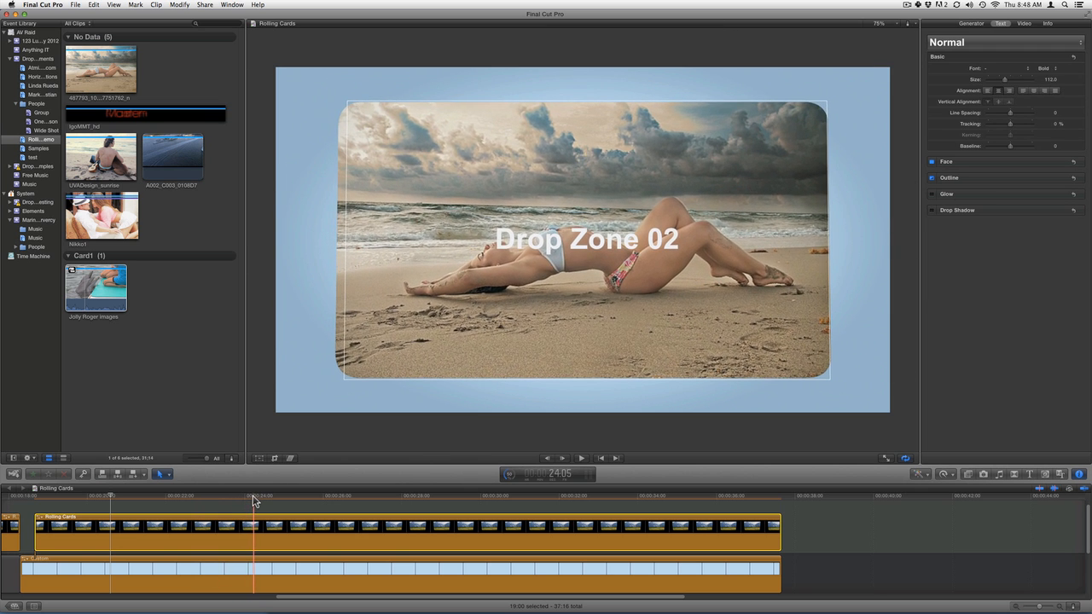
{"action": "double_click", "coordinate": [253, 525]}
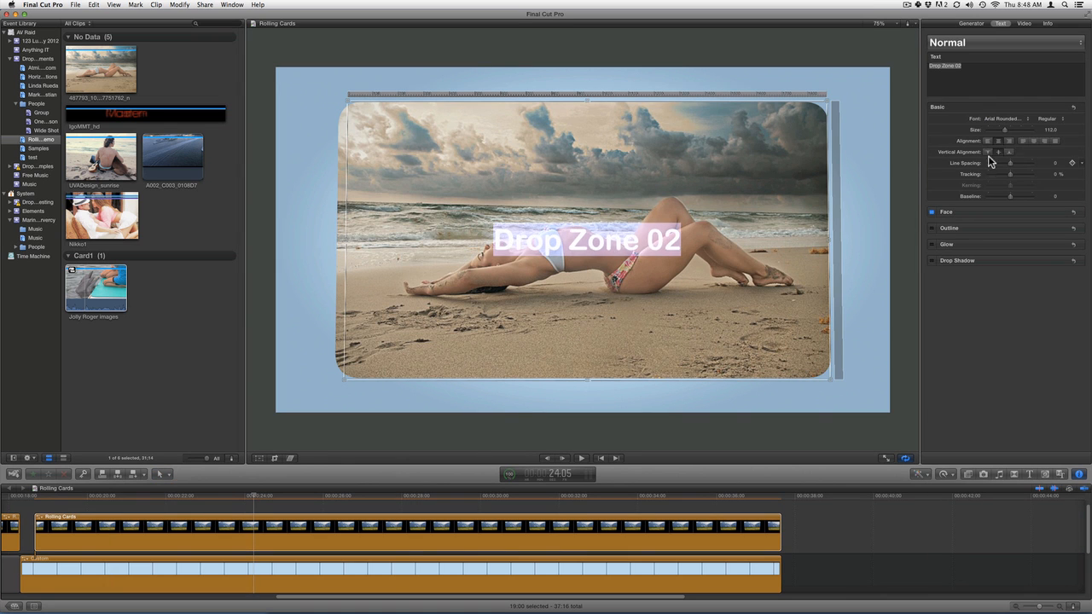
{"action": "left_click", "coordinate": [988, 141]}
{"action": "left_click", "coordinate": [1010, 142]}
{"action": "left_click", "coordinate": [805, 231]}
{"action": "type", "text": "Atmimages.com"}
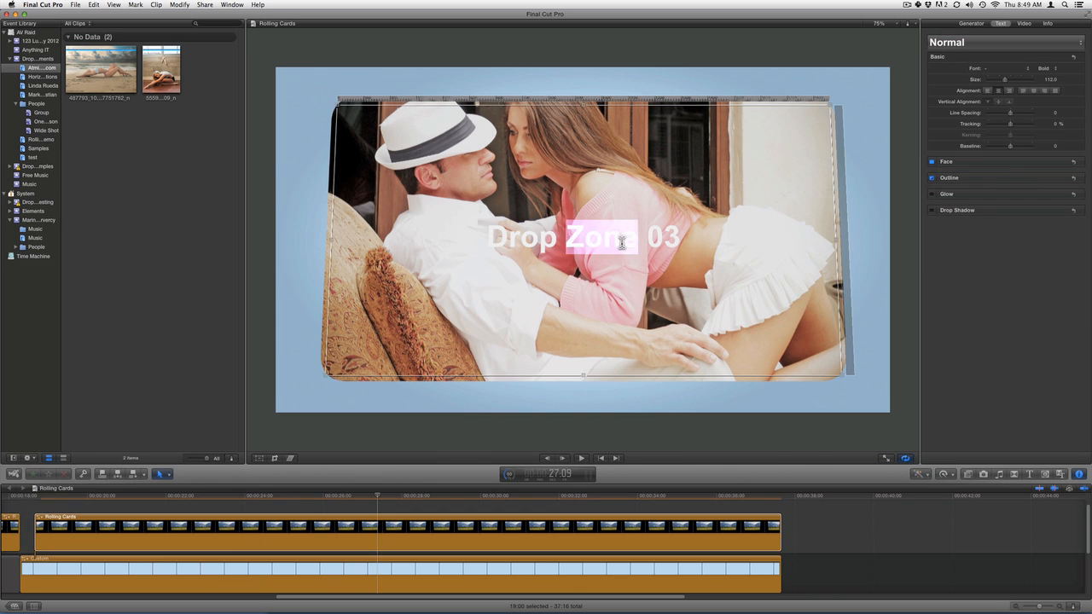
Replace the Drop Zone 03 text with "NikkoNation.com" and choose its font
{"action": "left_click_drag", "start_coordinate": [930, 65], "coordinate": [959, 74]}
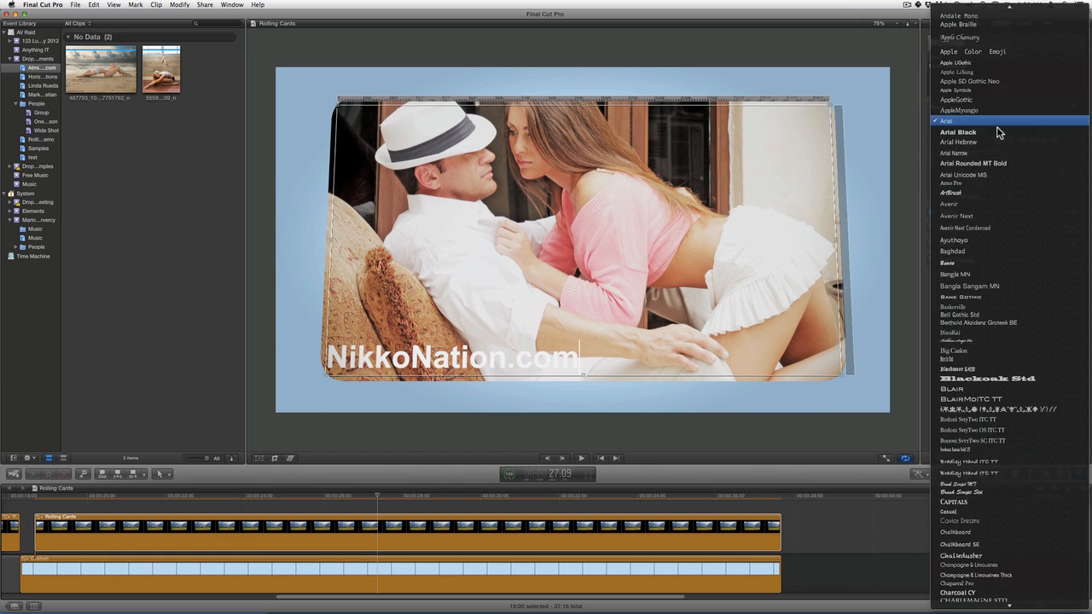
{"action": "left_click", "coordinate": [996, 126]}
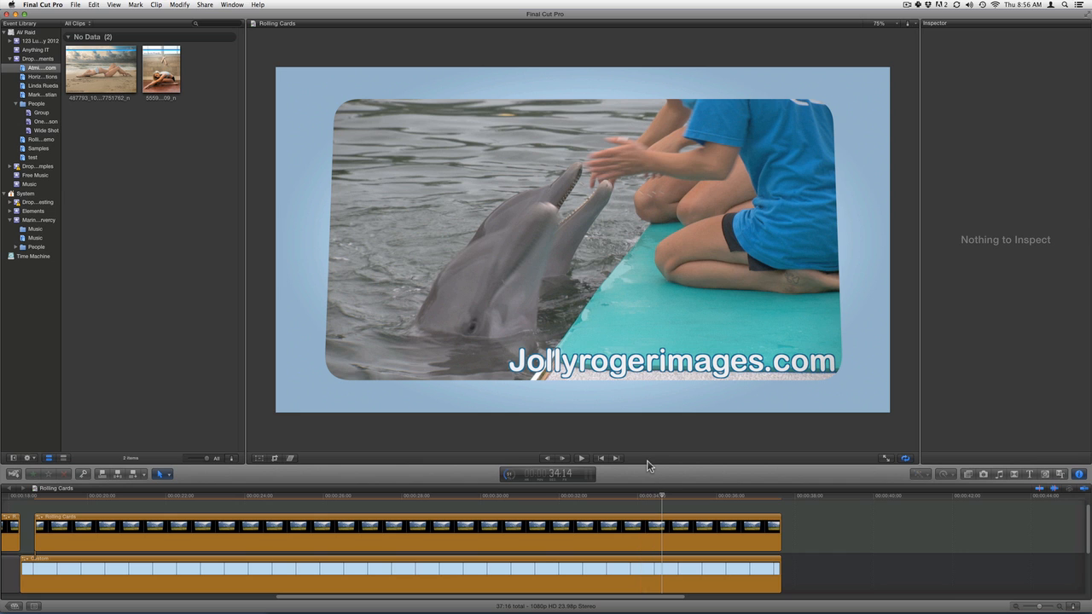
Enlarge the timeline area, then copy the finished Rolling Cards clip and paste it at the end of the timeline
{"action": "left_click_drag", "start_coordinate": [648, 465], "coordinate": [639, 341]}
{"action": "left_click", "coordinate": [521, 405]}
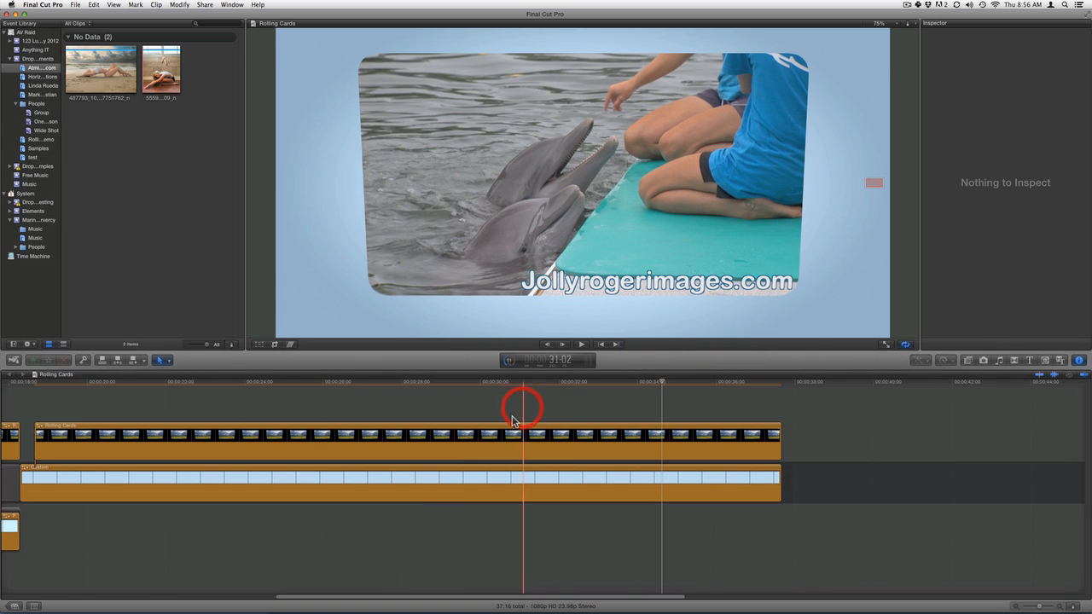
{"action": "left_click", "coordinate": [462, 445]}
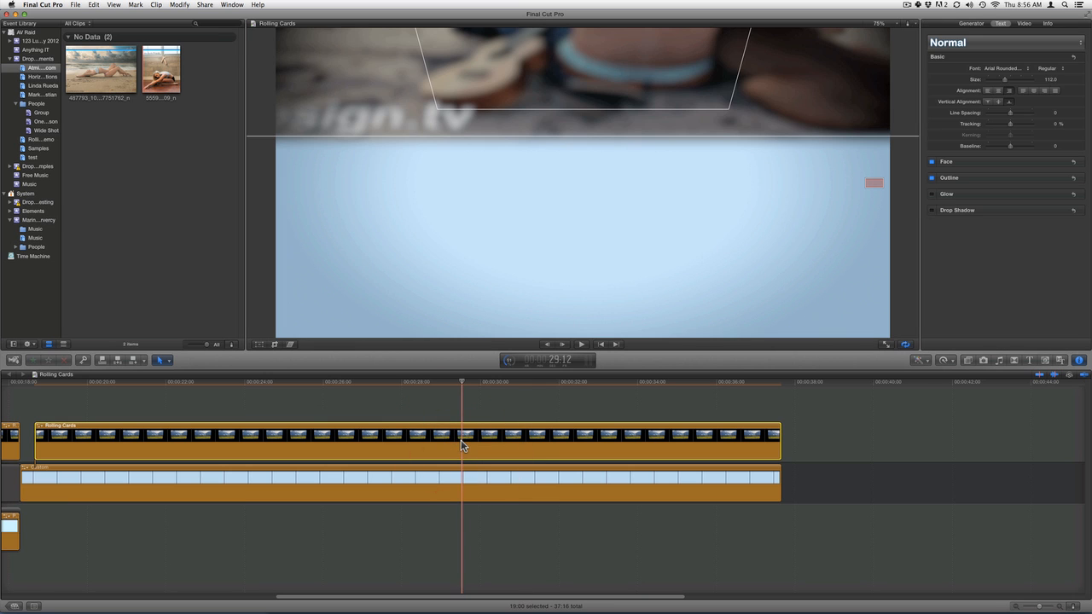
{"action": "key", "text": "cmd+c"}
{"action": "left_click", "coordinate": [783, 386]}
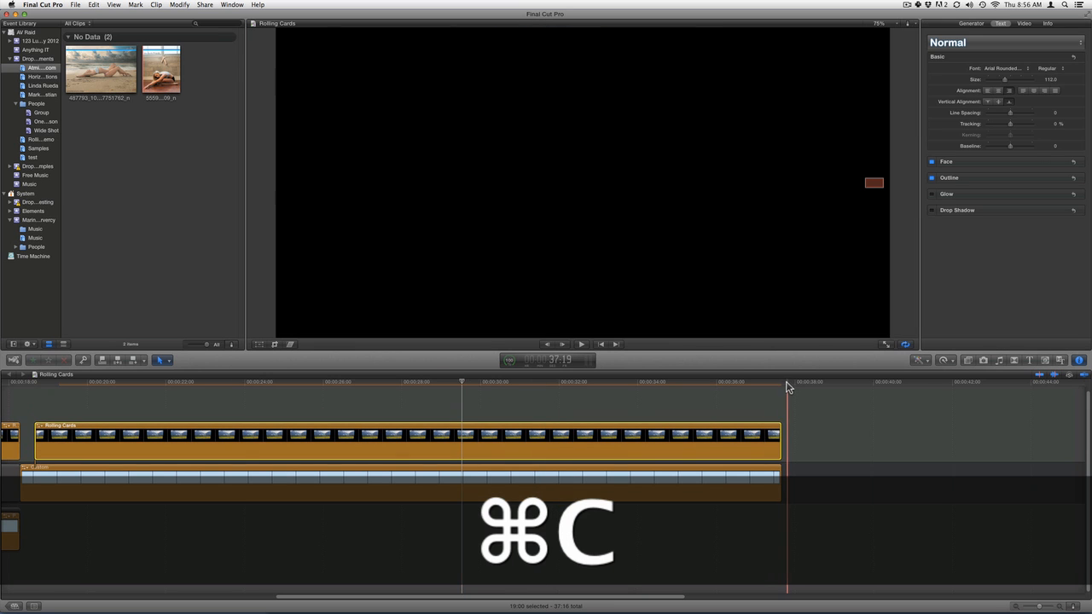
{"action": "key", "text": "super+v"}
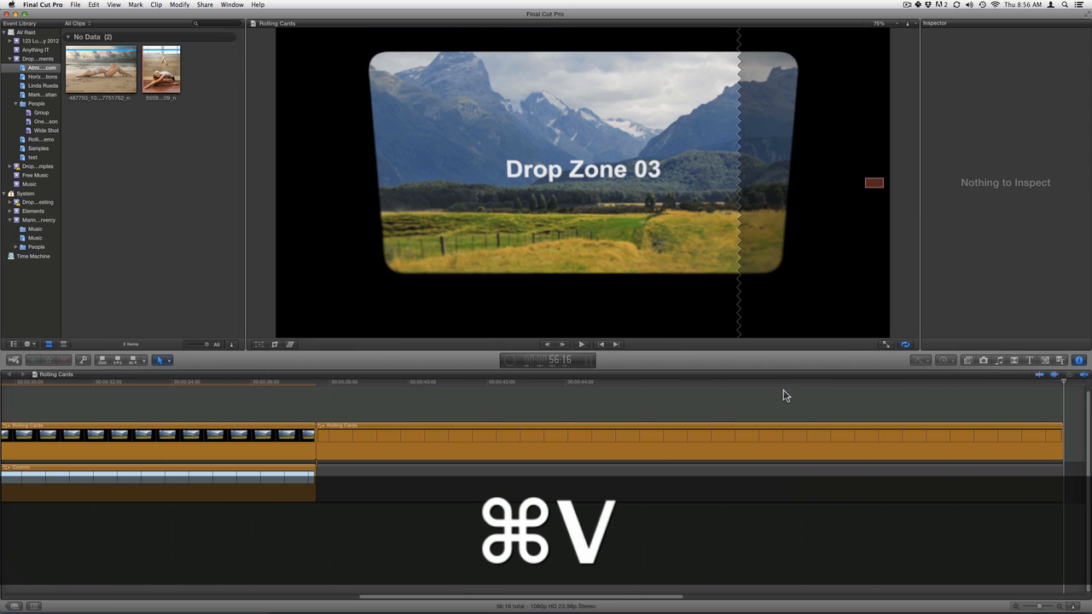
Place the pasted Rolling Cards copy above the first one so it overlaps its end, and extend the Custom background beneath the whole copy
{"action": "left_click_drag", "start_coordinate": [427, 458], "coordinate": [398, 427]}
{"action": "left_click", "coordinate": [300, 384]}
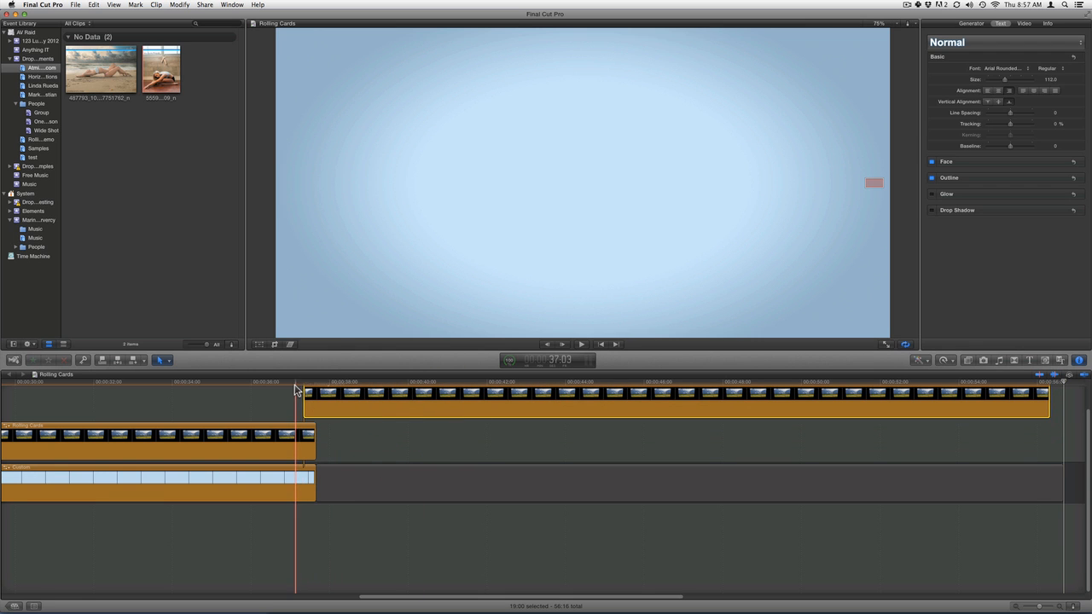
{"action": "left_click_drag", "start_coordinate": [321, 407], "coordinate": [279, 402]}
{"action": "left_click_drag", "start_coordinate": [314, 482], "coordinate": [995, 467]}
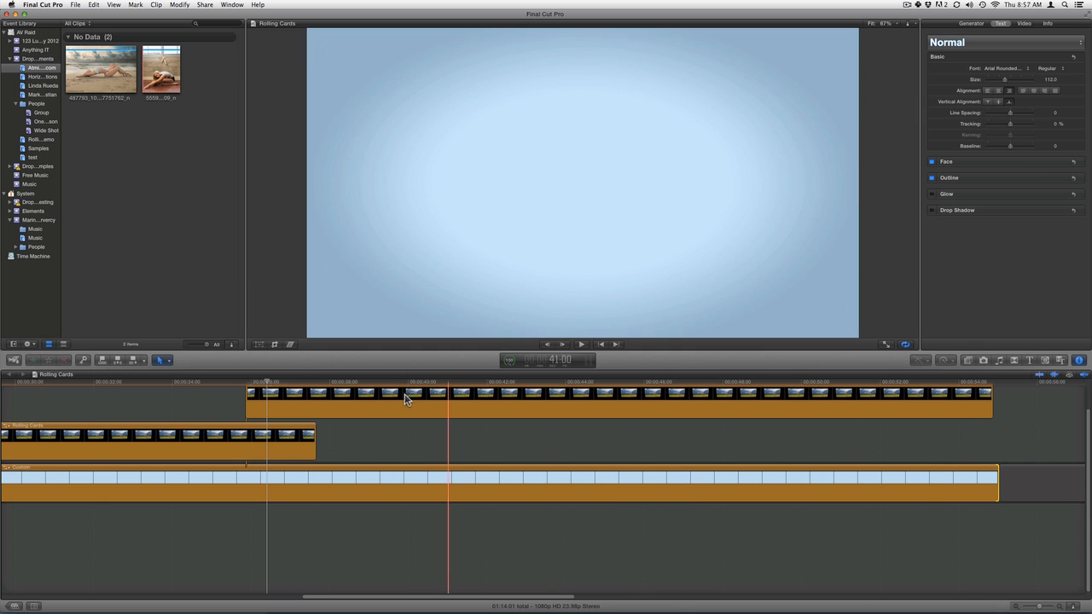
Park the playhead at 38:11 on the second Rolling Cards clip and show its published generator parameters
{"action": "left_click", "coordinate": [348, 401]}
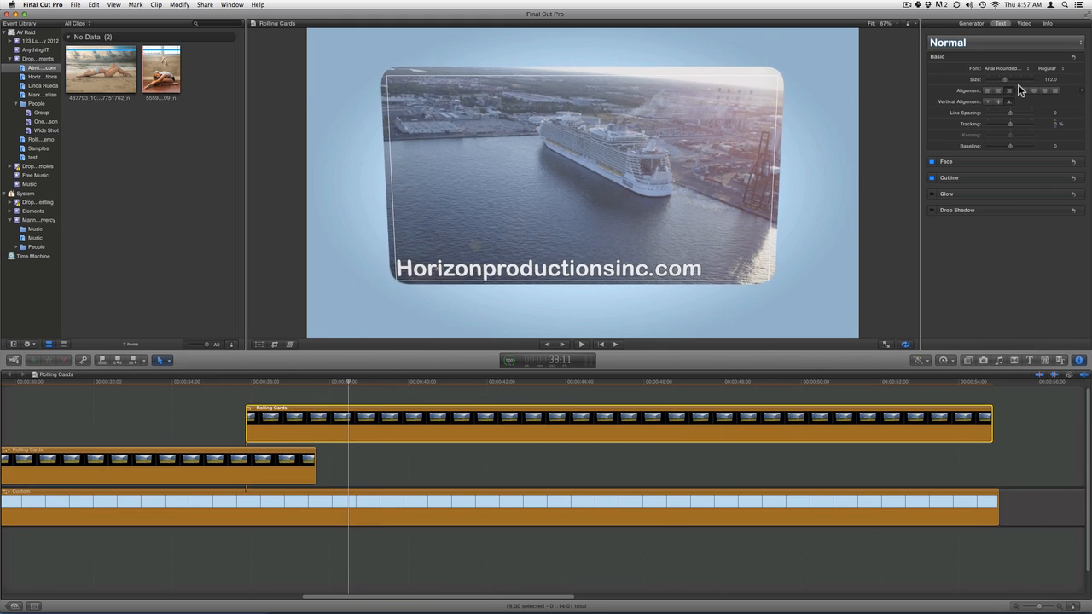
{"action": "left_click", "coordinate": [980, 24]}
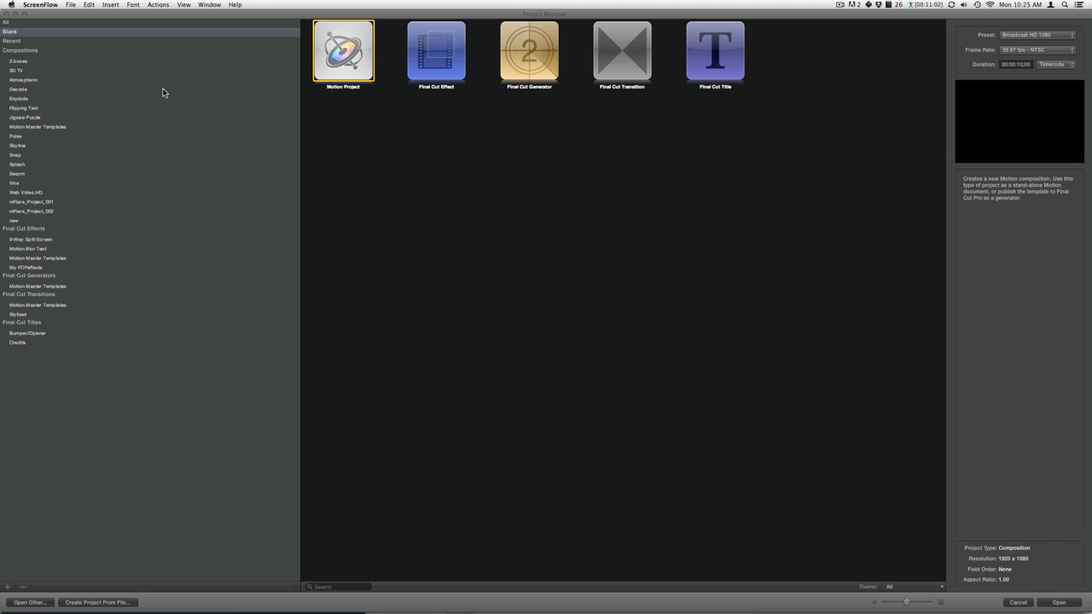
Switch to Motion, open the Project Browser and show the Motion Master Templates category of Final Cut Generators
{"action": "left_click", "coordinate": [164, 92]}
{"action": "left_click", "coordinate": [58, 5]}
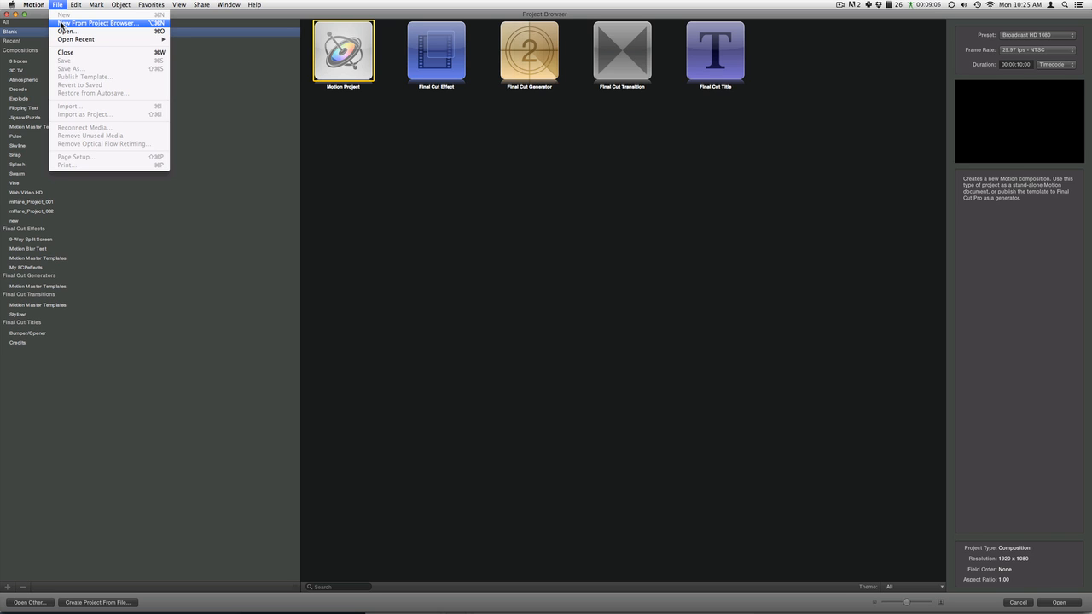
{"action": "left_click", "coordinate": [62, 23]}
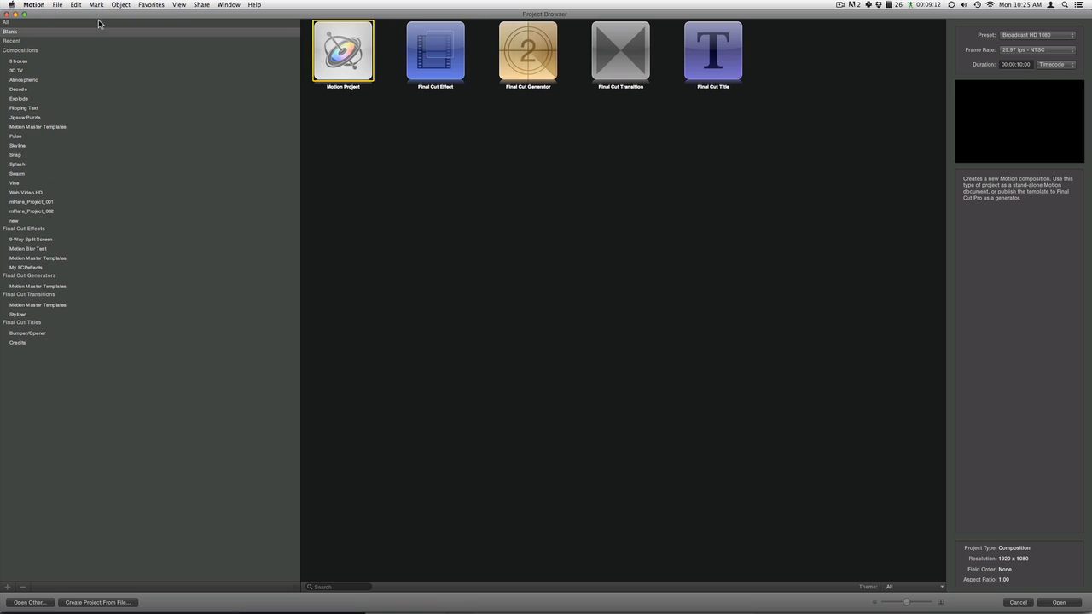
{"action": "left_click", "coordinate": [34, 287]}
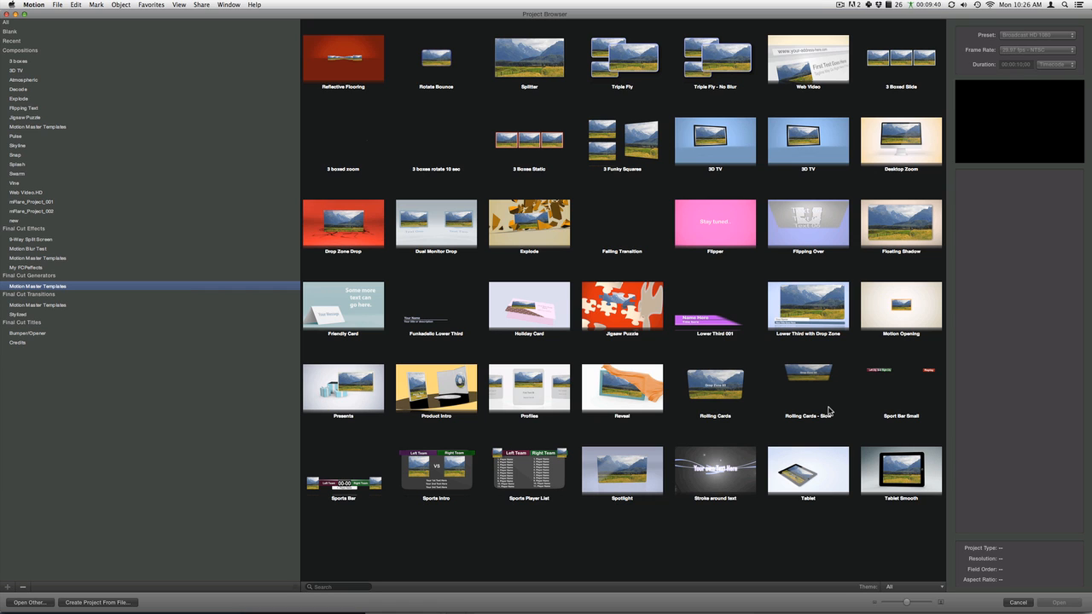
Open the Rolling Cards generator template and show its timeline beneath the canvas
{"action": "left_click", "coordinate": [736, 396]}
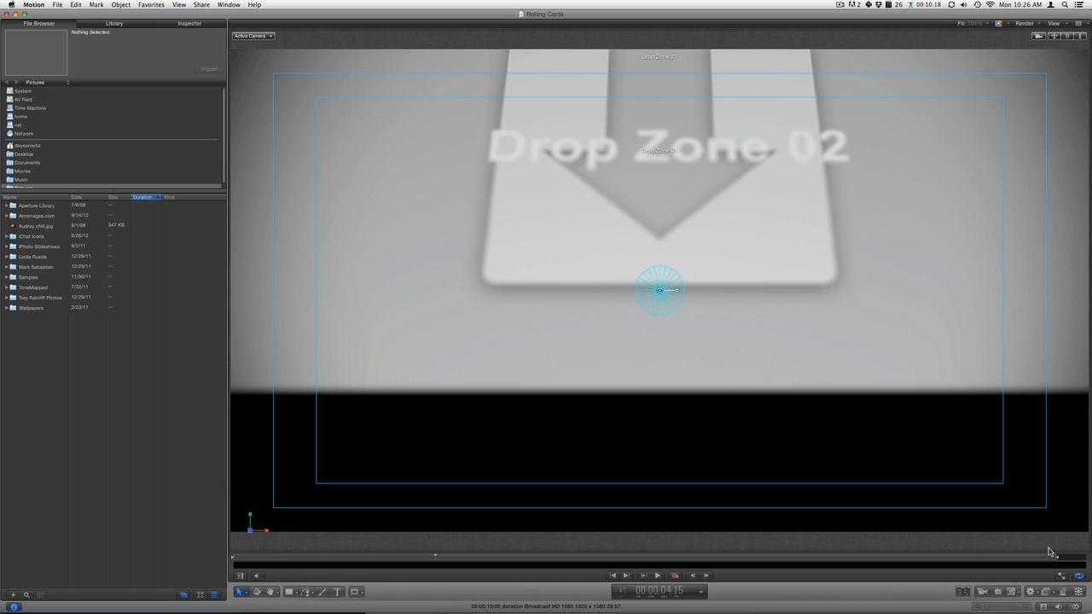
{"action": "left_click", "coordinate": [1043, 605]}
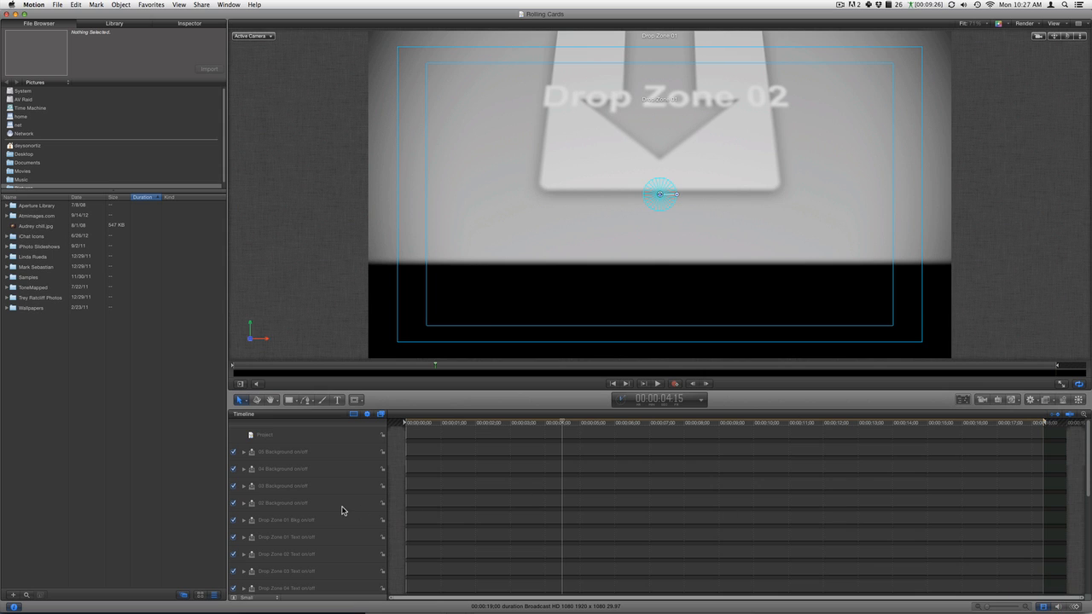
Display the project's published parameters in the Inspector and hide the safe zone guides on the canvas
{"action": "left_click", "coordinate": [271, 440]}
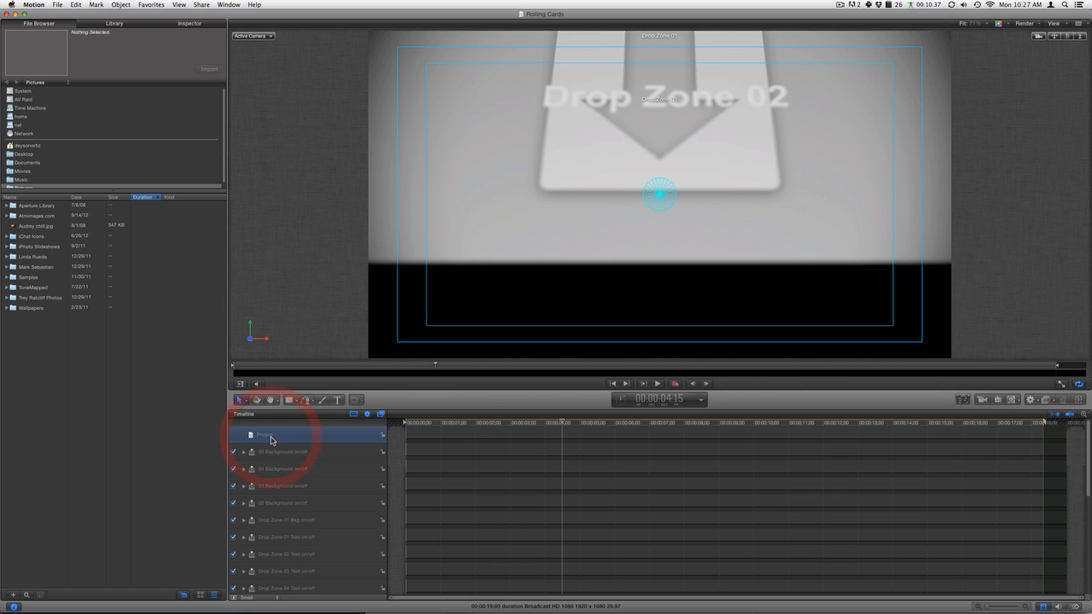
{"action": "left_click", "coordinate": [195, 25]}
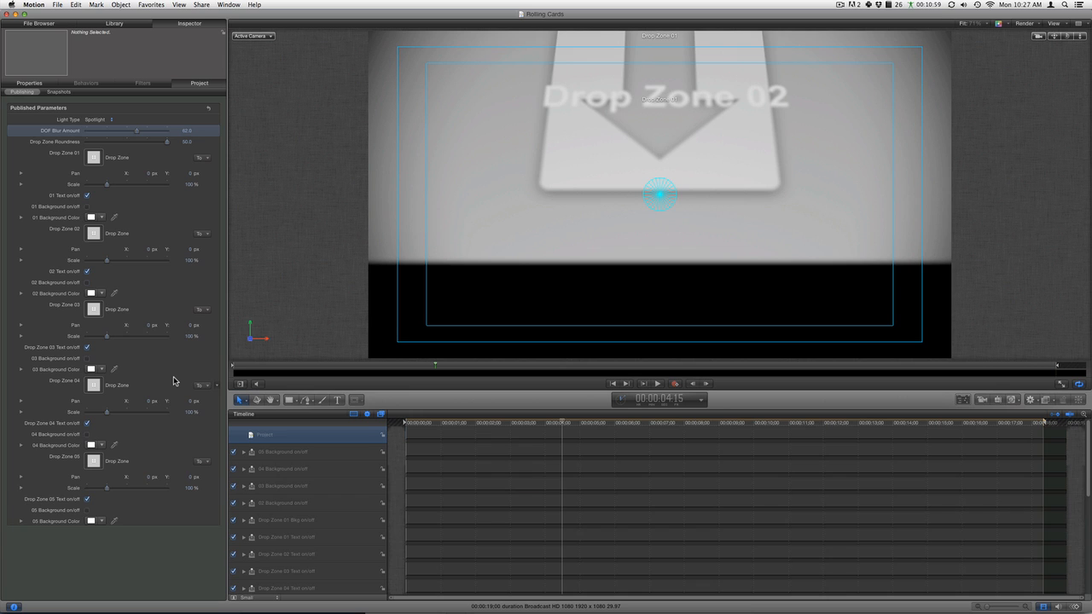
{"action": "key", "text": "super"}
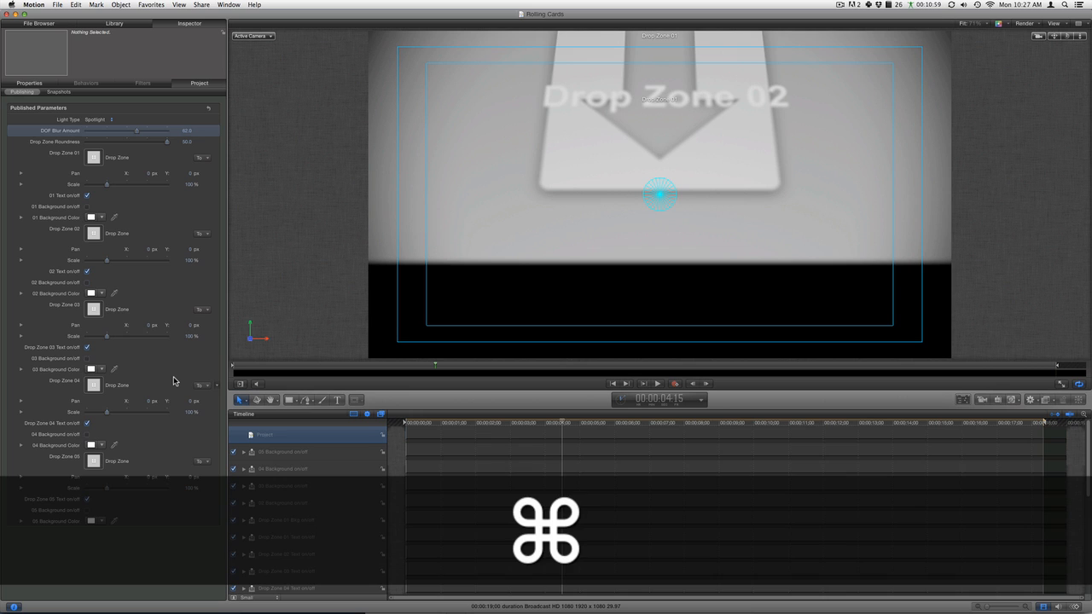
{"action": "key", "text": "super+slash"}
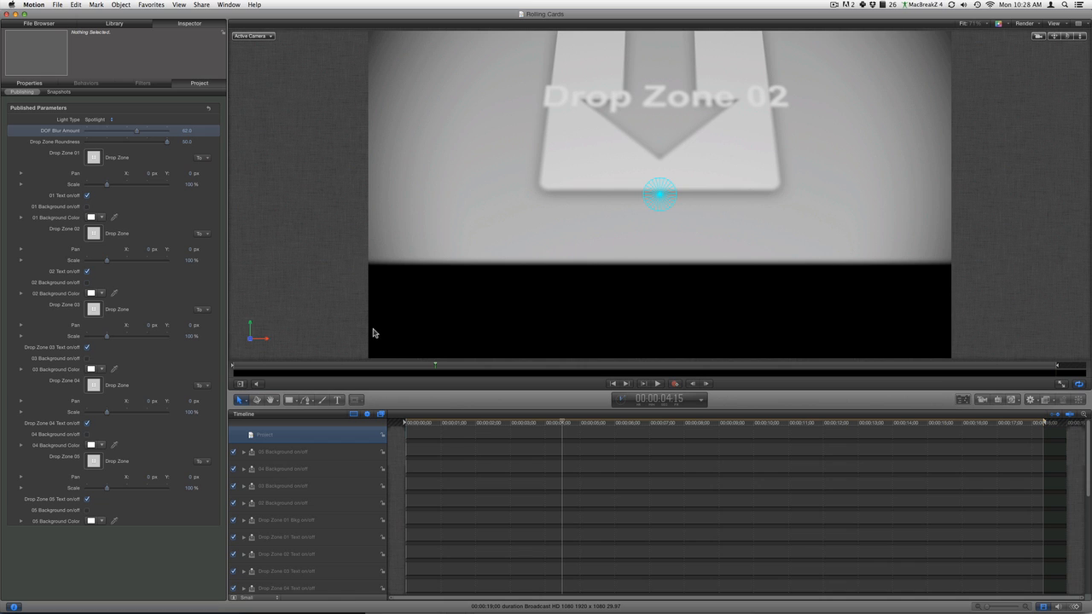
Try the Ambient option for the Light Type and return it to Spotlight
{"action": "left_click", "coordinate": [97, 123]}
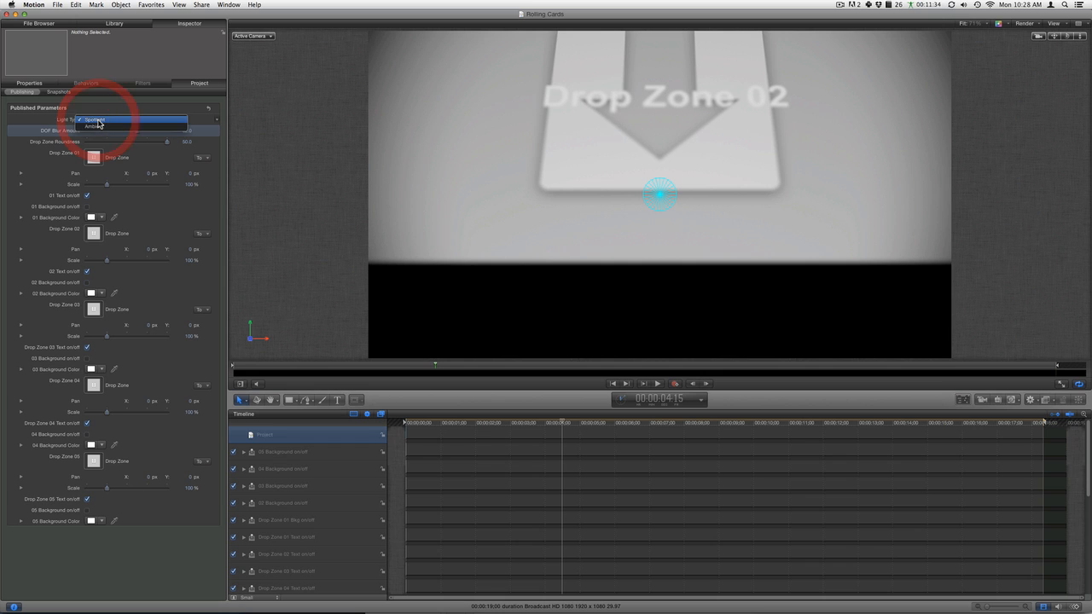
{"action": "left_click", "coordinate": [99, 127]}
{"action": "left_click", "coordinate": [94, 119]}
{"action": "left_click", "coordinate": [119, 113]}
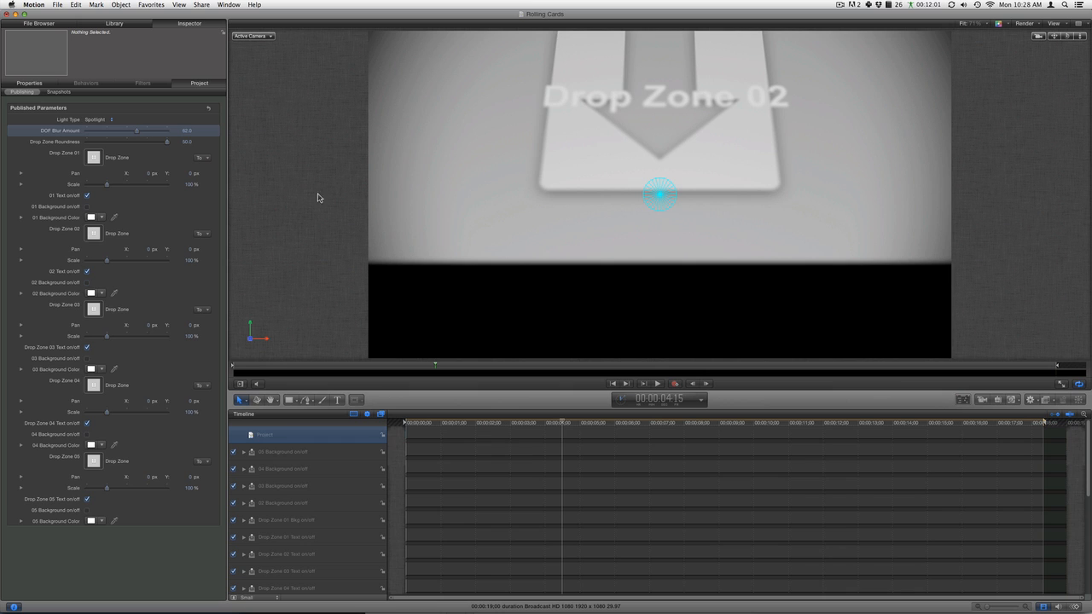
Try lowering the DOF Blur Amount to 0 and raising it again, and undo the adjustment
{"action": "left_click_drag", "start_coordinate": [137, 131], "coordinate": [74, 134]}
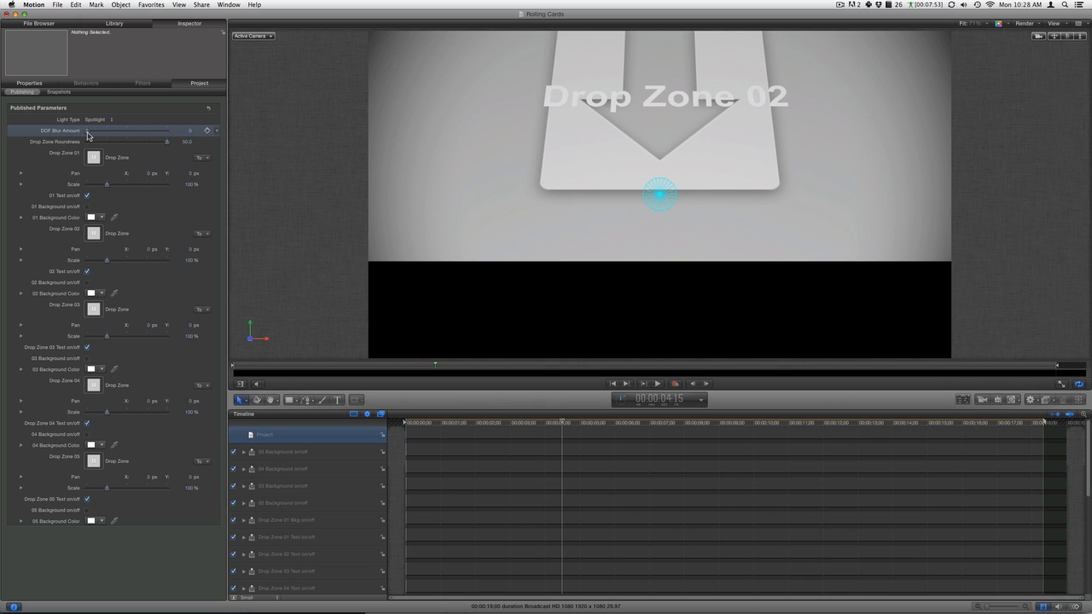
{"action": "left_click_drag", "start_coordinate": [88, 134], "coordinate": [126, 135]}
{"action": "key", "text": "super+z"}
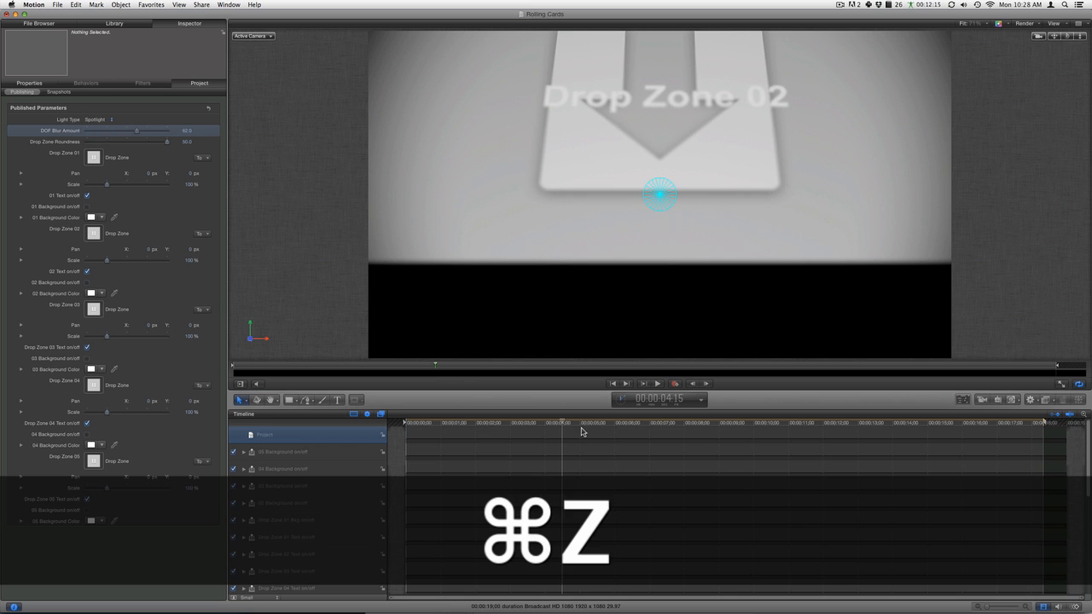
Park the playhead at 5:15 on Drop Zone 02 and try adjusting the Drop Zone Roundness
{"action": "left_click_drag", "start_coordinate": [586, 424], "coordinate": [597, 424]}
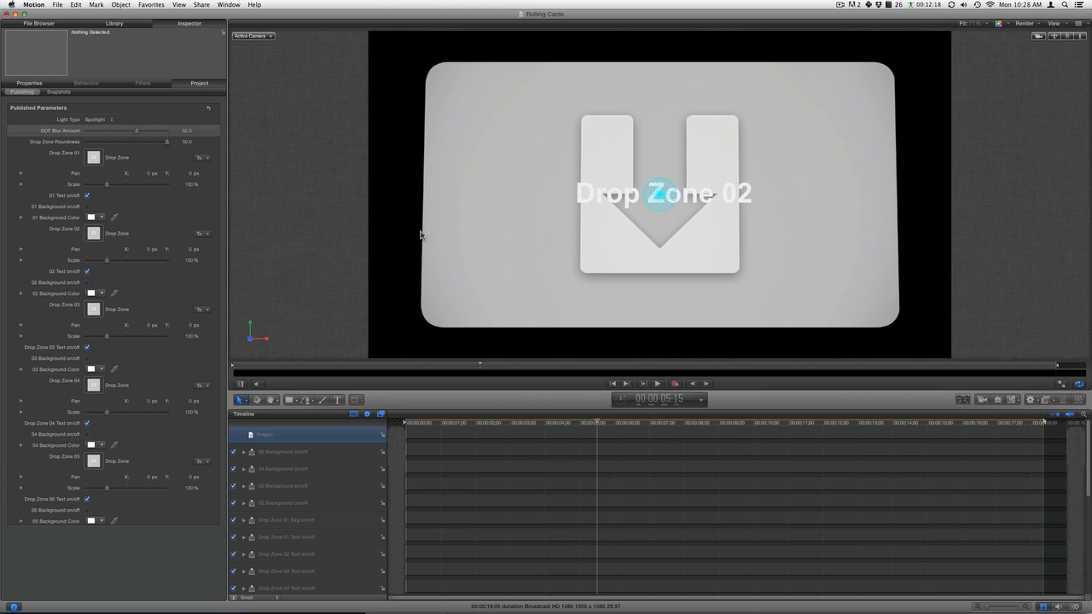
{"action": "mouse_move", "coordinate": [163, 145]}
{"action": "left_mouse_down"}
{"action": "mouse_move", "coordinate": [106, 145]}
{"action": "mouse_move", "coordinate": [178, 141]}
{"action": "left_mouse_up"}
{"action": "left_click_drag", "start_coordinate": [187, 143], "coordinate": [186, 142]}
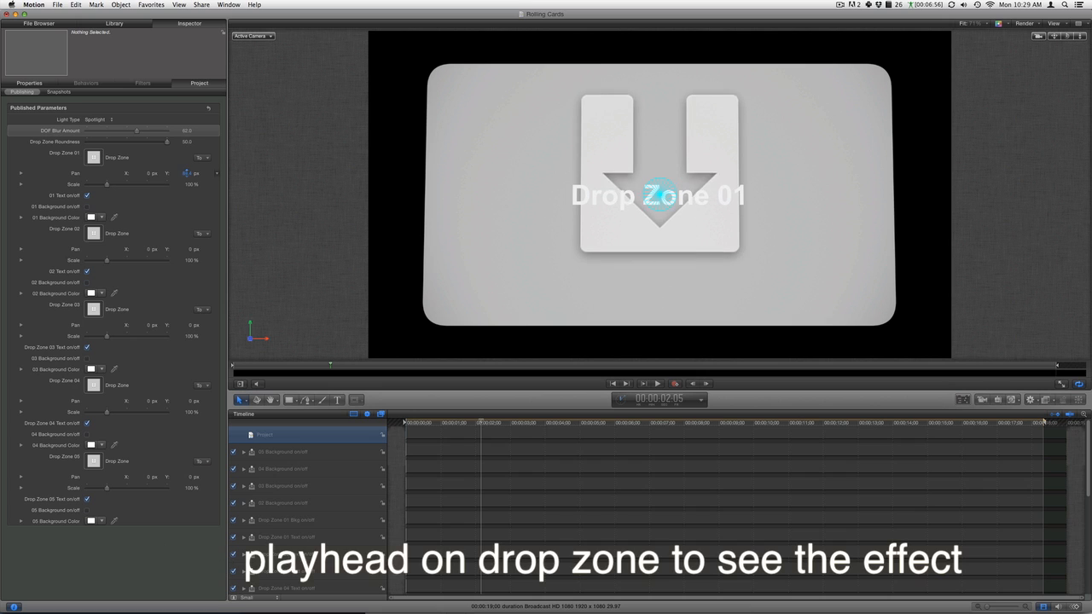
Try changing Drop Zone 01's vertical pan and its scale at 2:05, undoing each change
{"action": "left_click_drag", "start_coordinate": [186, 173], "coordinate": [190, 174]}
{"action": "key", "text": "super+z"}
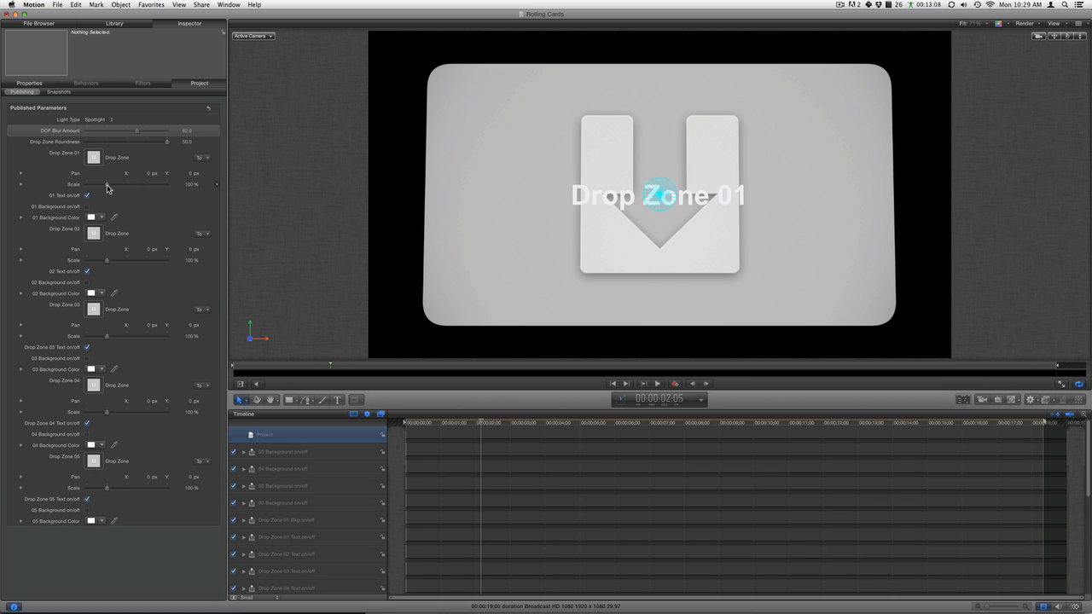
{"action": "left_click_drag", "start_coordinate": [106, 187], "coordinate": [111, 187]}
{"action": "key", "text": "super+z"}
Place the beach photo, the first JPEG in the Atmimages.com folder, into Drop Zone 01 on the canvas
{"action": "left_click", "coordinate": [36, 26]}
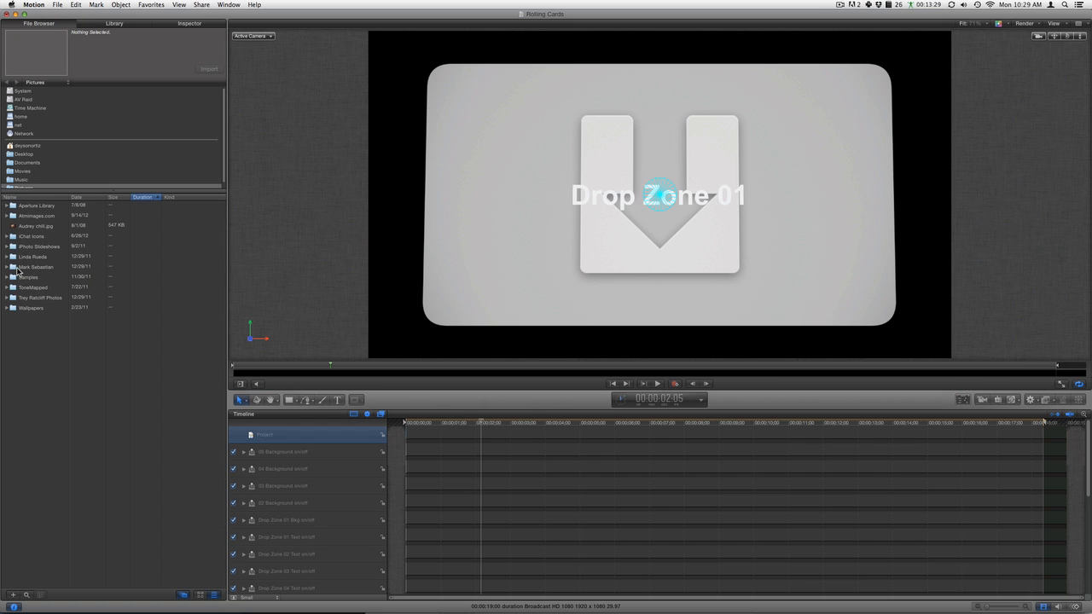
{"action": "left_click", "coordinate": [13, 219]}
{"action": "left_click", "coordinate": [7, 216]}
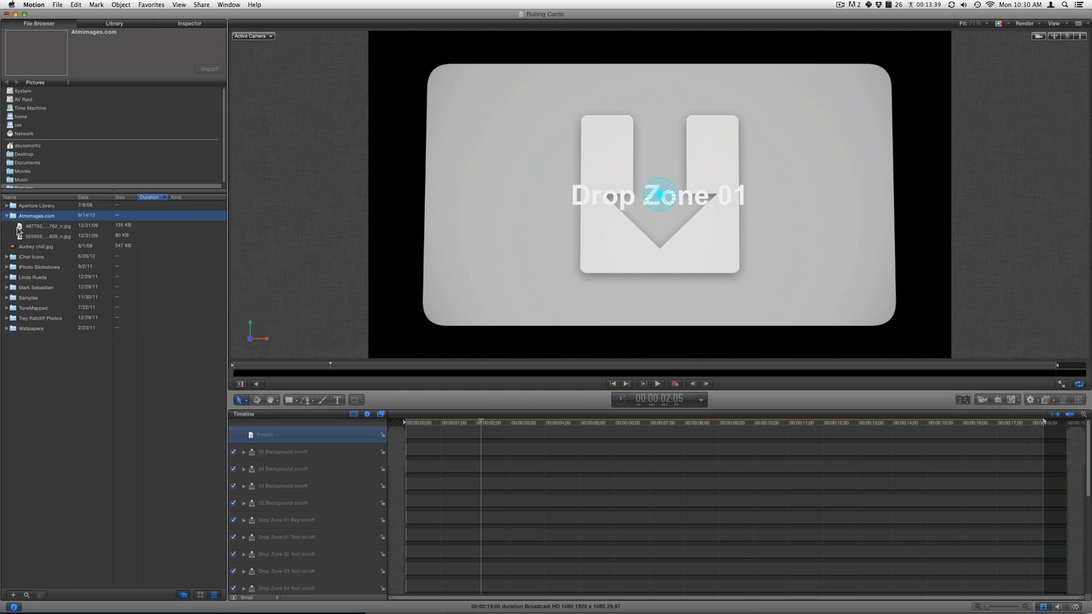
{"action": "left_click", "coordinate": [20, 227]}
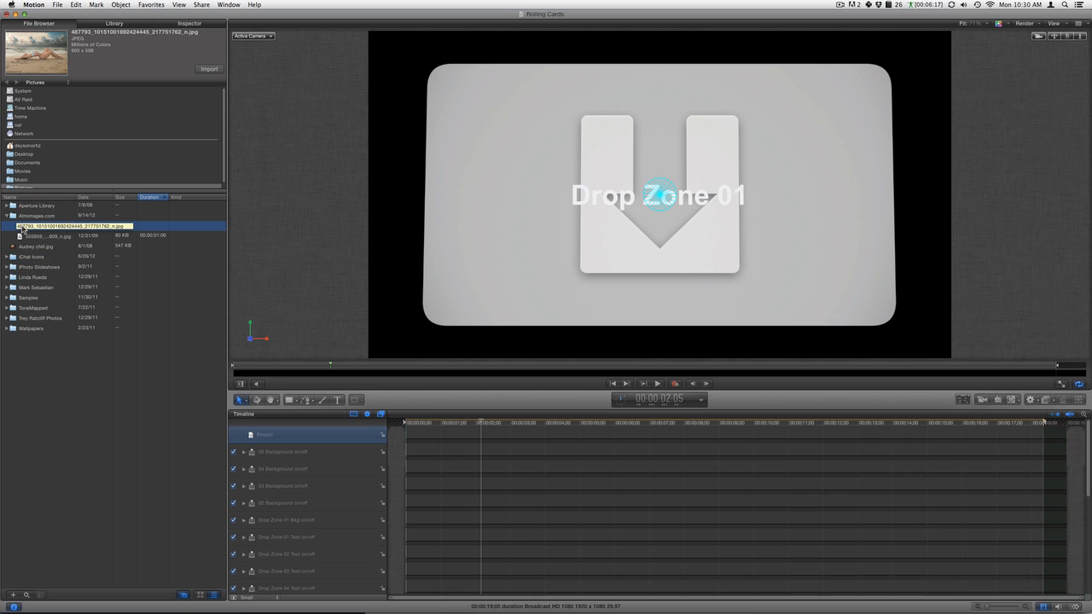
{"action": "left_click_drag", "start_coordinate": [20, 227], "coordinate": [577, 217]}
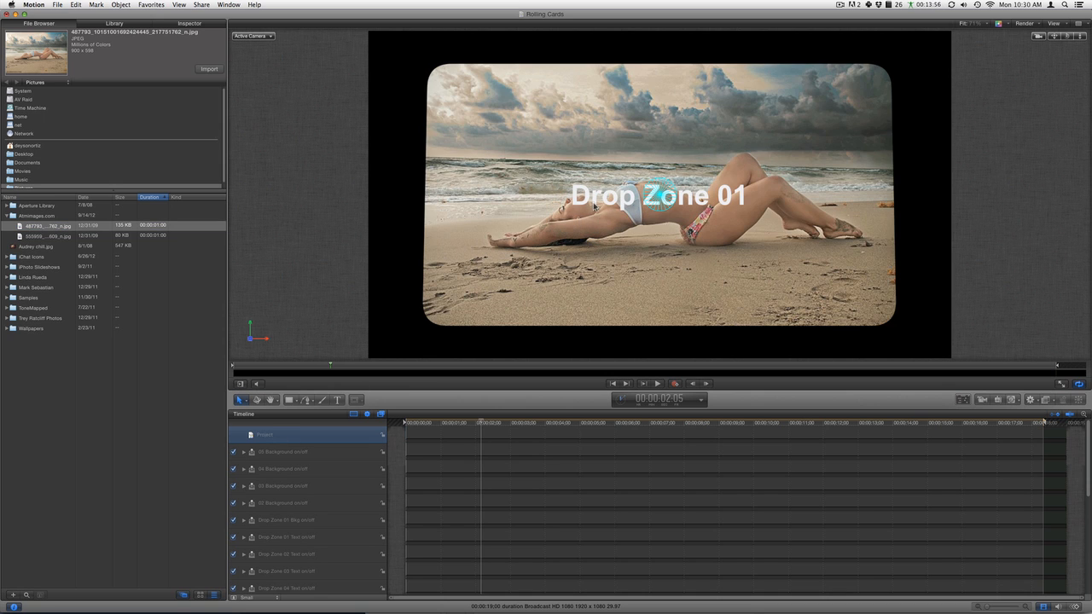
In the project's published parameters, switch the 01 Text off and back on, and enable the 01 Background
{"action": "left_click", "coordinate": [252, 437]}
{"action": "left_click", "coordinate": [184, 25]}
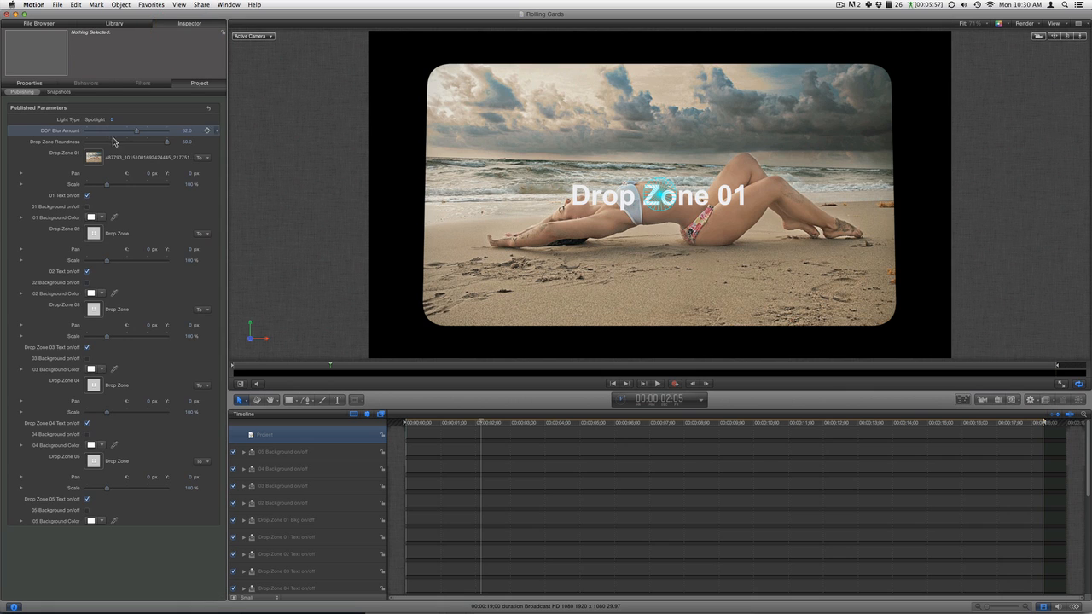
{"action": "left_click", "coordinate": [87, 197]}
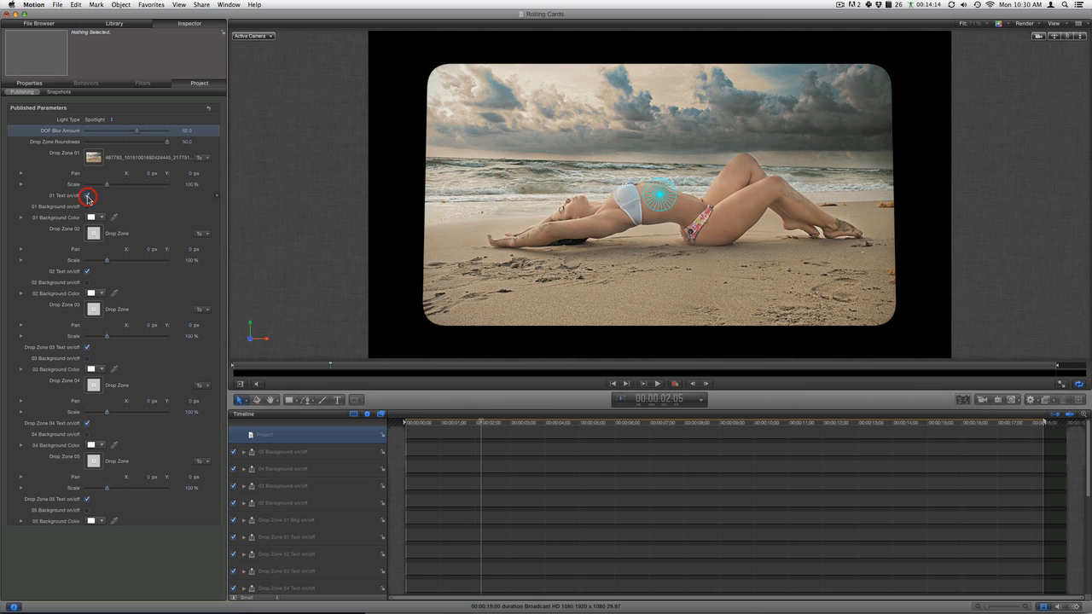
{"action": "left_click", "coordinate": [87, 197]}
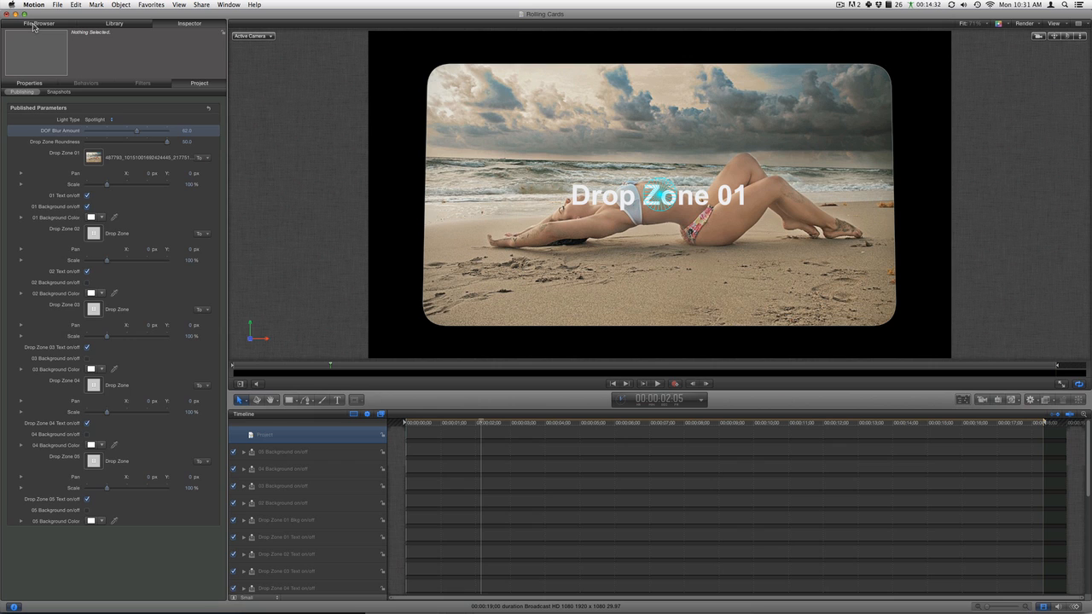
Replace the photo in Drop Zone 01 with new_logo_mmt_v5.png from the images folder
{"action": "left_click", "coordinate": [34, 23]}
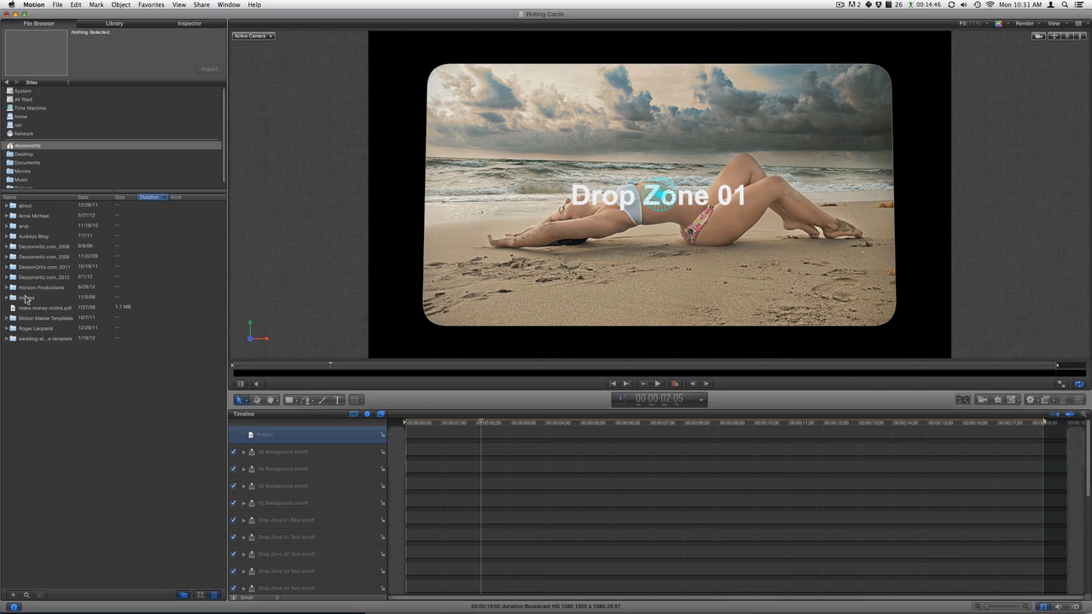
{"action": "double_click", "coordinate": [25, 299]}
{"action": "left_click_drag", "start_coordinate": [52, 563], "coordinate": [576, 253]}
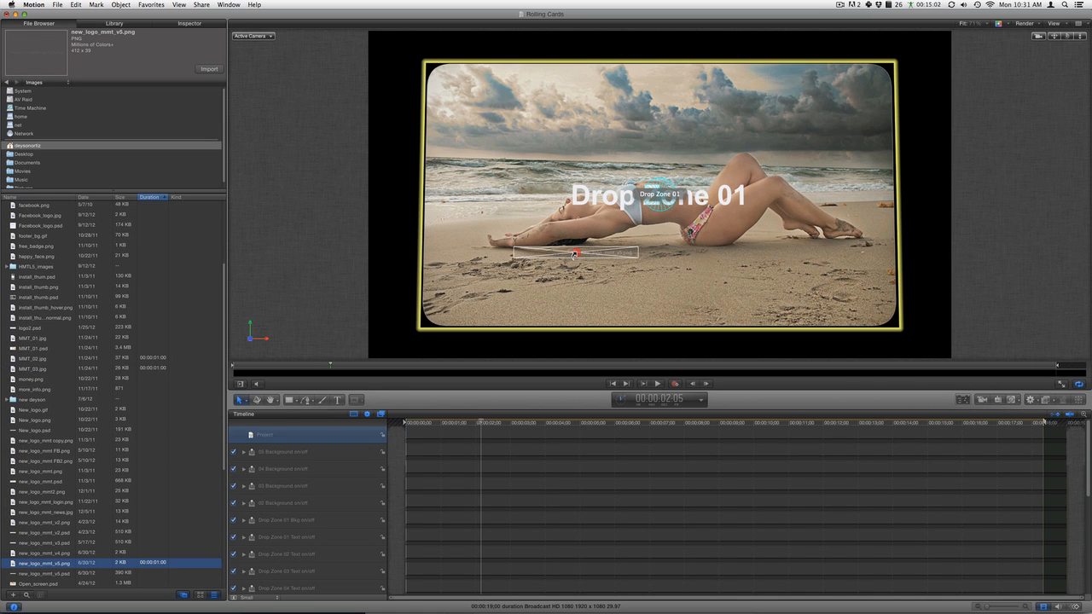
{"action": "left_click_drag", "start_coordinate": [576, 253], "coordinate": [575, 250]}
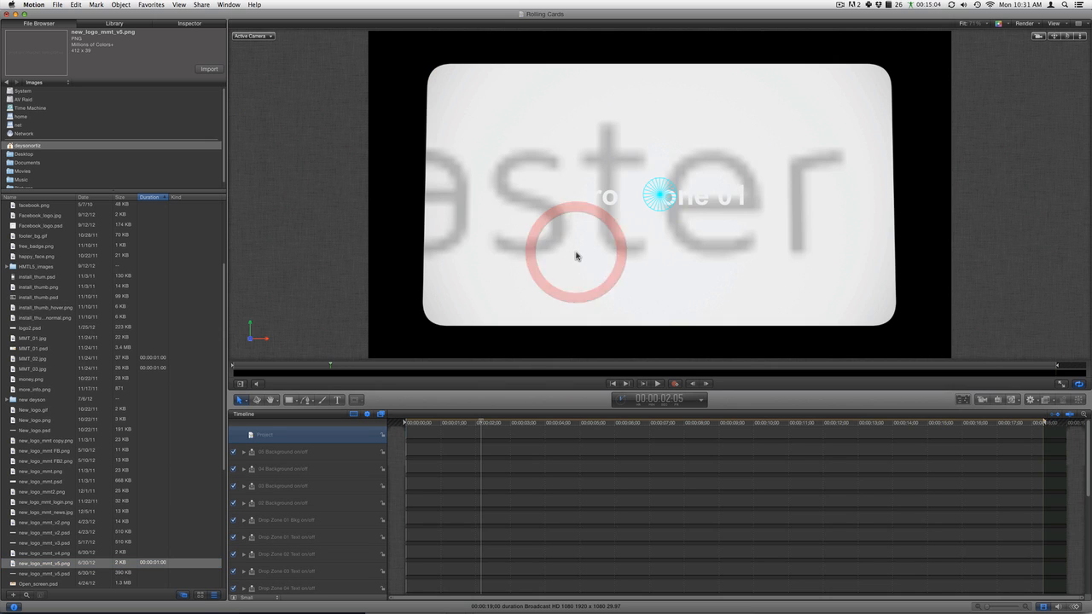
Scale the Drop Zone 01 logo down to 15.29 % and turn off the 01 Text
{"action": "left_click", "coordinate": [253, 435]}
{"action": "left_click", "coordinate": [195, 24]}
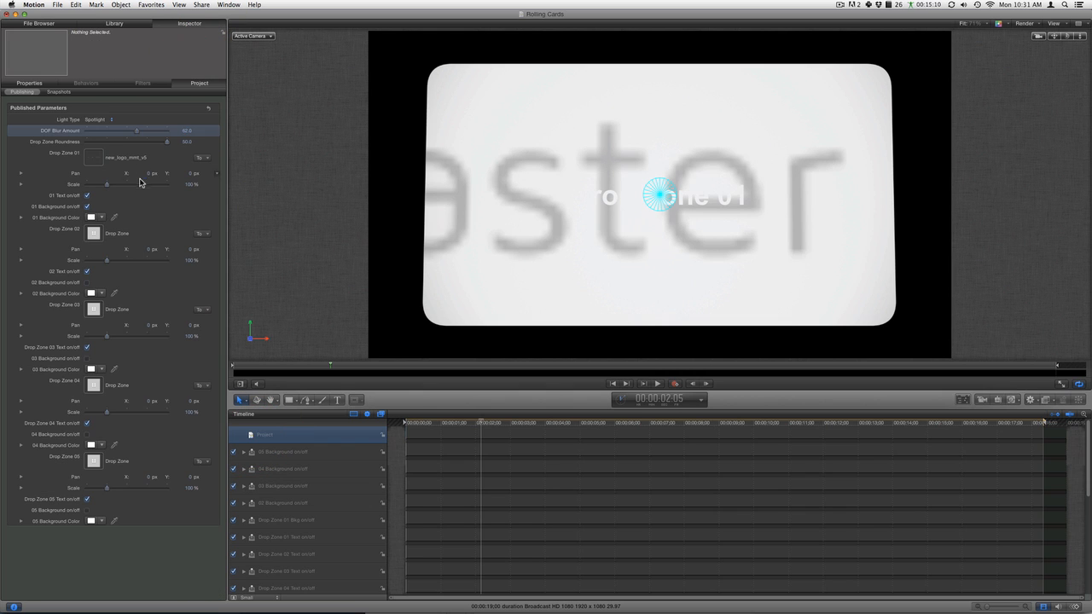
{"action": "left_click_drag", "start_coordinate": [107, 184], "coordinate": [91, 186]}
{"action": "left_click", "coordinate": [87, 196]}
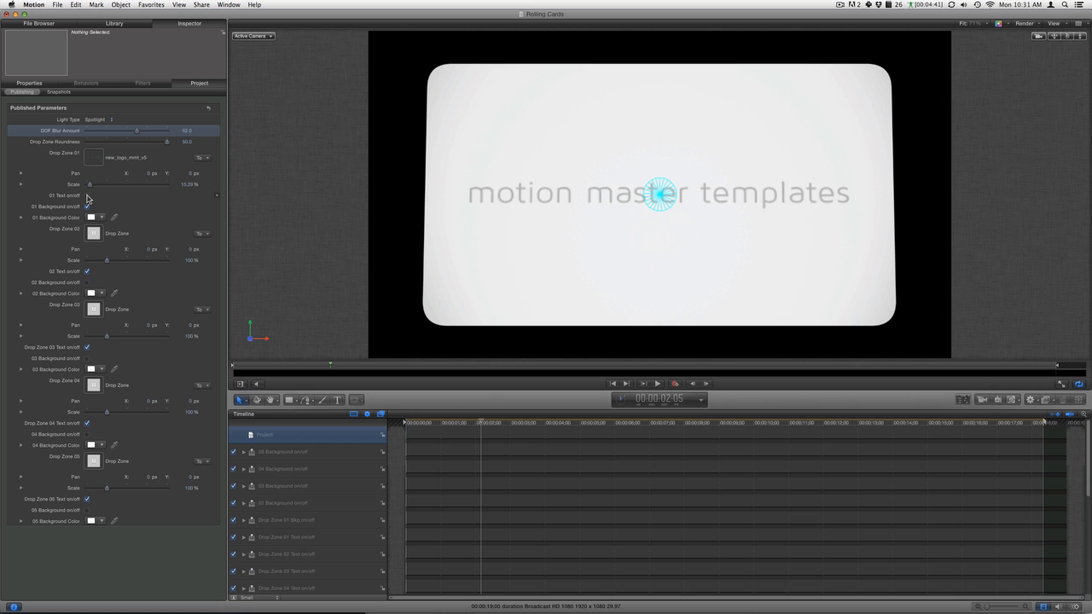
Change the 01 Background Color to a periwinkle blue
{"action": "left_click", "coordinate": [92, 217]}
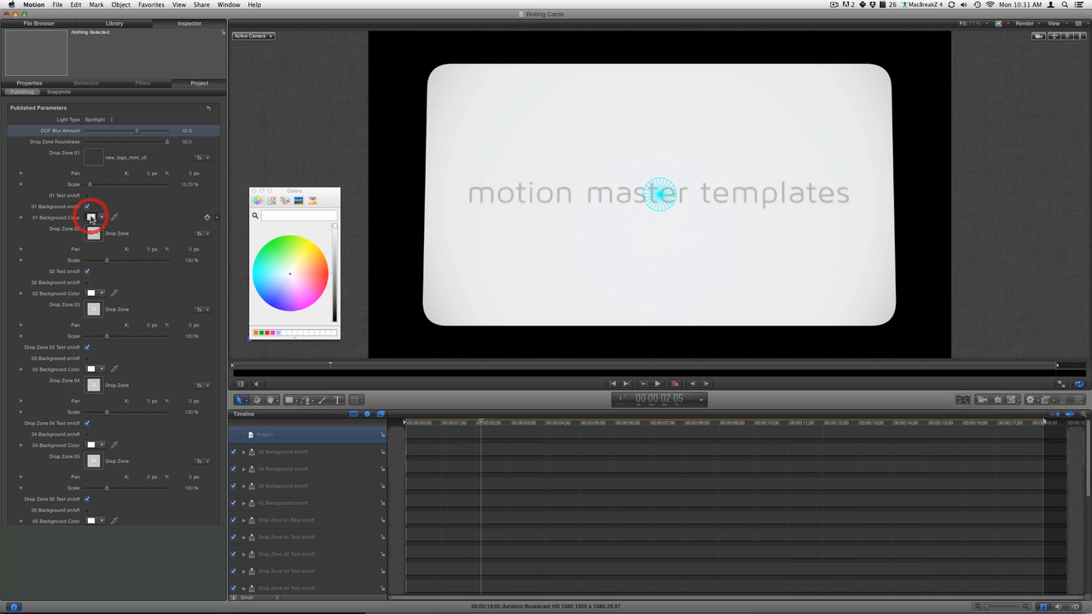
{"action": "left_click", "coordinate": [263, 251]}
{"action": "left_click", "coordinate": [299, 246]}
{"action": "left_click_drag", "start_coordinate": [305, 264], "coordinate": [278, 298]}
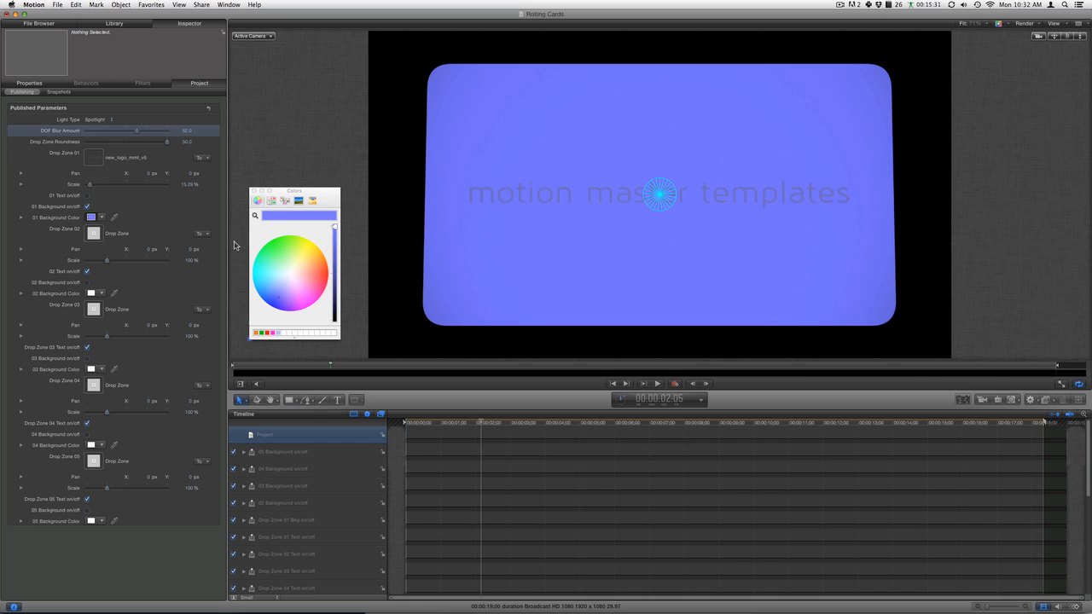
{"action": "left_click", "coordinate": [255, 193]}
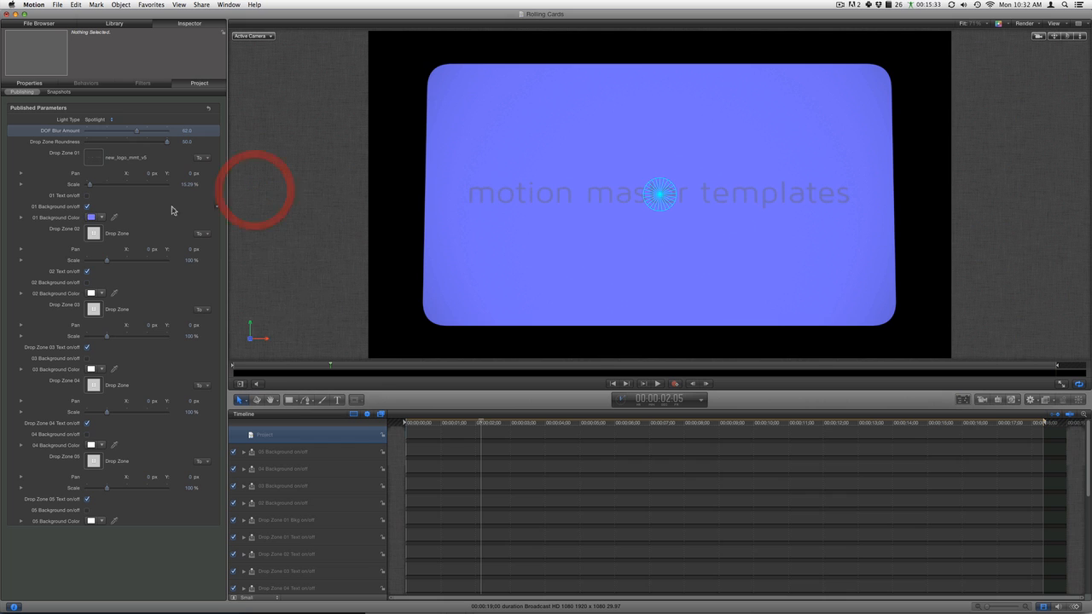
Turn off the 01 Background, and undo the logo, scale, text and color changes back to the beach photo
{"action": "left_click", "coordinate": [87, 206]}
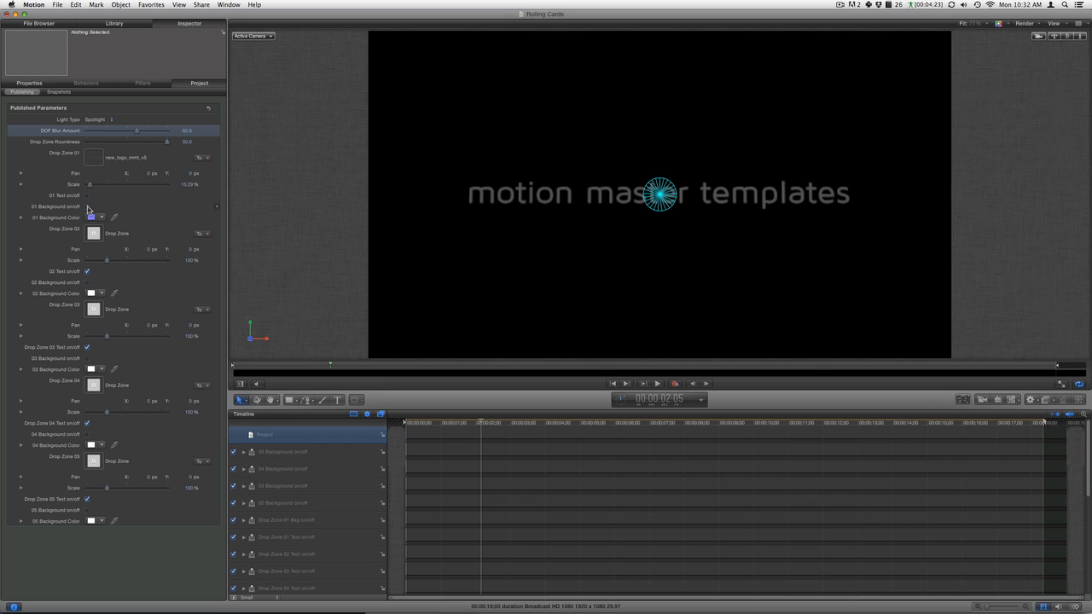
{"action": "key", "text": "super"}
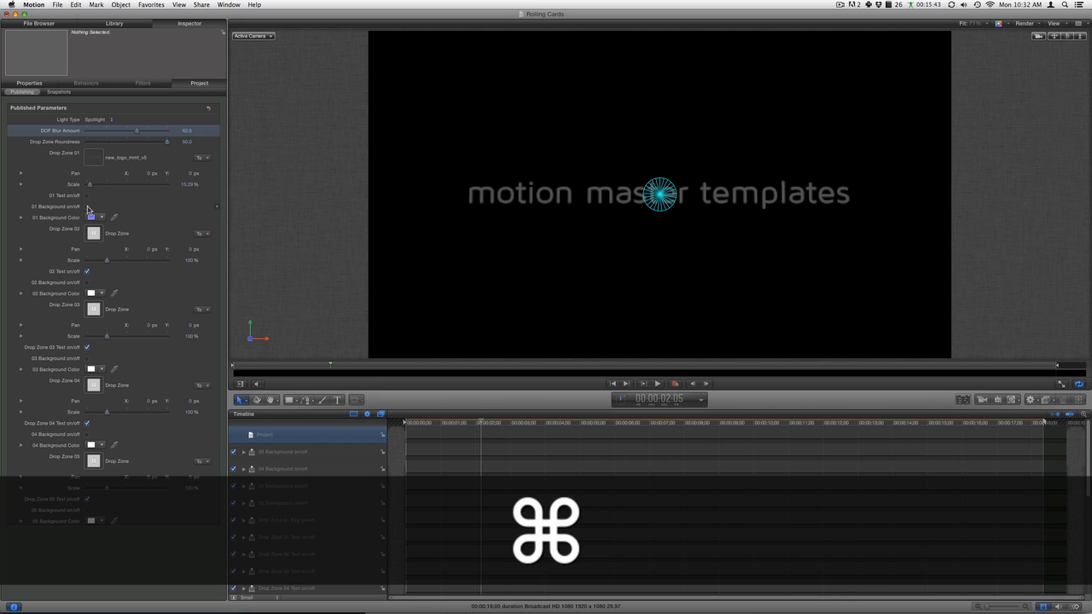
{"action": "key", "text": "super+z"}
{"action": "key", "text": "super+z"}
{"action": "key", "text": "super+z"}
{"action": "key", "text": "super+z"}
{"action": "key", "text": "super+z"}
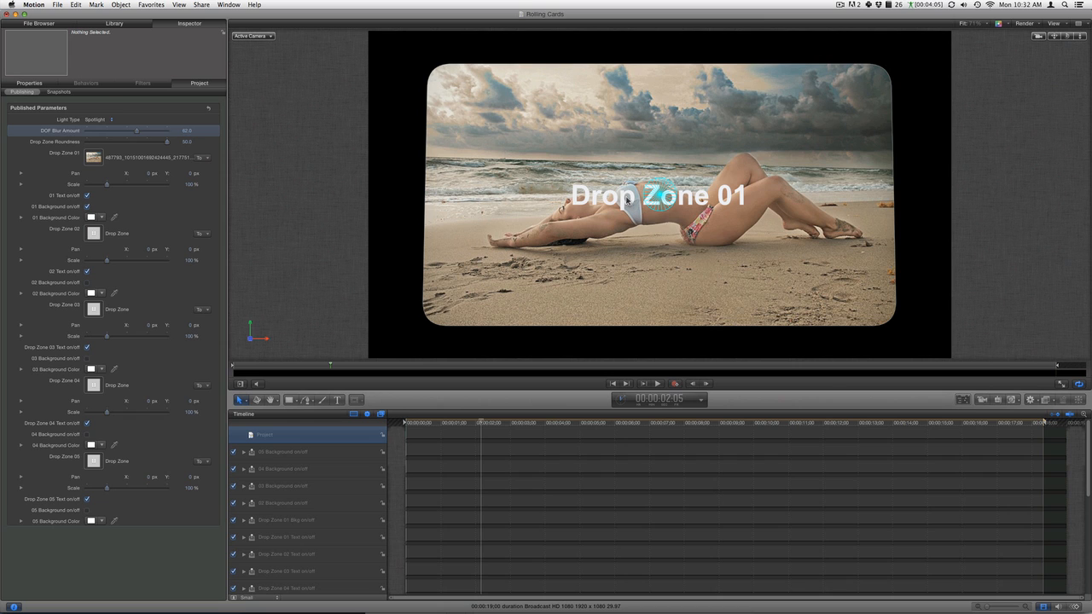
Select the Drop Zone 01 text on the canvas, set its font to Arial Rounded and align it right
{"action": "left_click", "coordinate": [625, 200]}
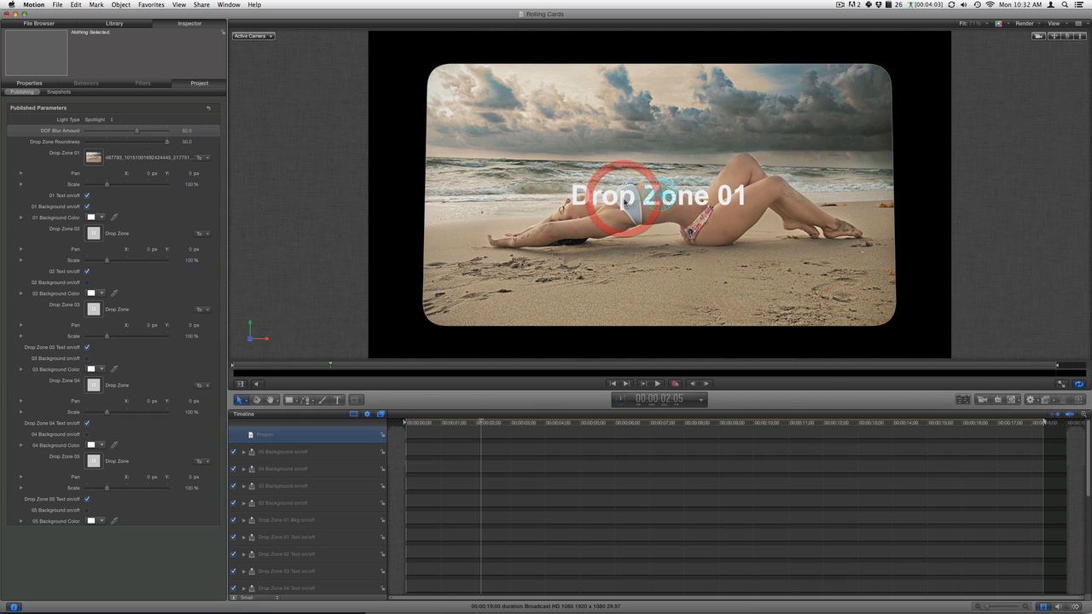
{"action": "double_click", "coordinate": [624, 201]}
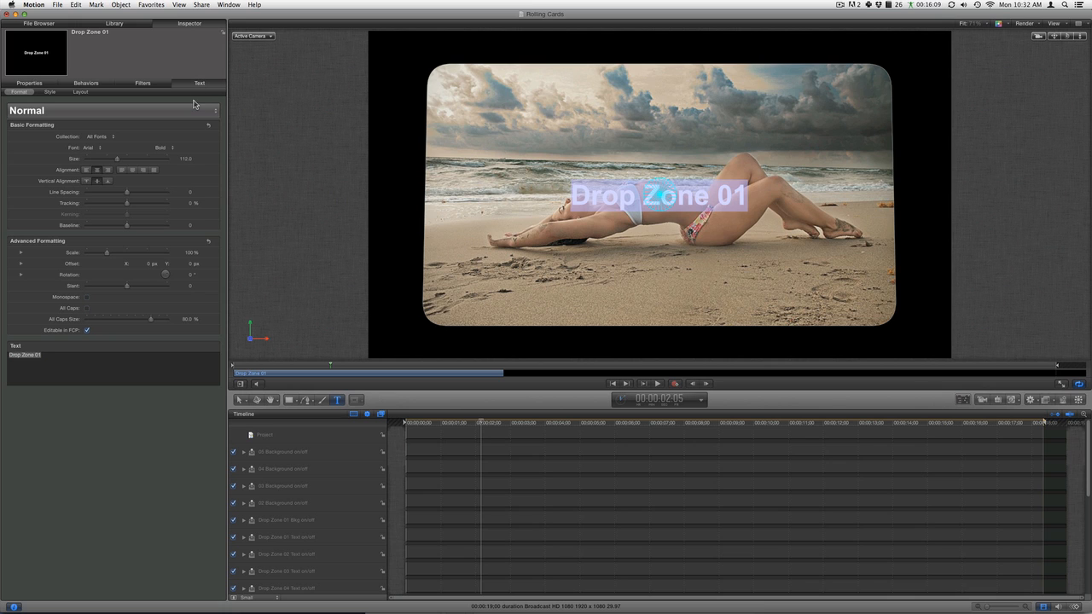
{"action": "left_click", "coordinate": [93, 148]}
{"action": "left_click", "coordinate": [98, 185]}
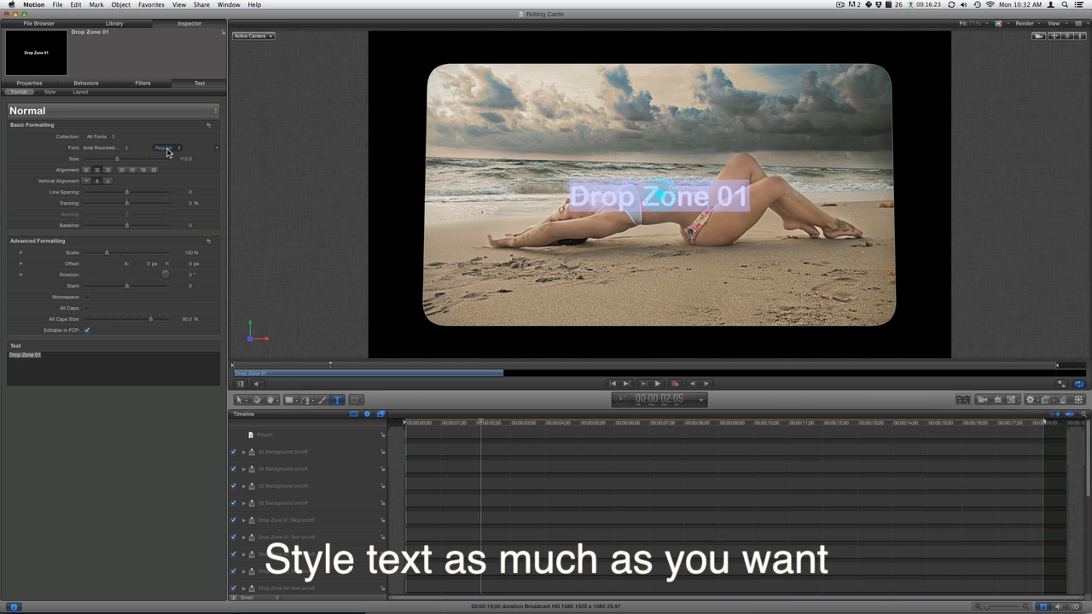
{"action": "left_click", "coordinate": [109, 170]}
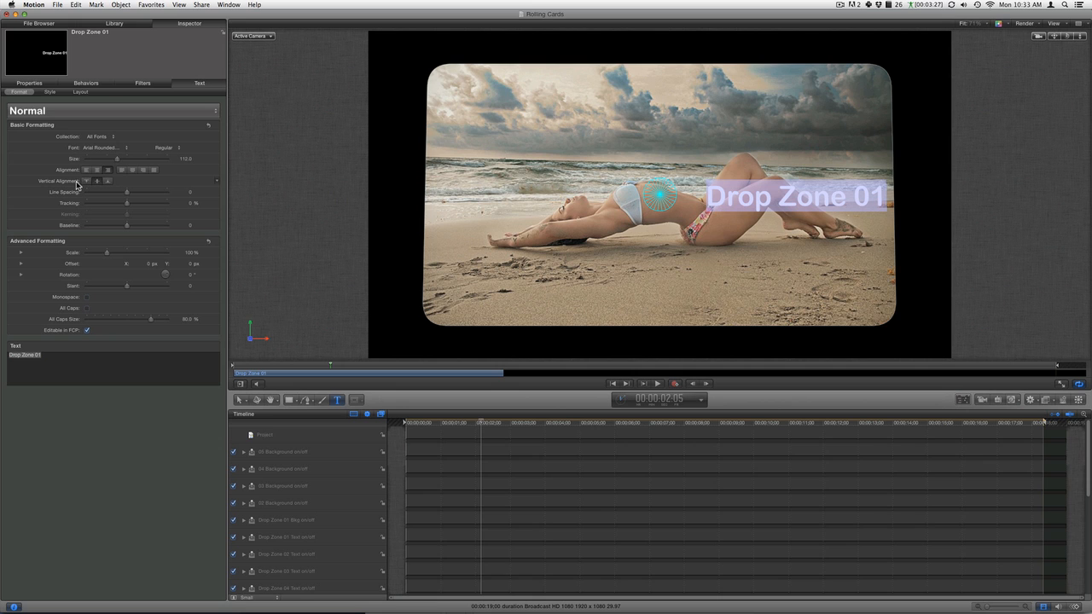
Align the Drop Zone 01 text to the bottom, set its baseline to -1.0 and replace the text with "atmimages.com"
{"action": "left_click", "coordinate": [108, 182]}
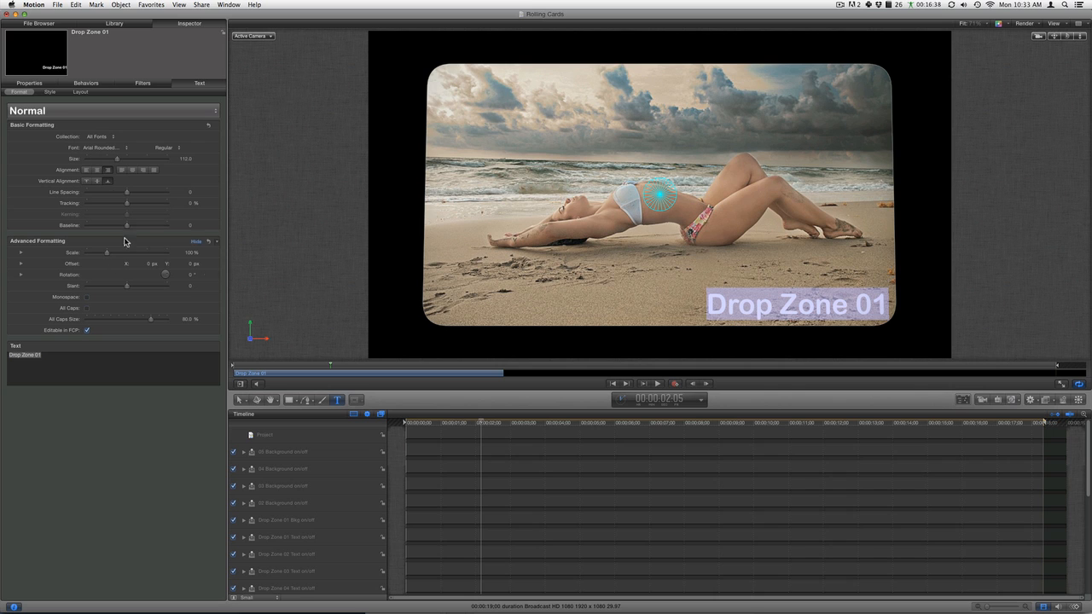
{"action": "mouse_move", "coordinate": [128, 225]}
{"action": "left_mouse_down"}
{"action": "mouse_move", "coordinate": [156, 227]}
{"action": "mouse_move", "coordinate": [112, 227]}
{"action": "mouse_move", "coordinate": [126, 227]}
{"action": "left_mouse_up"}
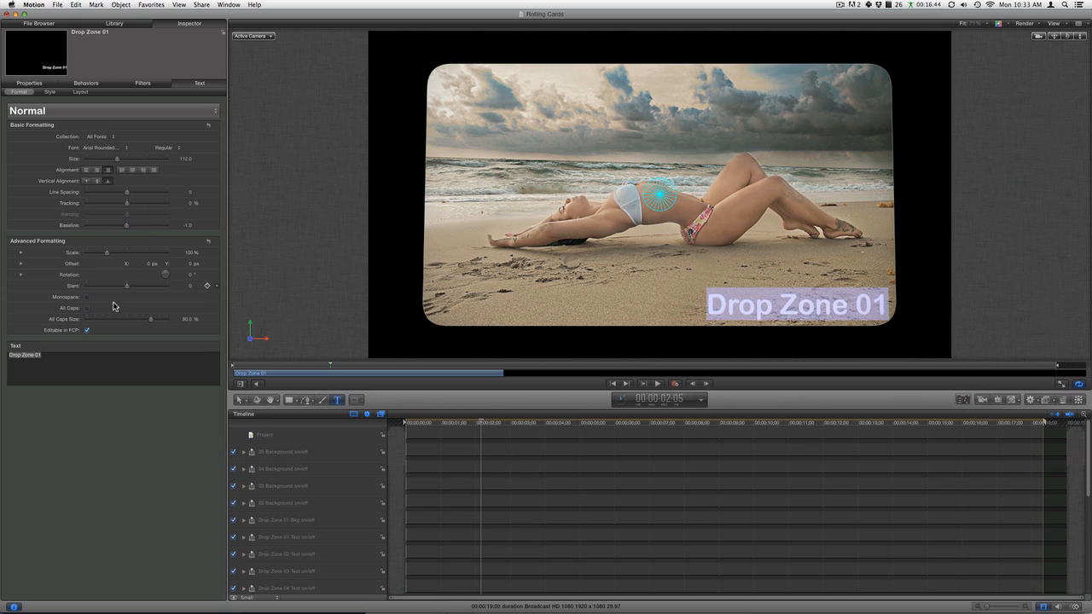
{"action": "left_click_drag", "start_coordinate": [40, 355], "coordinate": [5, 356]}
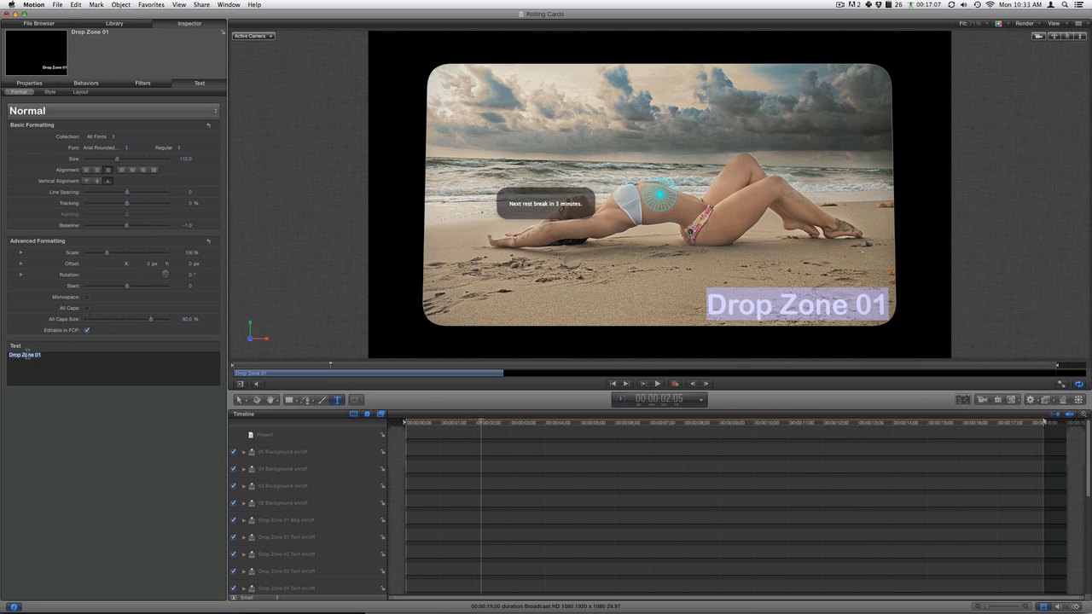
{"action": "type", "text": "atmimages.com"}
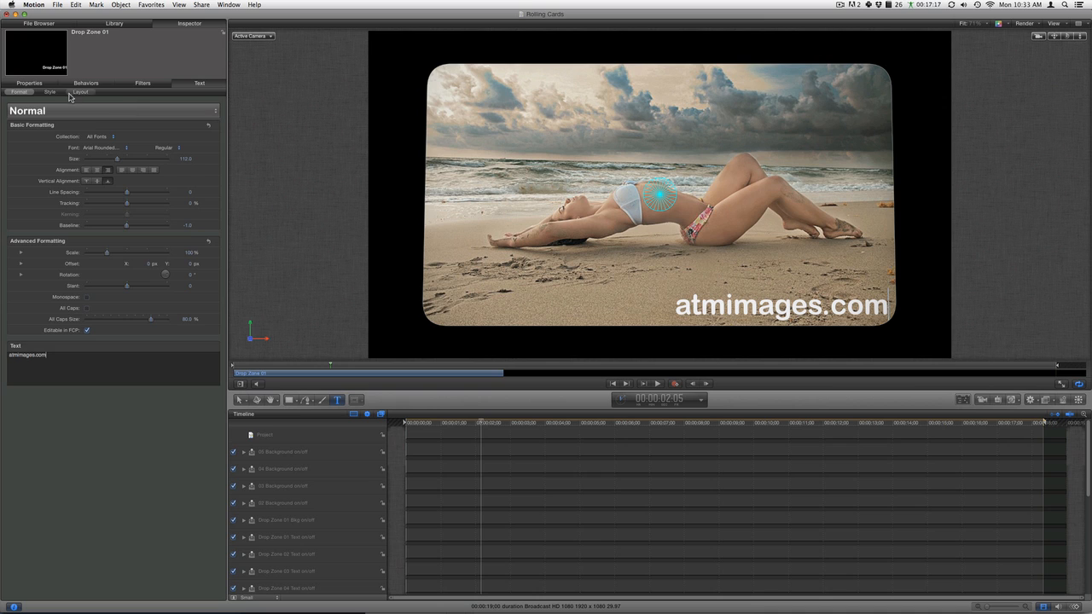
Add an outline to the atmimages.com text, color it with a dark tone sampled from the beach photo and increase its width
{"action": "left_click", "coordinate": [45, 92]}
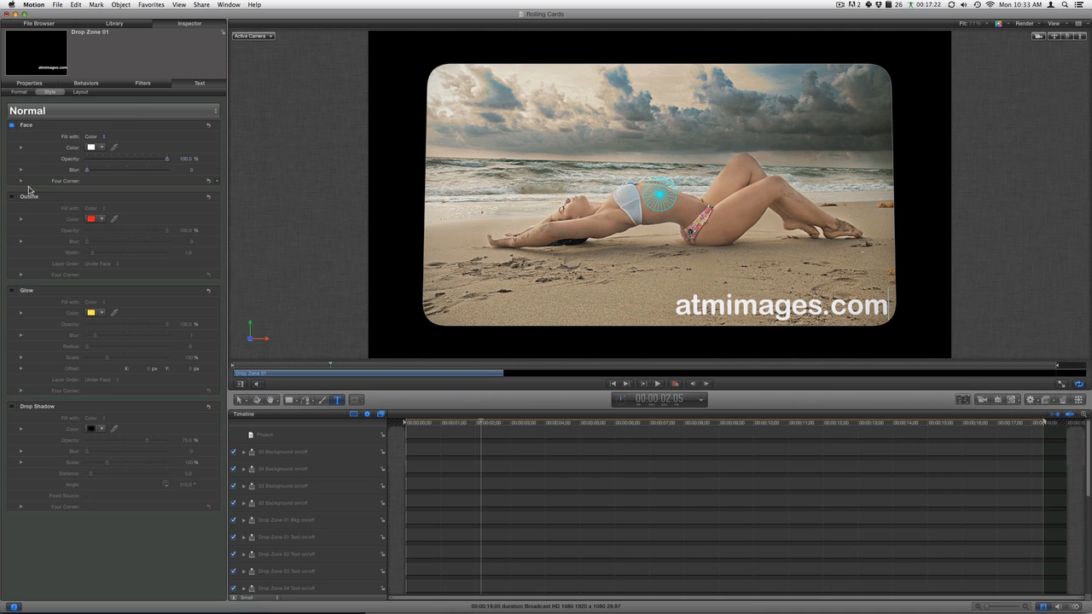
{"action": "left_click", "coordinate": [11, 199]}
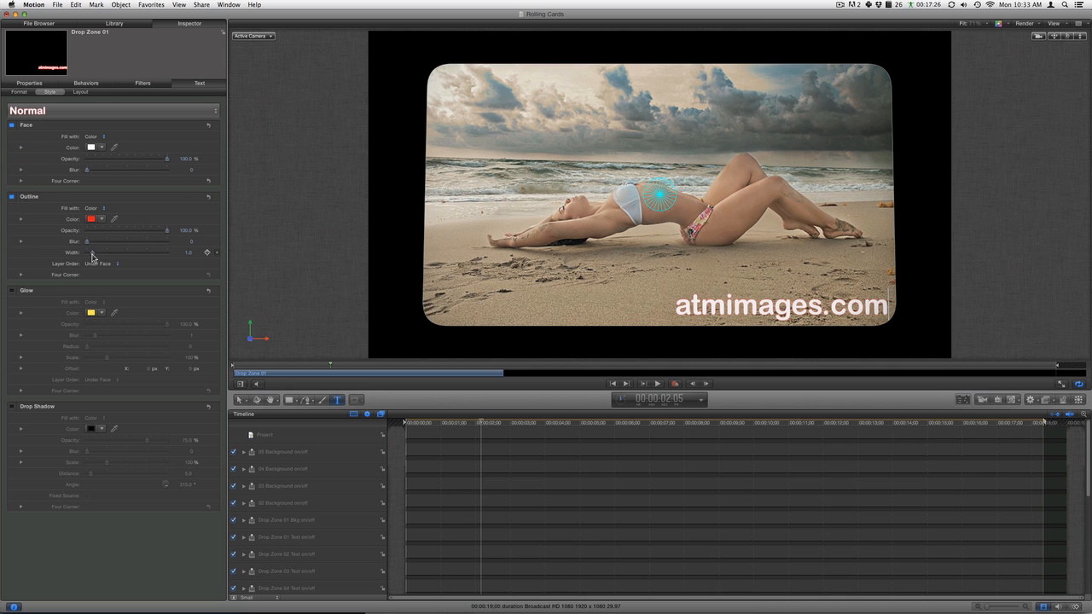
{"action": "left_click_drag", "start_coordinate": [95, 255], "coordinate": [99, 255]}
{"action": "left_click", "coordinate": [91, 220]}
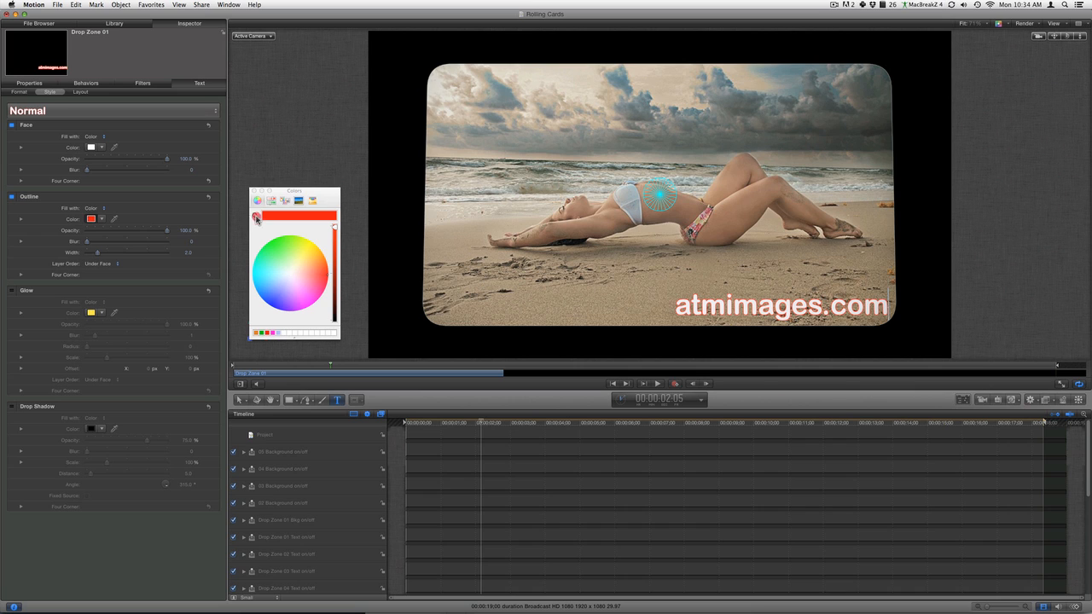
{"action": "left_click", "coordinate": [256, 219]}
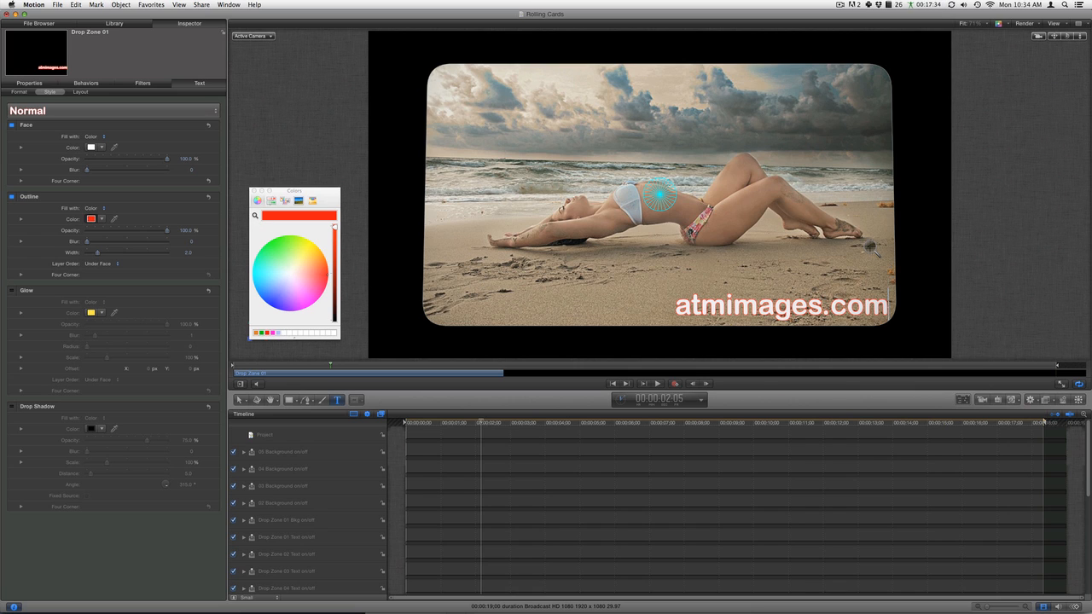
{"action": "left_click", "coordinate": [872, 248]}
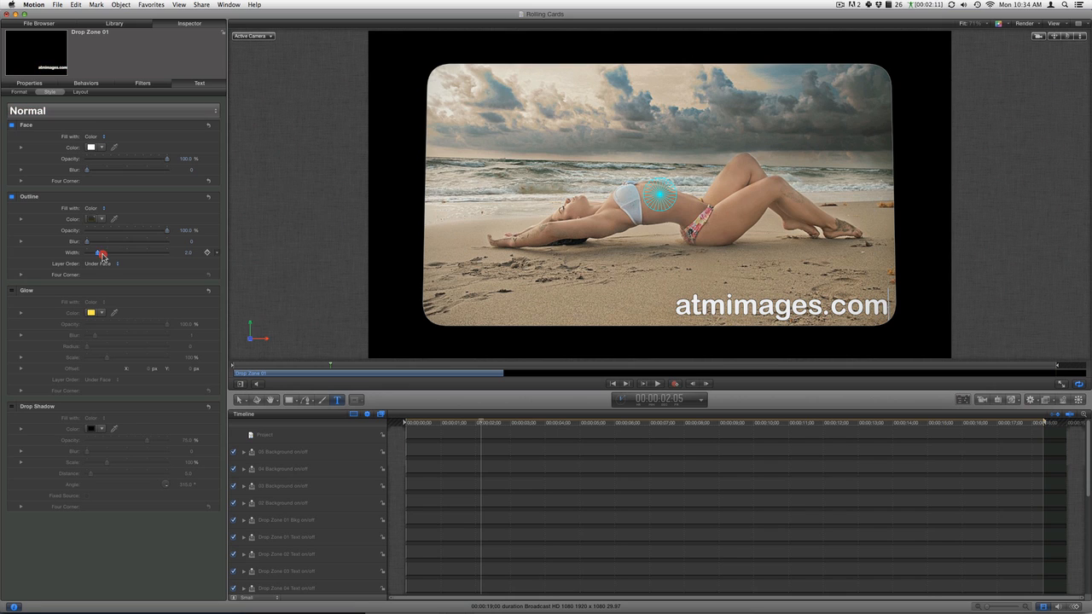
{"action": "left_click_drag", "start_coordinate": [101, 255], "coordinate": [104, 257]}
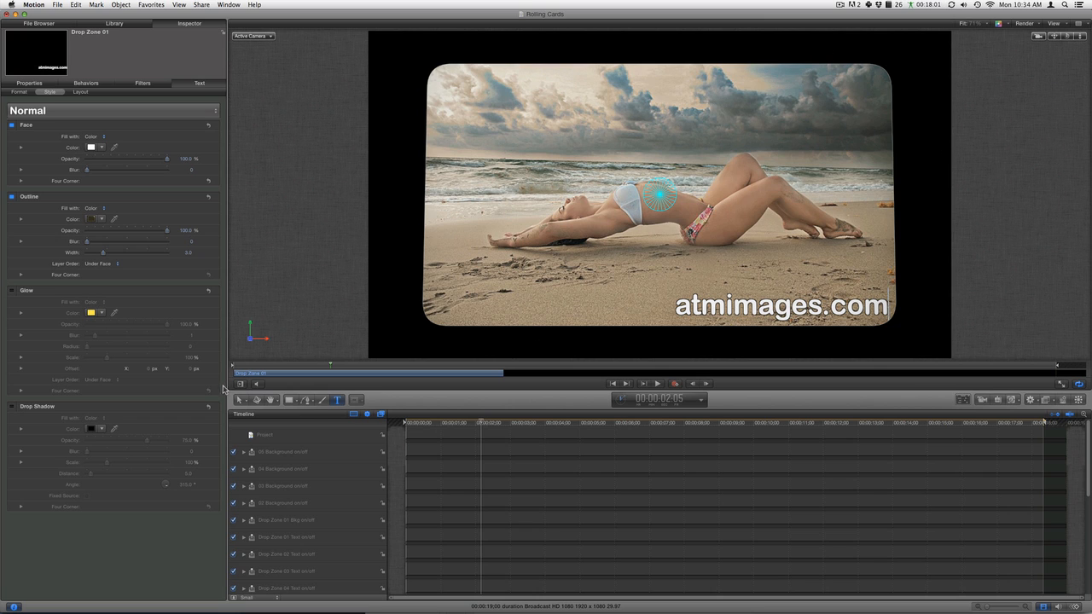
Draw a rectangle covering the whole frame inside the Background group, starting at the first frame of the project
{"action": "scroll", "coordinate": [308, 553], "scroll_direction": "down", "scroll_amount": 5}
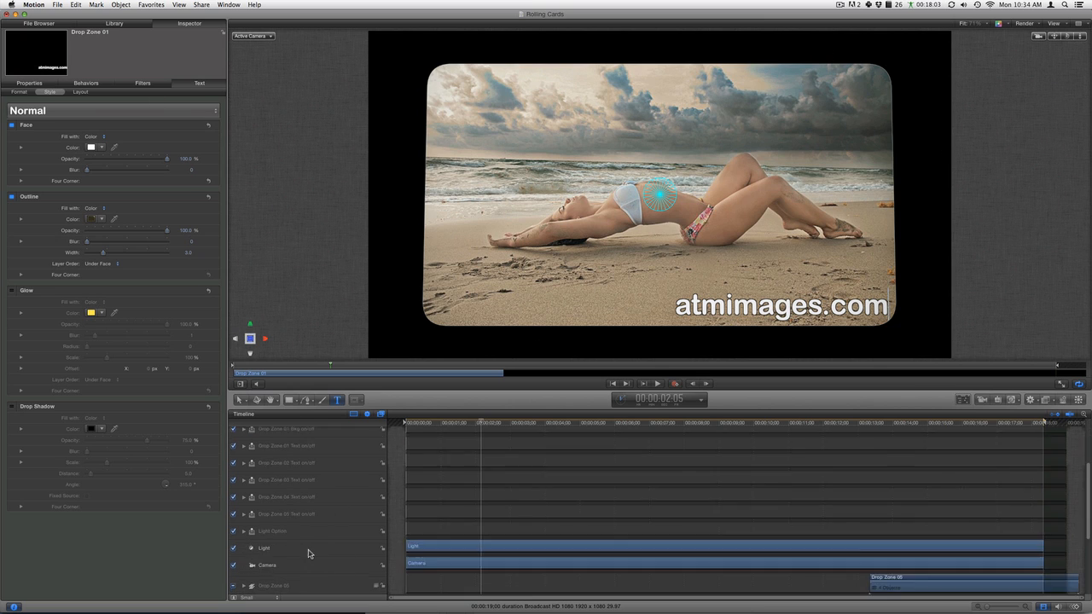
{"action": "scroll", "coordinate": [309, 554], "scroll_direction": "down", "scroll_amount": 3}
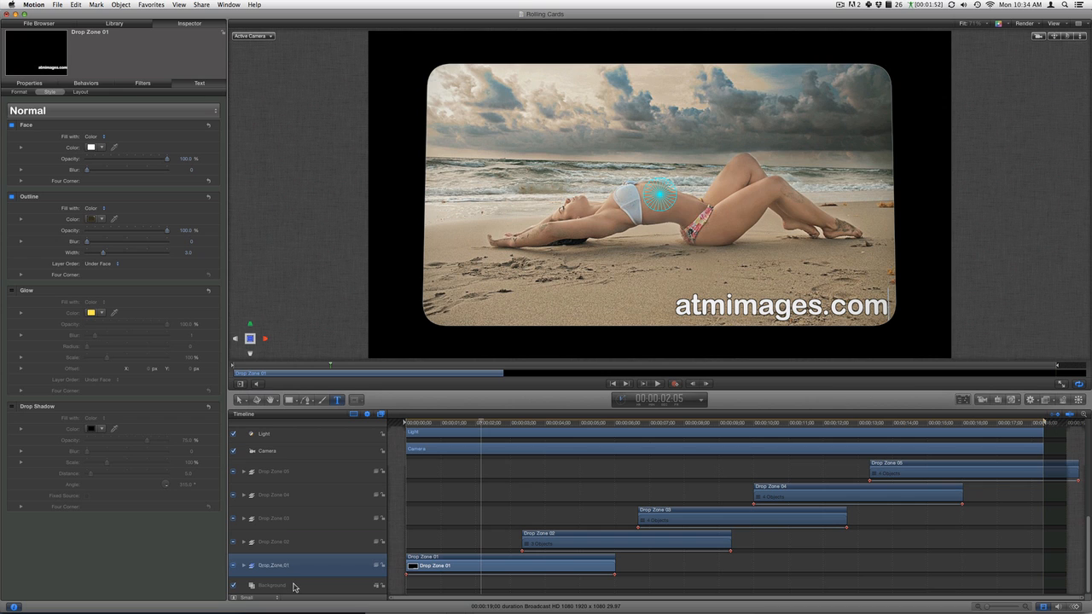
{"action": "left_click", "coordinate": [292, 587]}
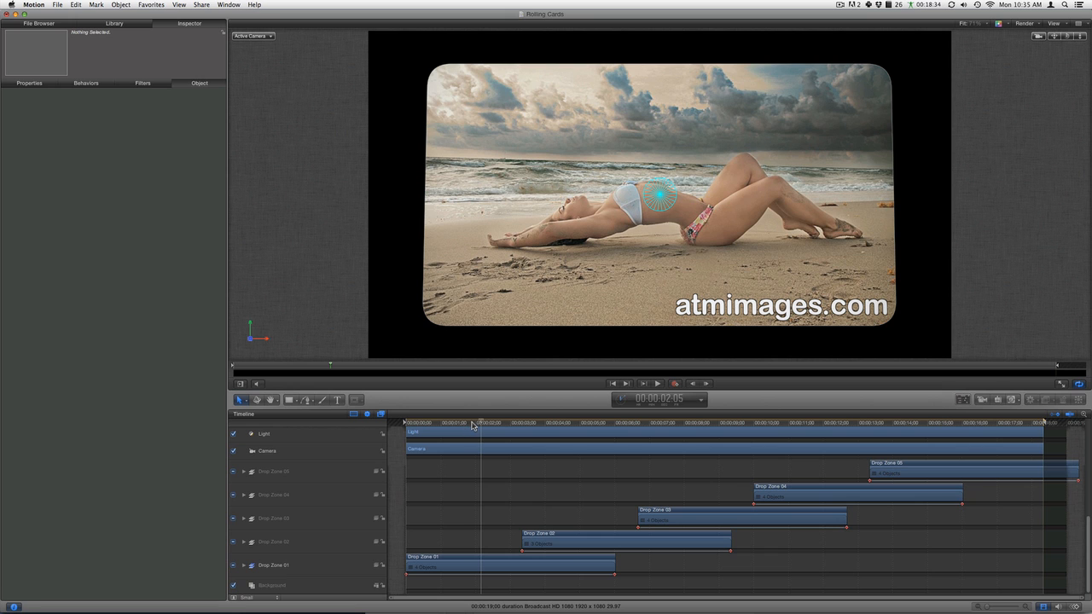
{"action": "left_click_drag", "start_coordinate": [472, 425], "coordinate": [406, 424]}
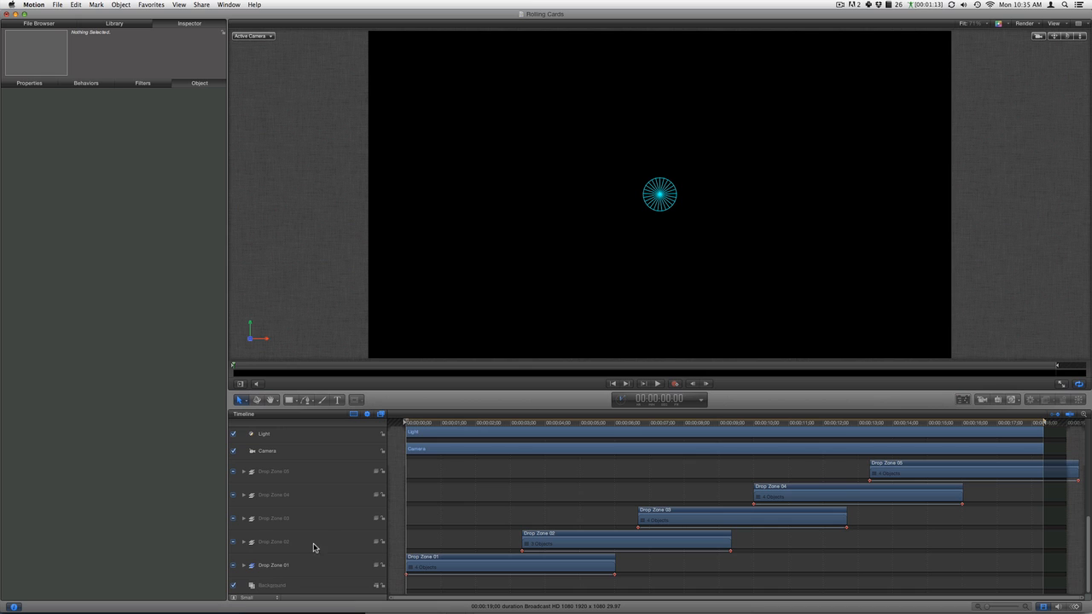
{"action": "left_click", "coordinate": [281, 586]}
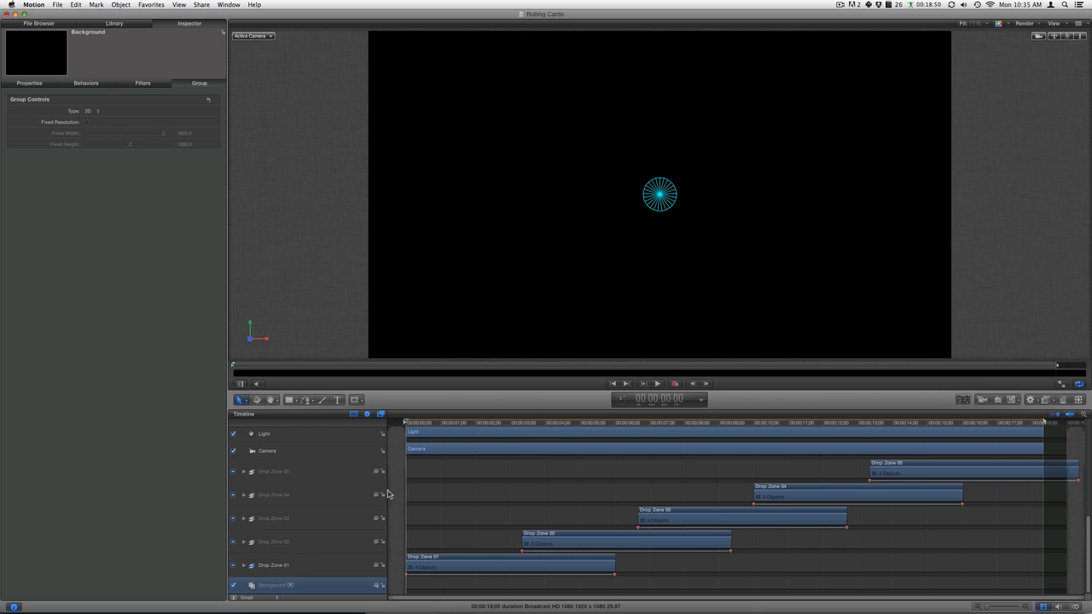
{"action": "left_click", "coordinate": [294, 402]}
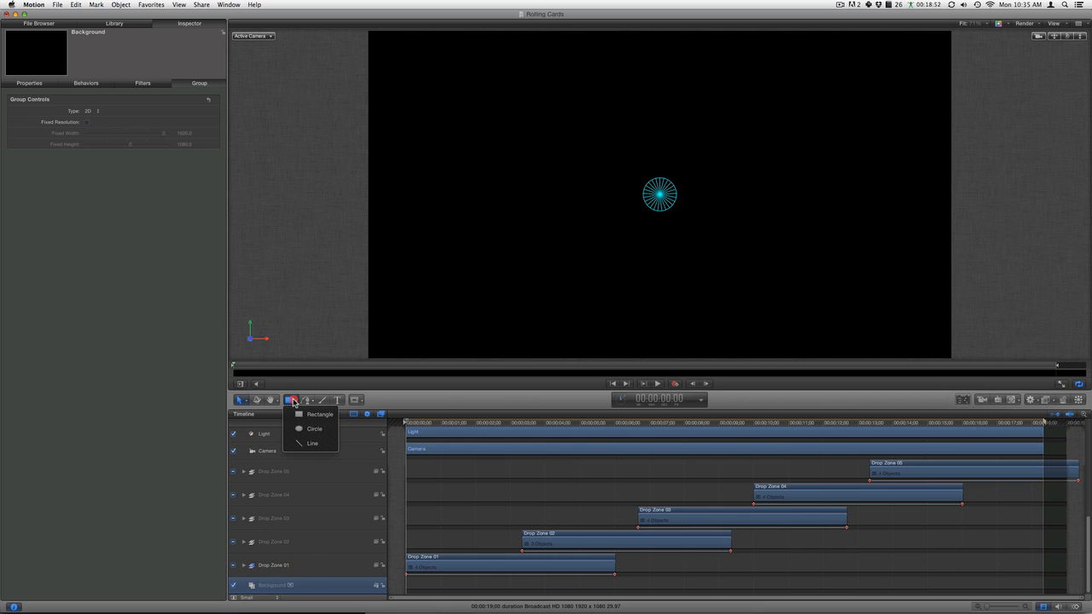
{"action": "left_click", "coordinate": [299, 414]}
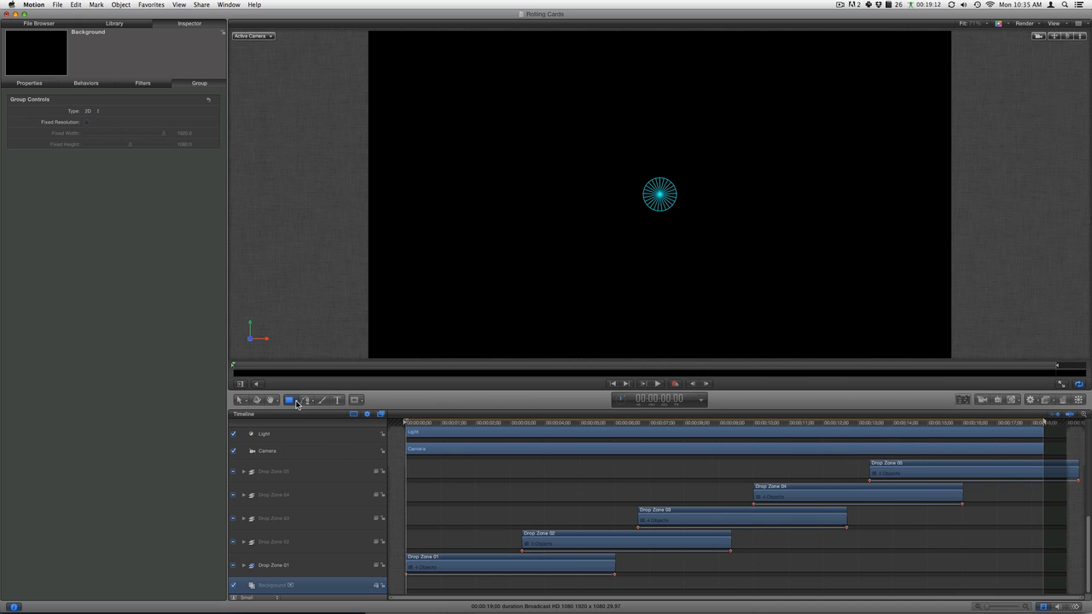
{"action": "left_click", "coordinate": [297, 403]}
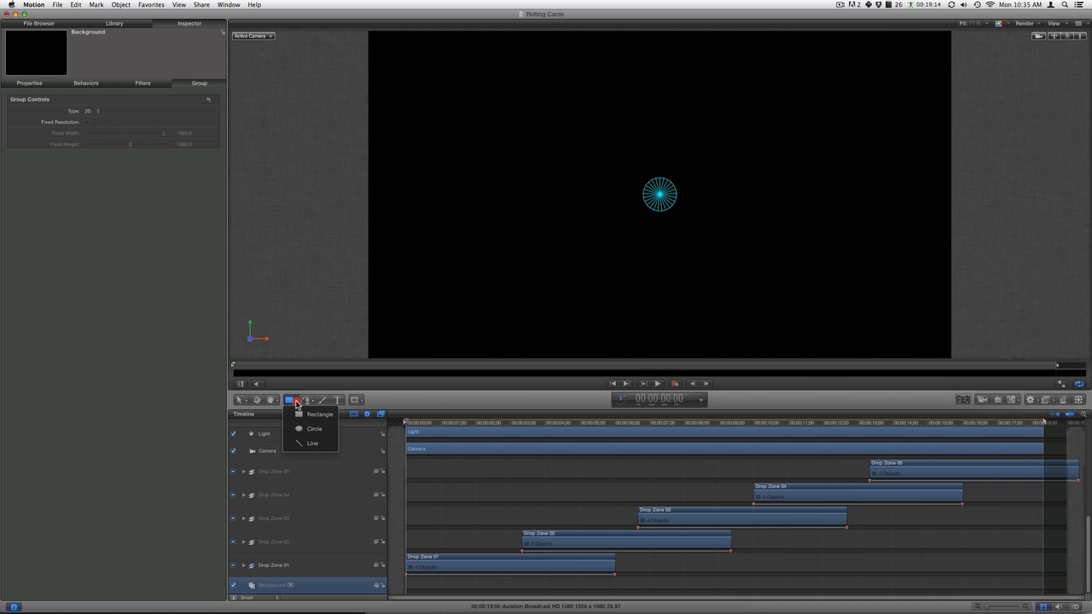
{"action": "left_click", "coordinate": [300, 415]}
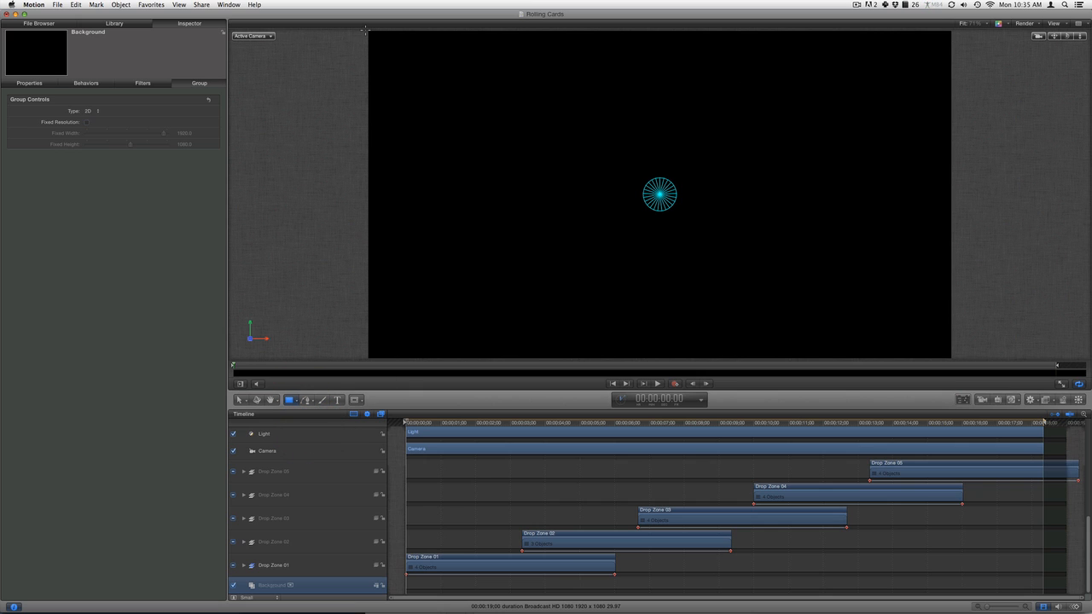
{"action": "left_click_drag", "start_coordinate": [365, 31], "coordinate": [968, 362]}
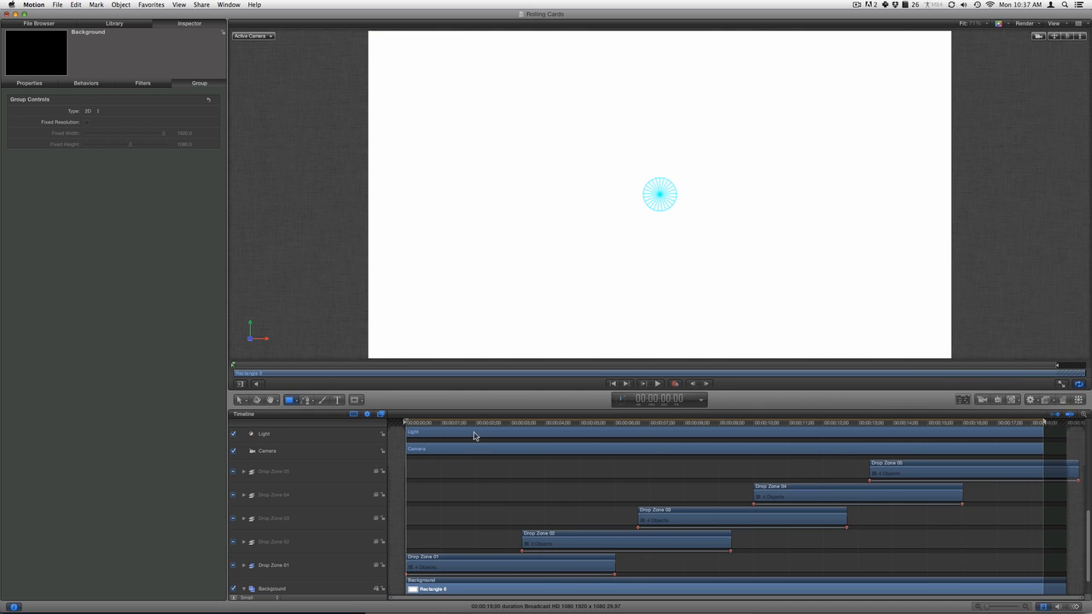
Change the fill color of the new background rectangle to a light periwinkle blue
{"action": "scroll", "coordinate": [271, 573], "scroll_direction": "down", "scroll_amount": 2}
{"action": "left_click", "coordinate": [269, 586]}
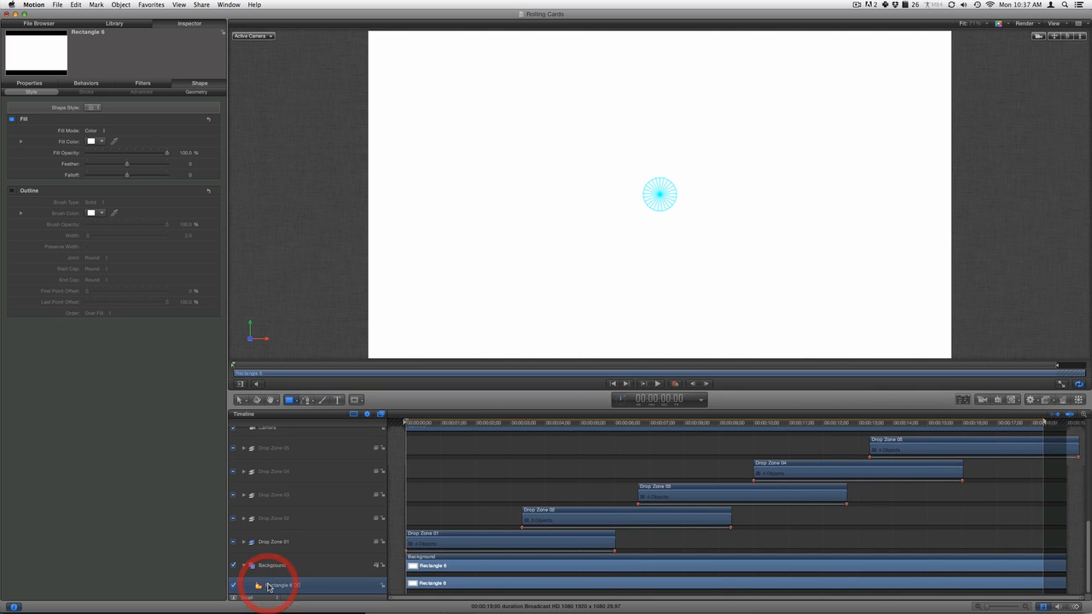
{"action": "left_click", "coordinate": [91, 142]}
{"action": "left_click", "coordinate": [285, 281]}
{"action": "left_click_drag", "start_coordinate": [285, 282], "coordinate": [278, 288]}
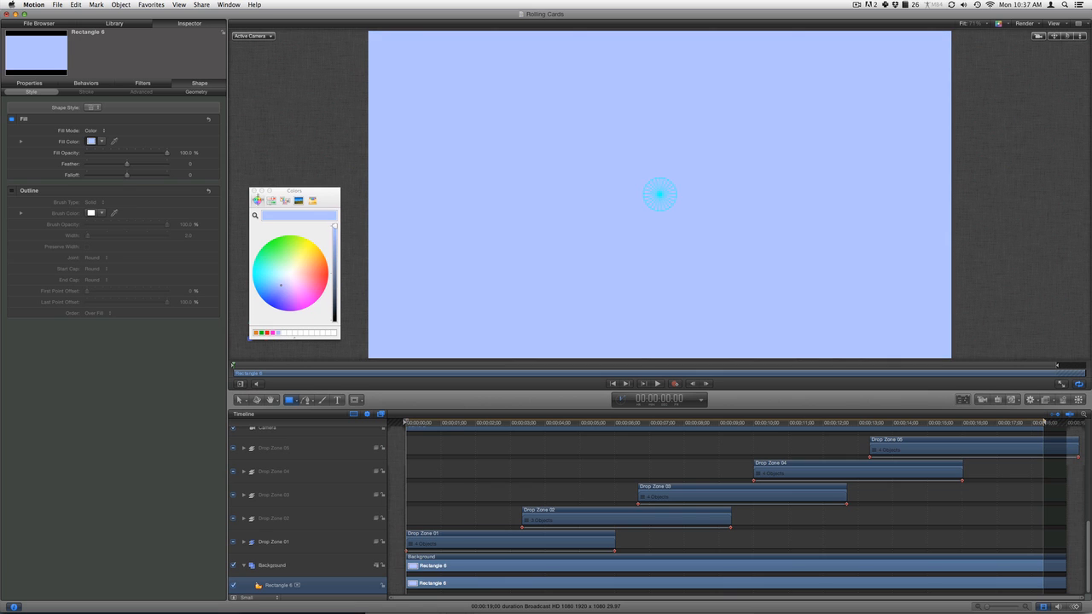
{"action": "left_click", "coordinate": [255, 190]}
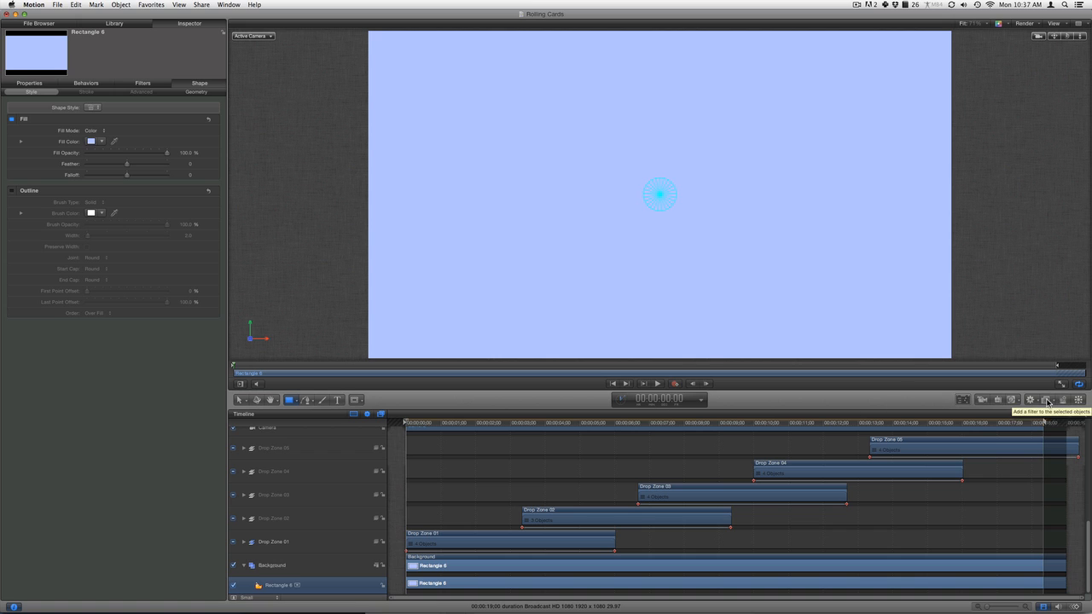
Apply a Vignette filter to the background rectangle with size 0.57, blur amount 6.0 and darken 0.5, and preview the rolling cards over it
{"action": "left_click", "coordinate": [1047, 400]}
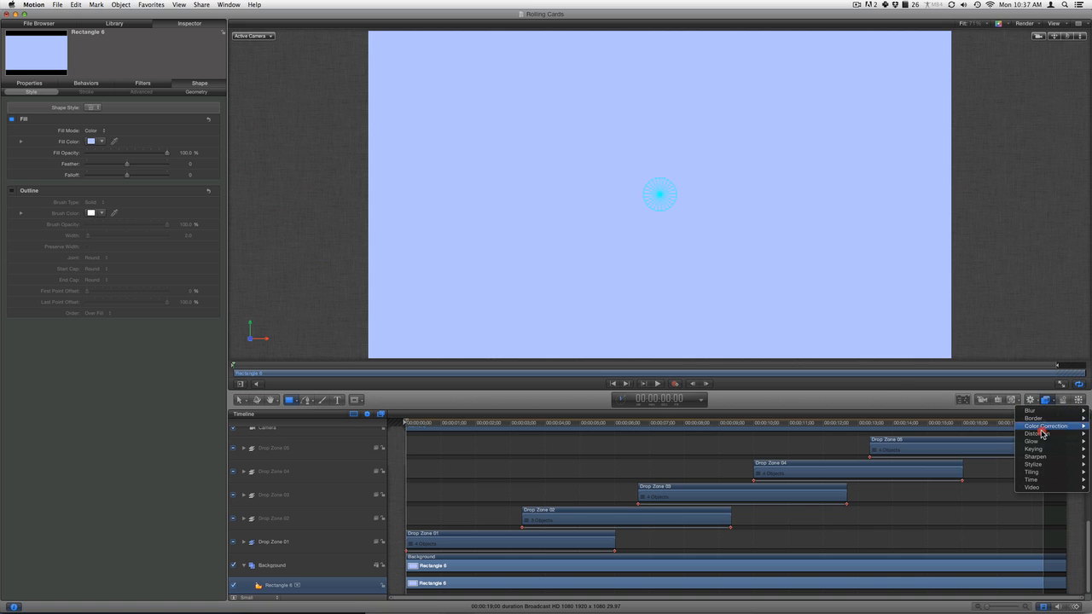
{"action": "mouse_move", "coordinate": [1039, 465]}
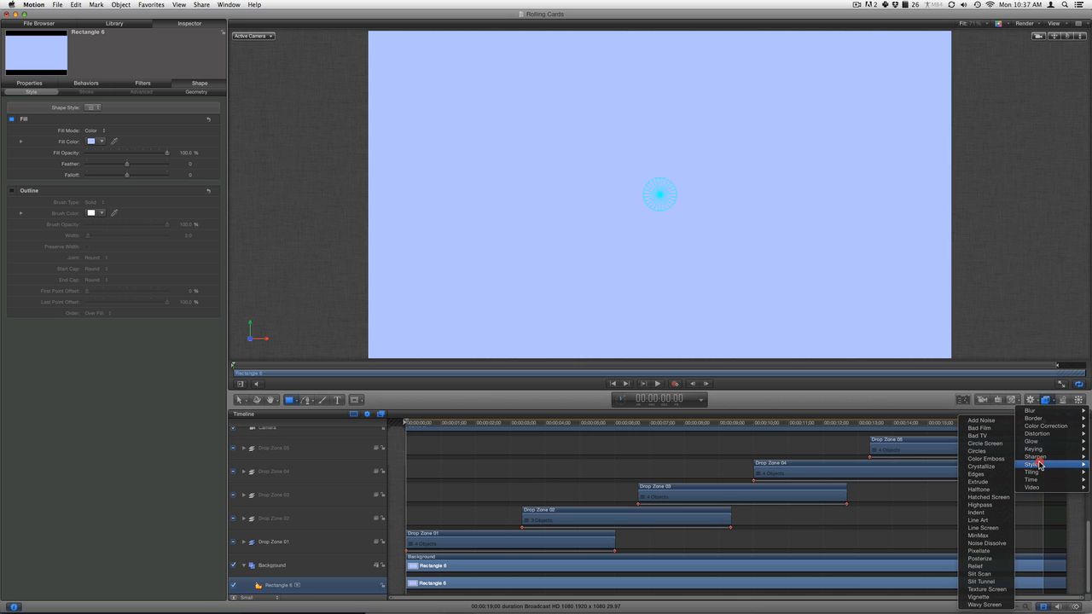
{"action": "left_click", "coordinate": [982, 597]}
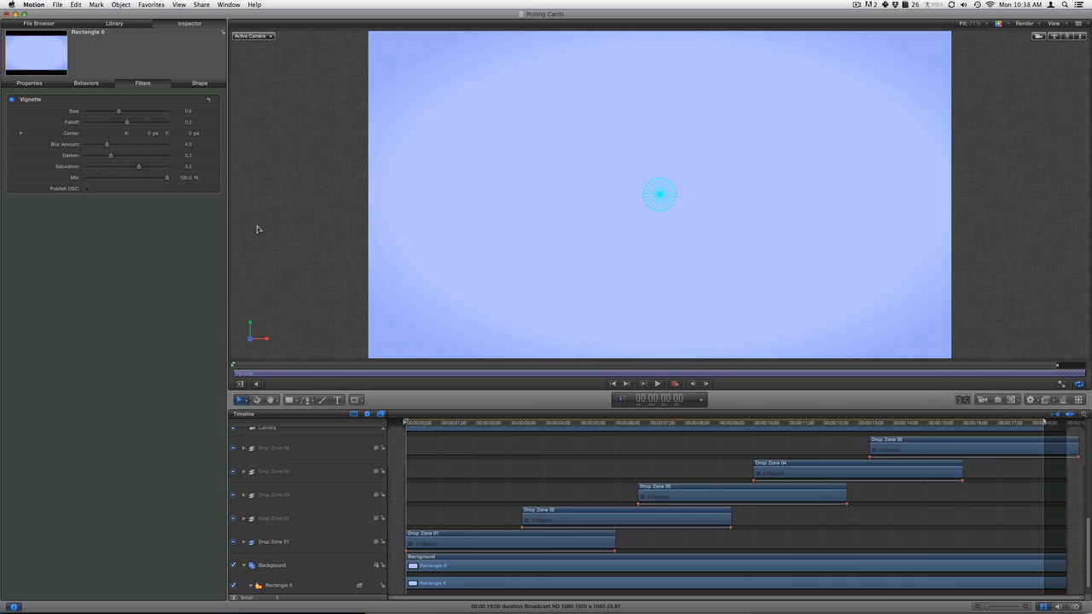
{"action": "mouse_move", "coordinate": [110, 156]}
{"action": "left_mouse_down"}
{"action": "mouse_move", "coordinate": [128, 156]}
{"action": "mouse_move", "coordinate": [117, 144]}
{"action": "left_mouse_up"}
{"action": "left_click_drag", "start_coordinate": [431, 422], "coordinate": [503, 421]}
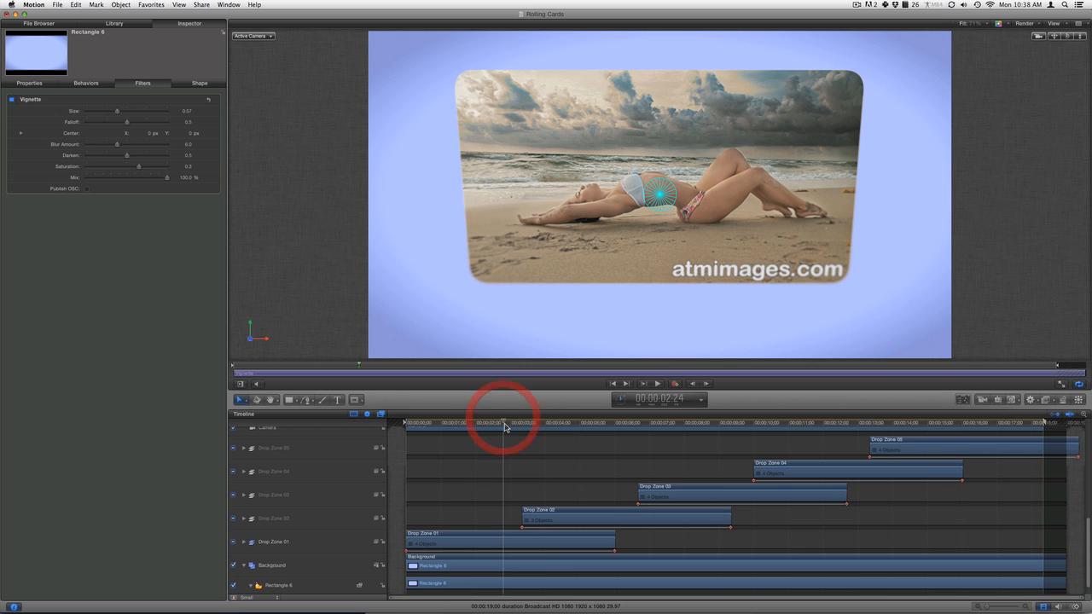
{"action": "left_click_drag", "start_coordinate": [504, 425], "coordinate": [587, 424]}
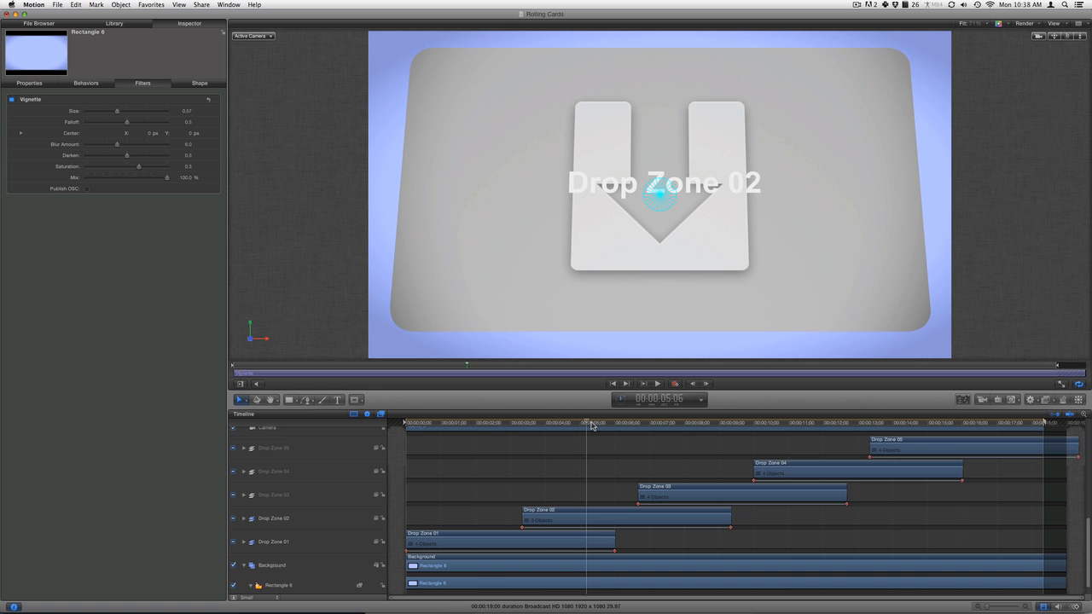
{"action": "left_click", "coordinate": [495, 425]}
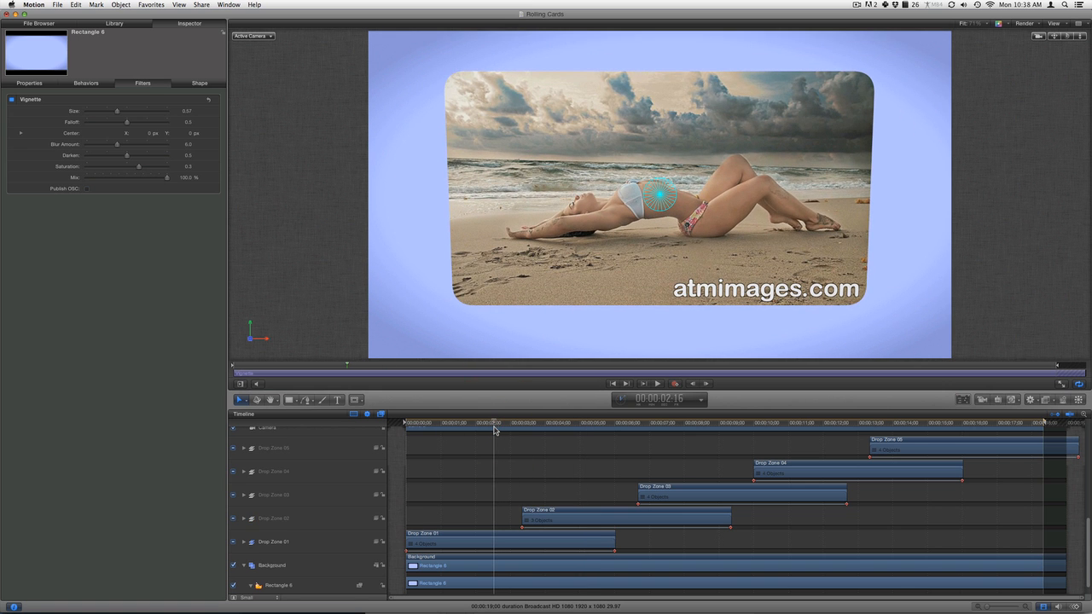